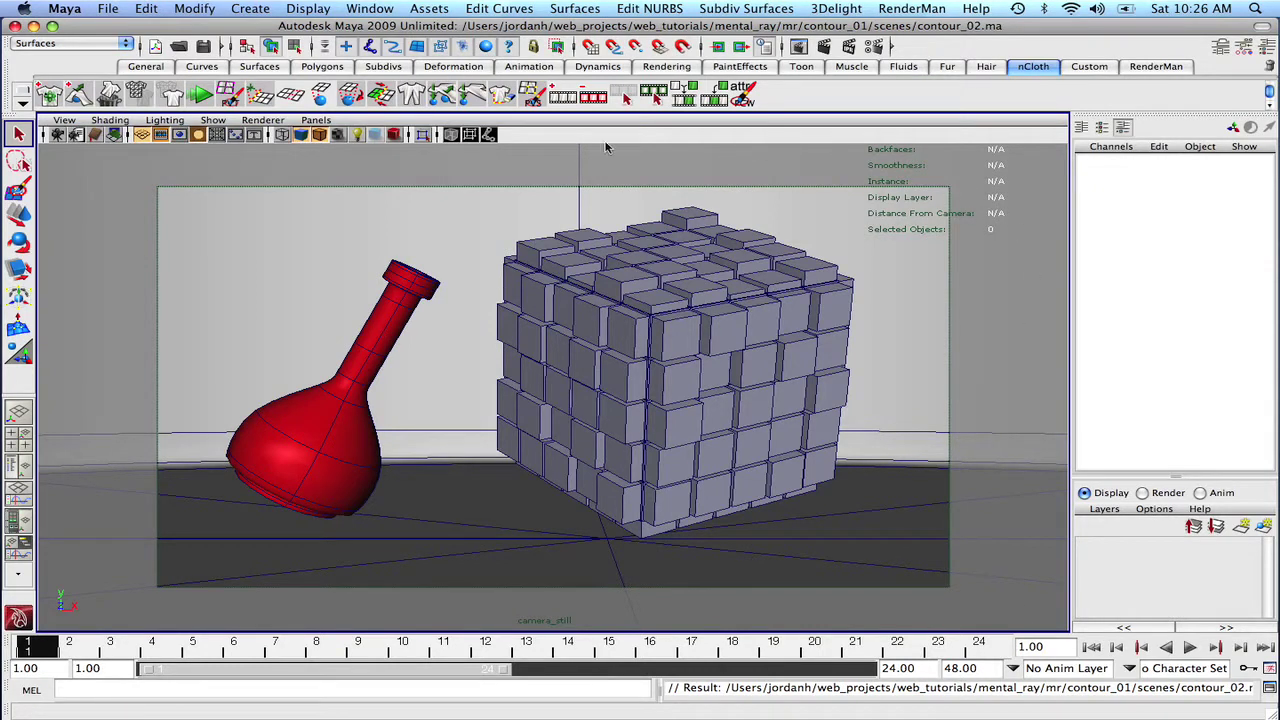
# Set the Primary Final Gather File to mr_contour.fgmap and enable the Final Gather map visualizer.
pyautogui.click(878, 52)
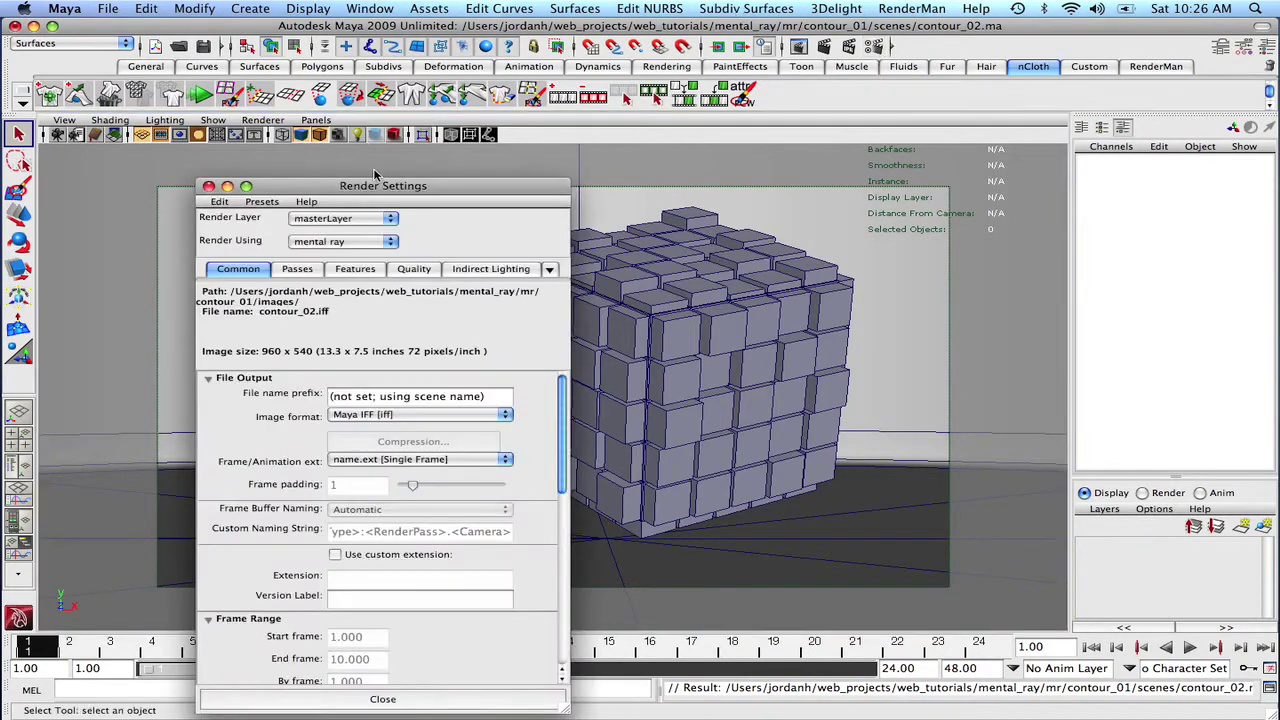
pyautogui.moveTo(381, 188); pyautogui.dragTo(434, 28)
pyautogui.click(545, 109)
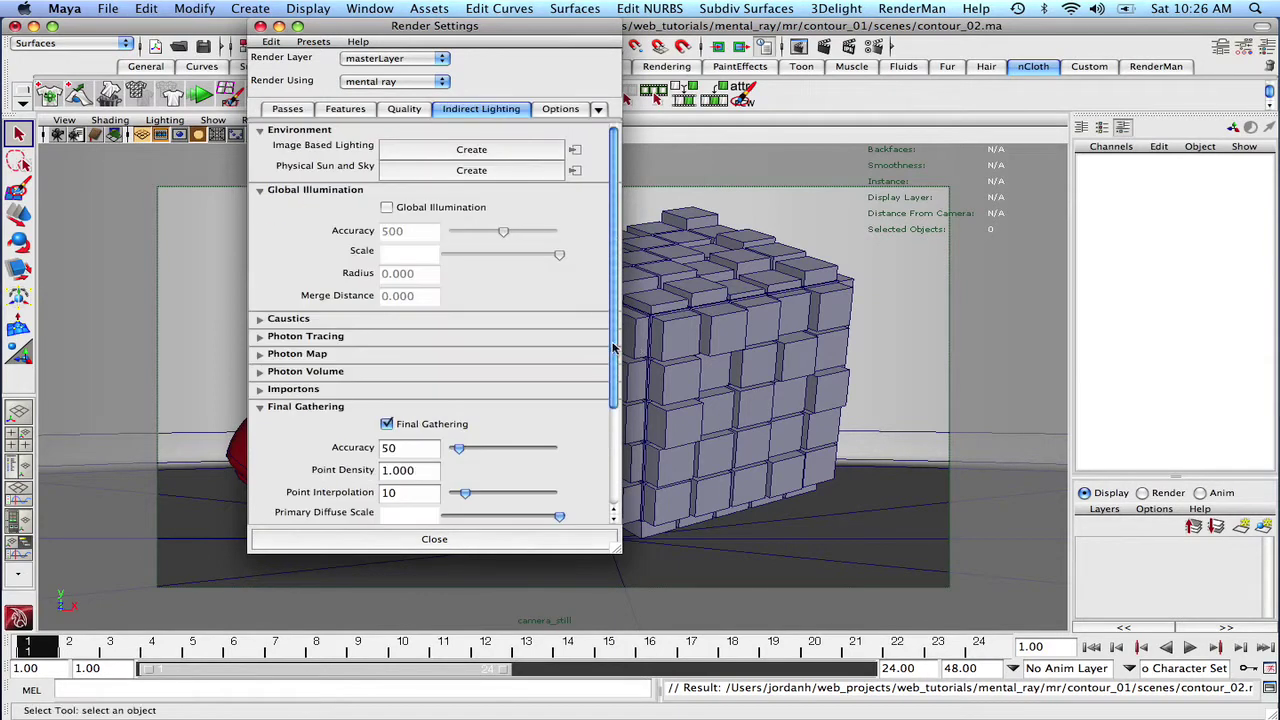
pyautogui.moveTo(613, 348); pyautogui.dragTo(608, 443)
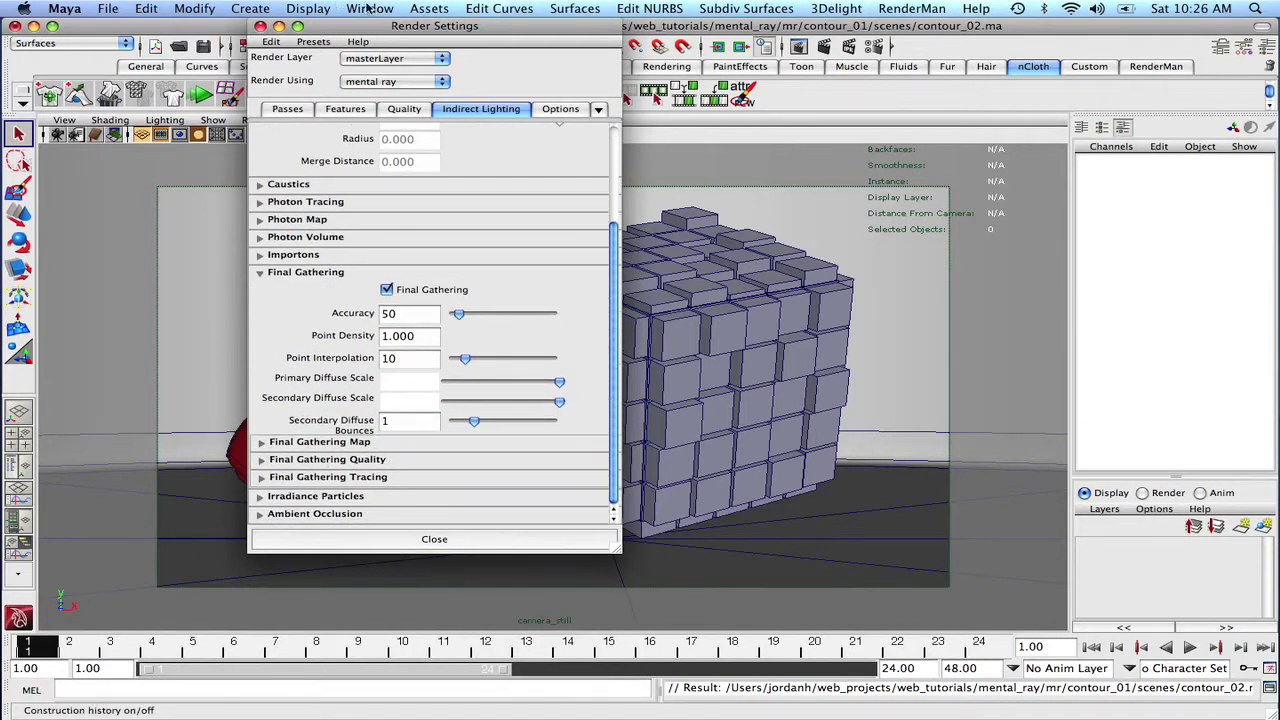
pyautogui.click(261, 443)
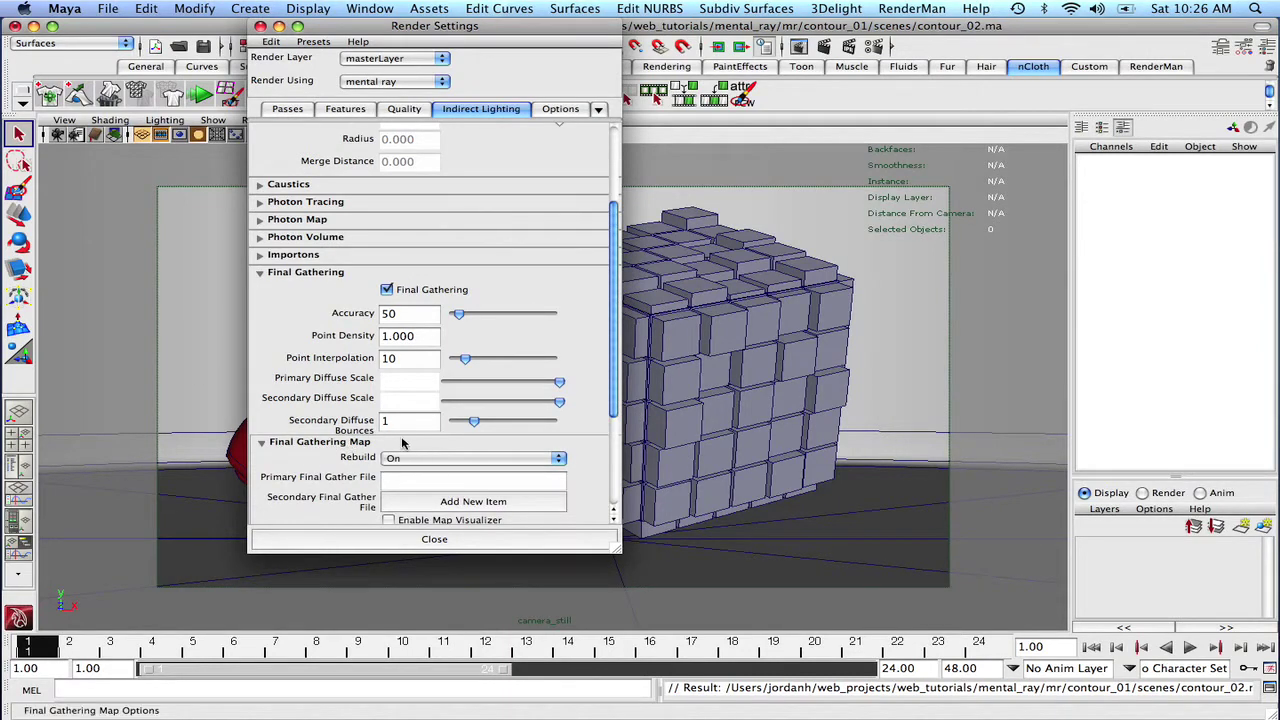
pyautogui.click(498, 481)
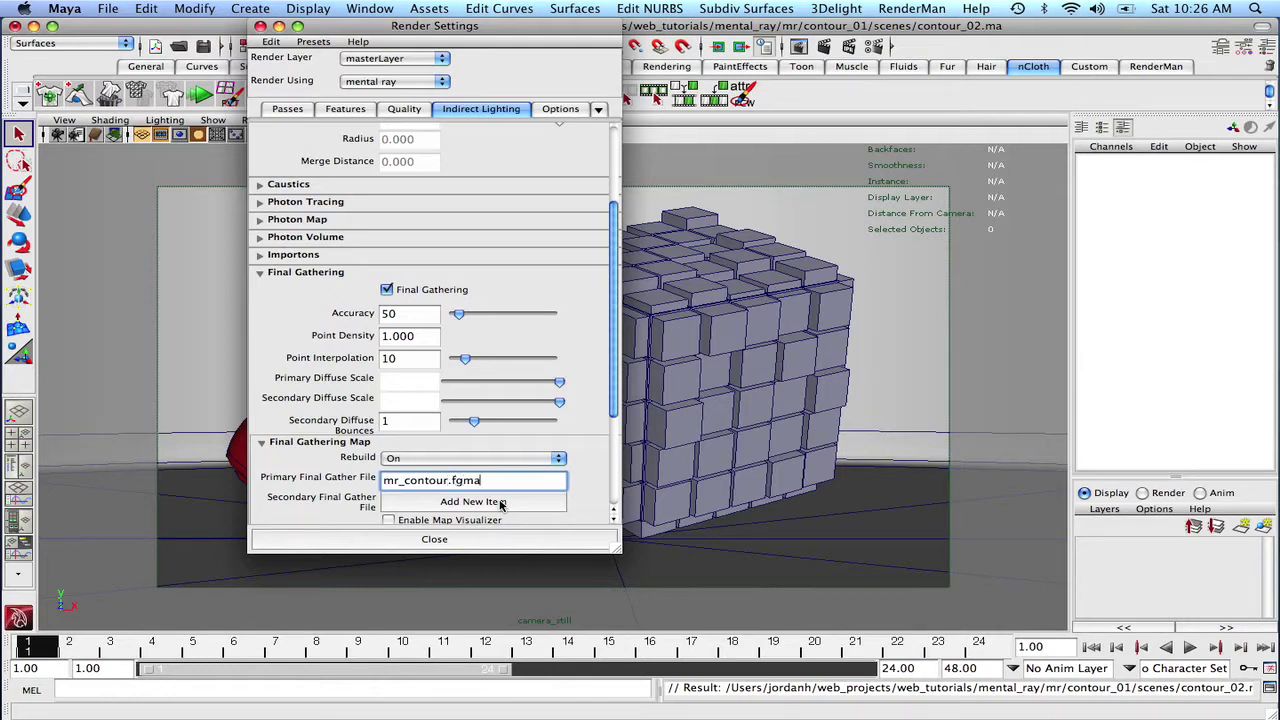
pyautogui.press('Return')
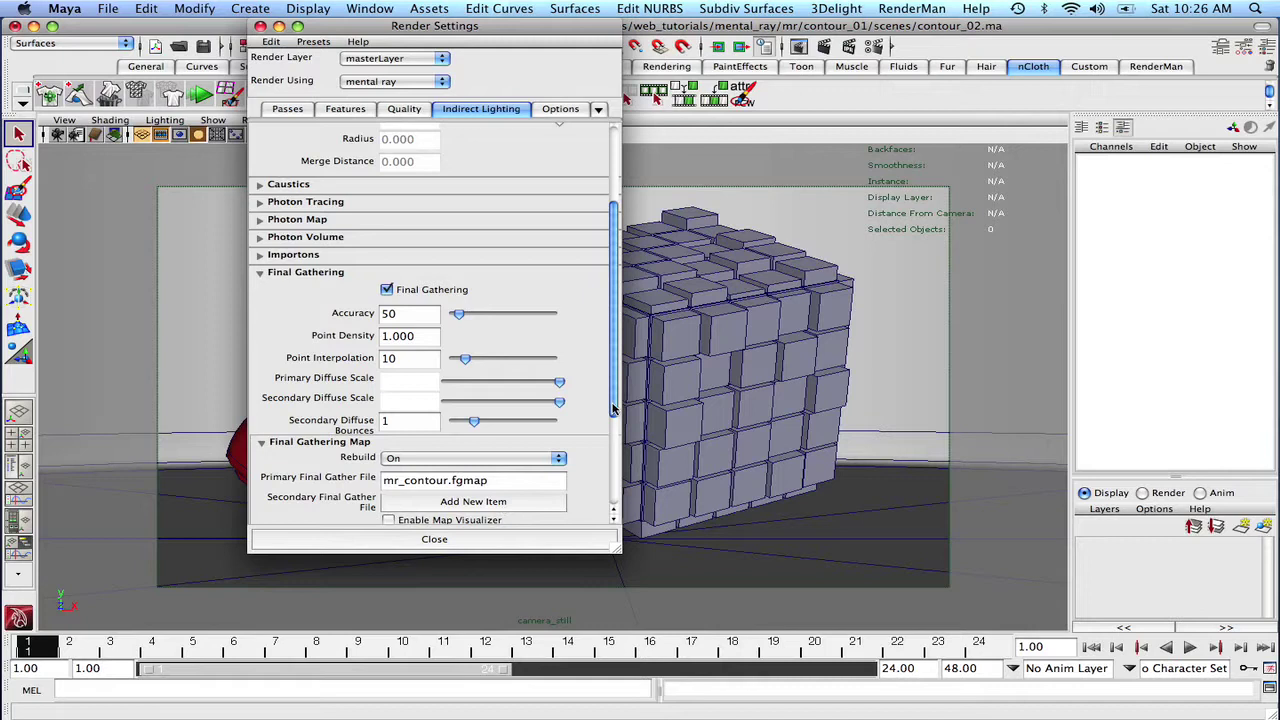
pyautogui.scroll(-3, 615, 395)
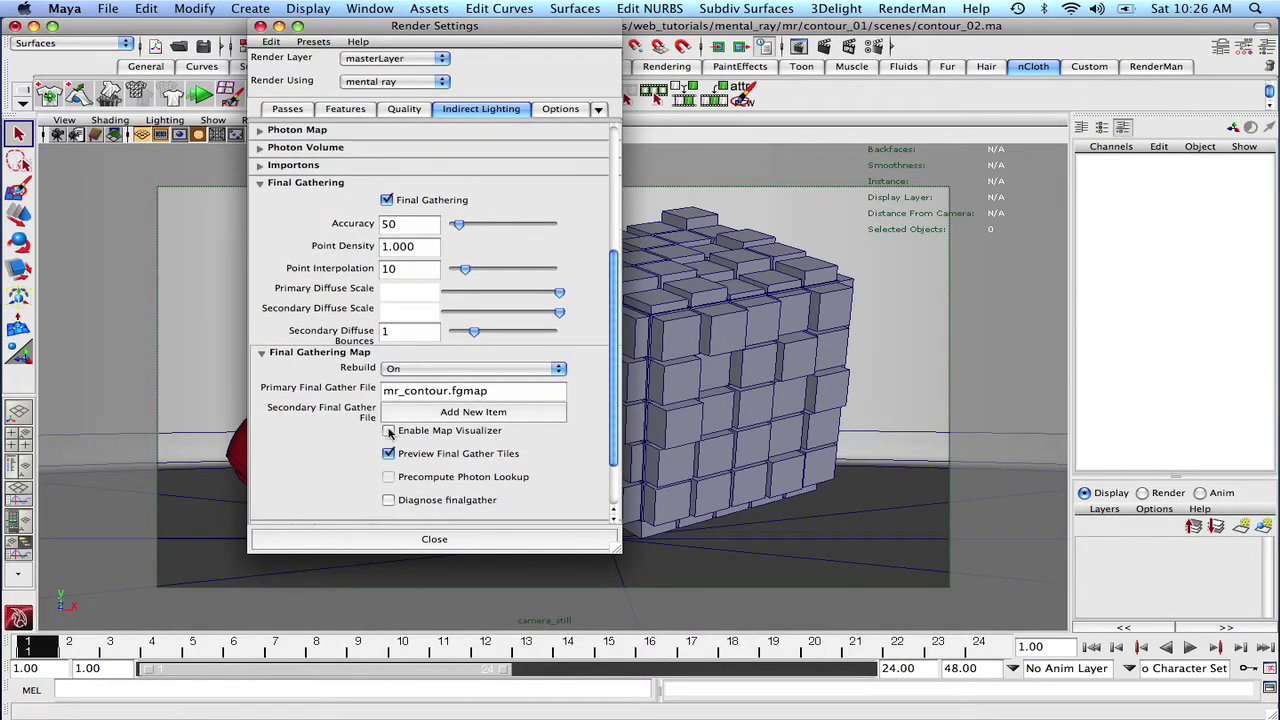
pyautogui.click(389, 431)
# Close Render Settings and save the scene.
pyautogui.click(259, 26)
pyautogui.click(108, 8)
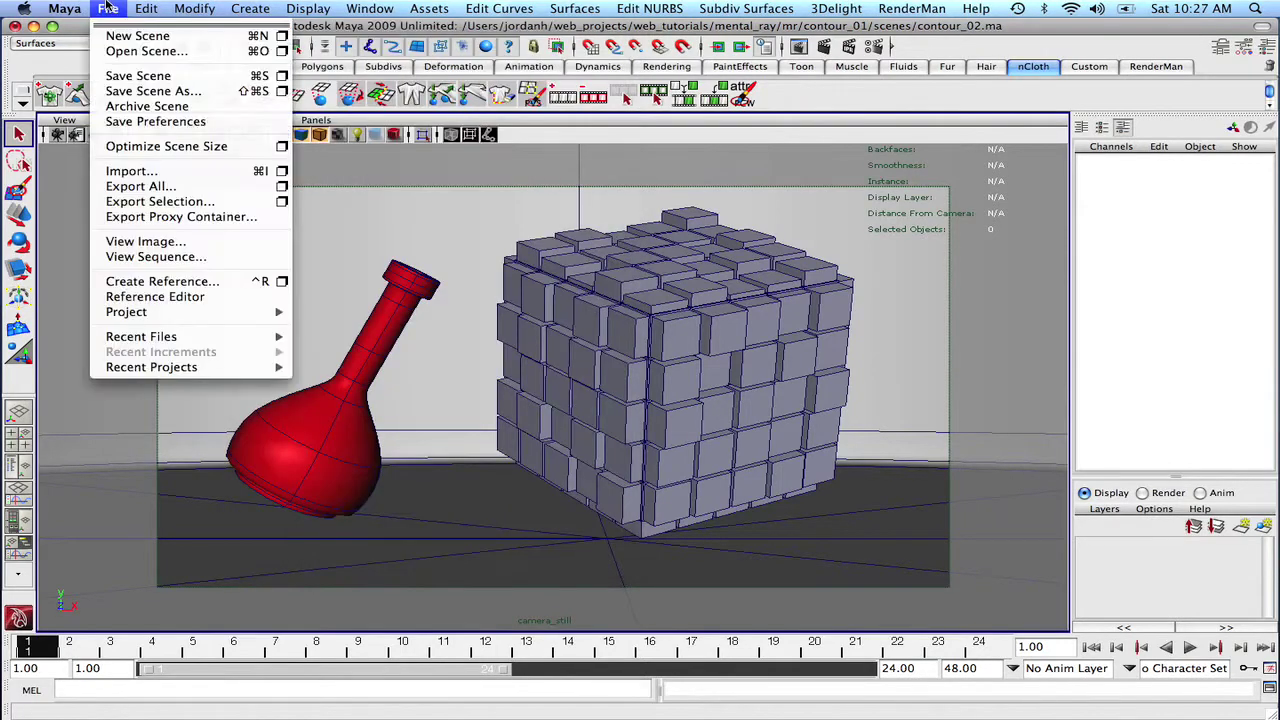
pyautogui.click(130, 75)
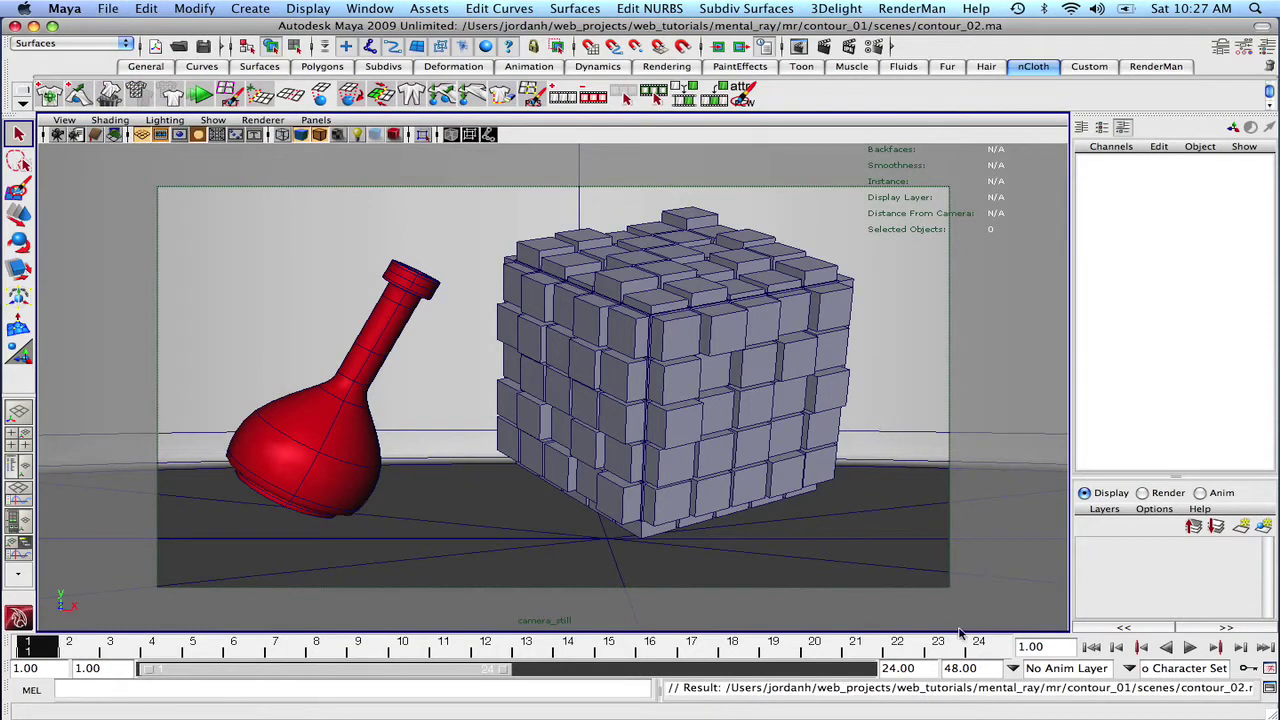
# Render the camera_still view with mental ray in Render View.
pyautogui.click(798, 48)
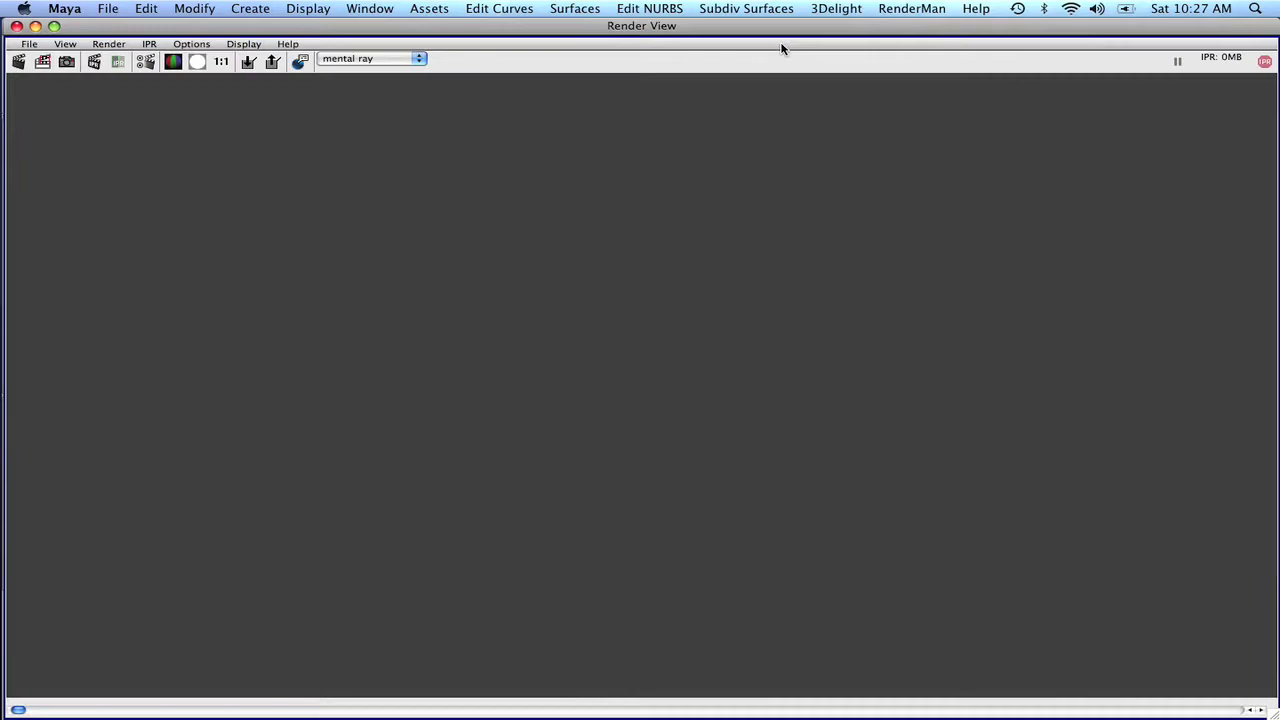
pyautogui.click(112, 44)
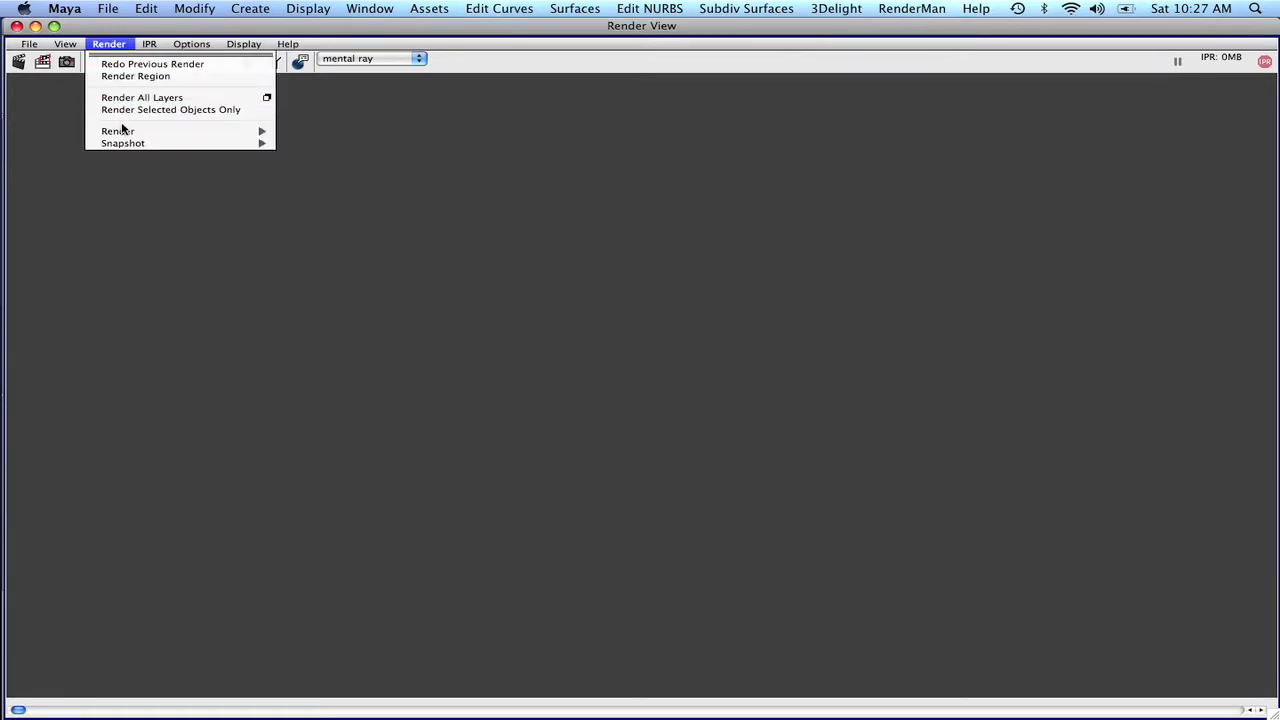
pyautogui.moveTo(261, 133)
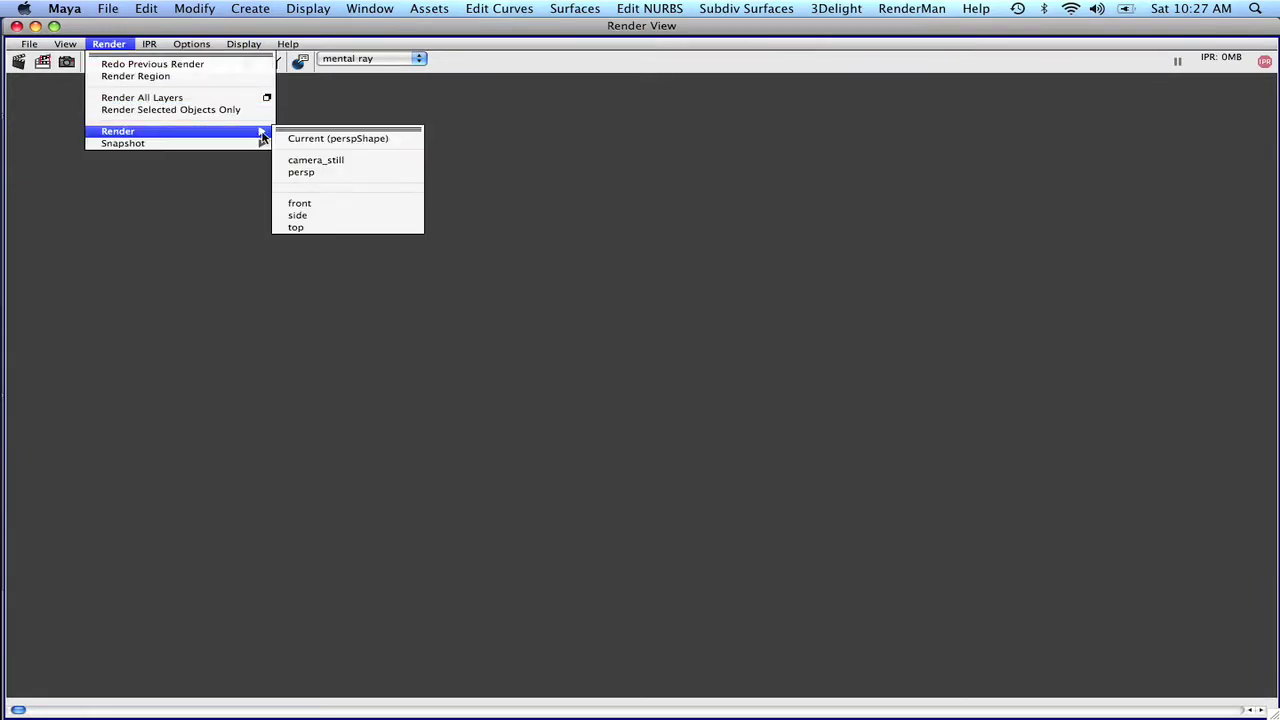
pyautogui.click(371, 163)
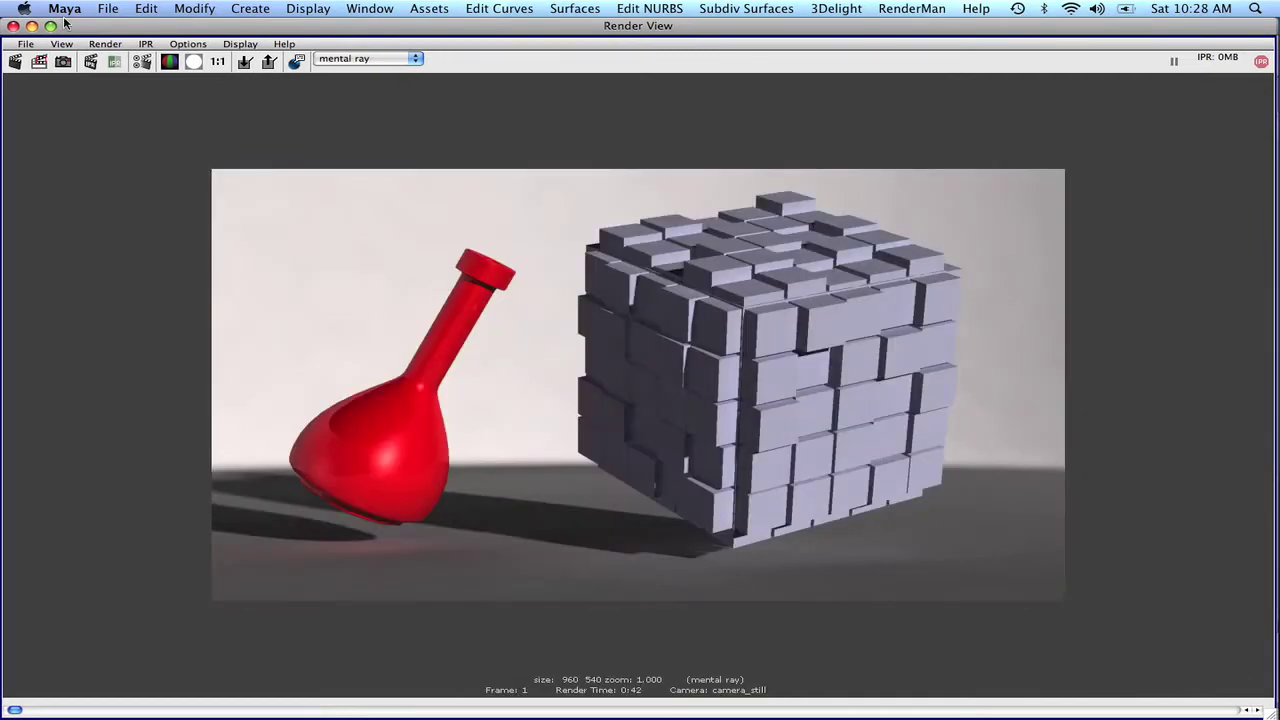
# Switch the viewport to the perspective camera and frame the vase and cube set.
pyautogui.click(31, 27)
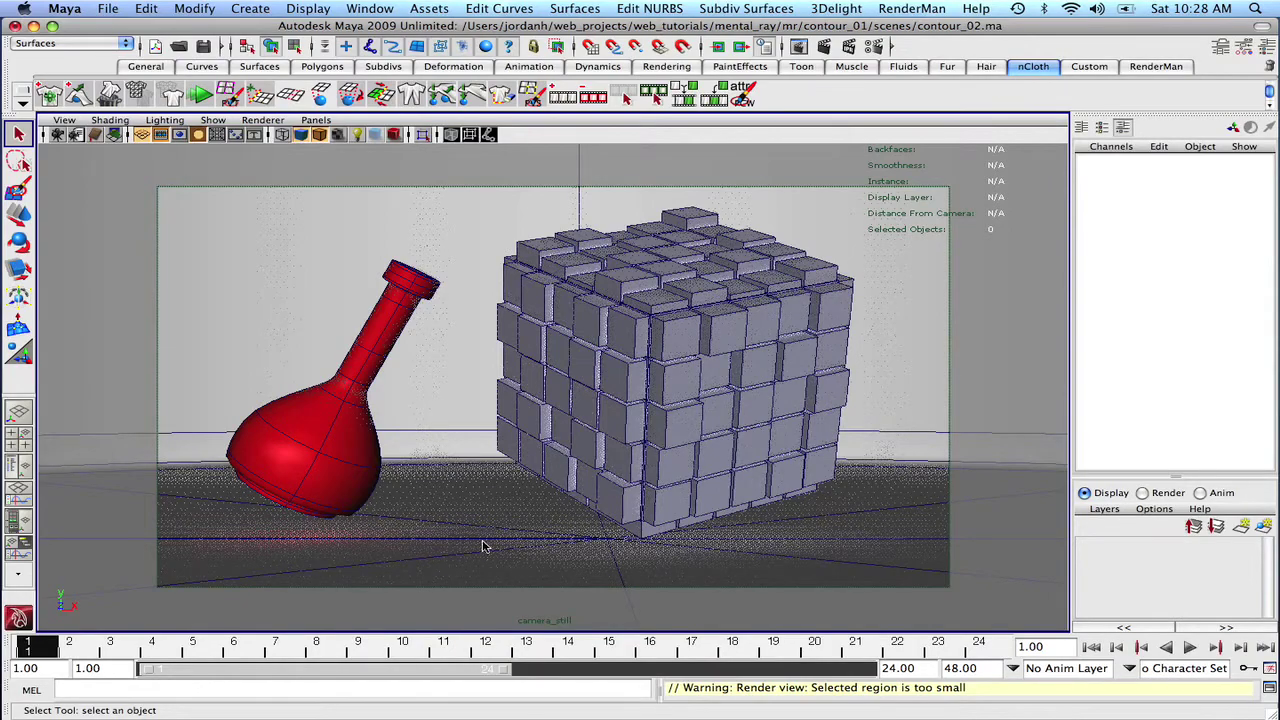
pyautogui.press('space')
pyautogui.click(433, 465)
pyautogui.keyDown('alt'); pyautogui.moveTo(654, 389); pyautogui.dragTo(866, 406, button='right'); pyautogui.keyUp('alt')
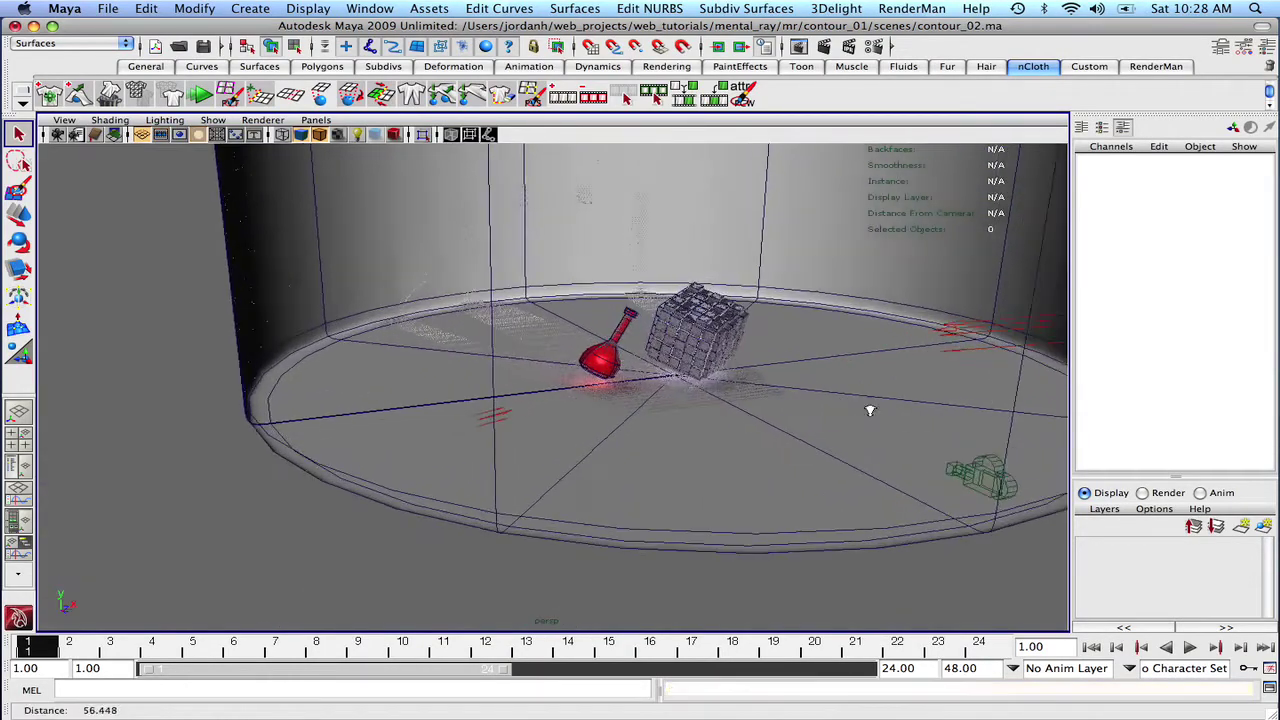
pyautogui.keyDown('alt'); pyautogui.moveTo(866, 406); pyautogui.dragTo(586, 337); pyautogui.keyUp('alt')
pyautogui.keyDown('alt'); pyautogui.moveTo(586, 337); pyautogui.dragTo(753, 316, button='right'); pyautogui.keyUp('alt')
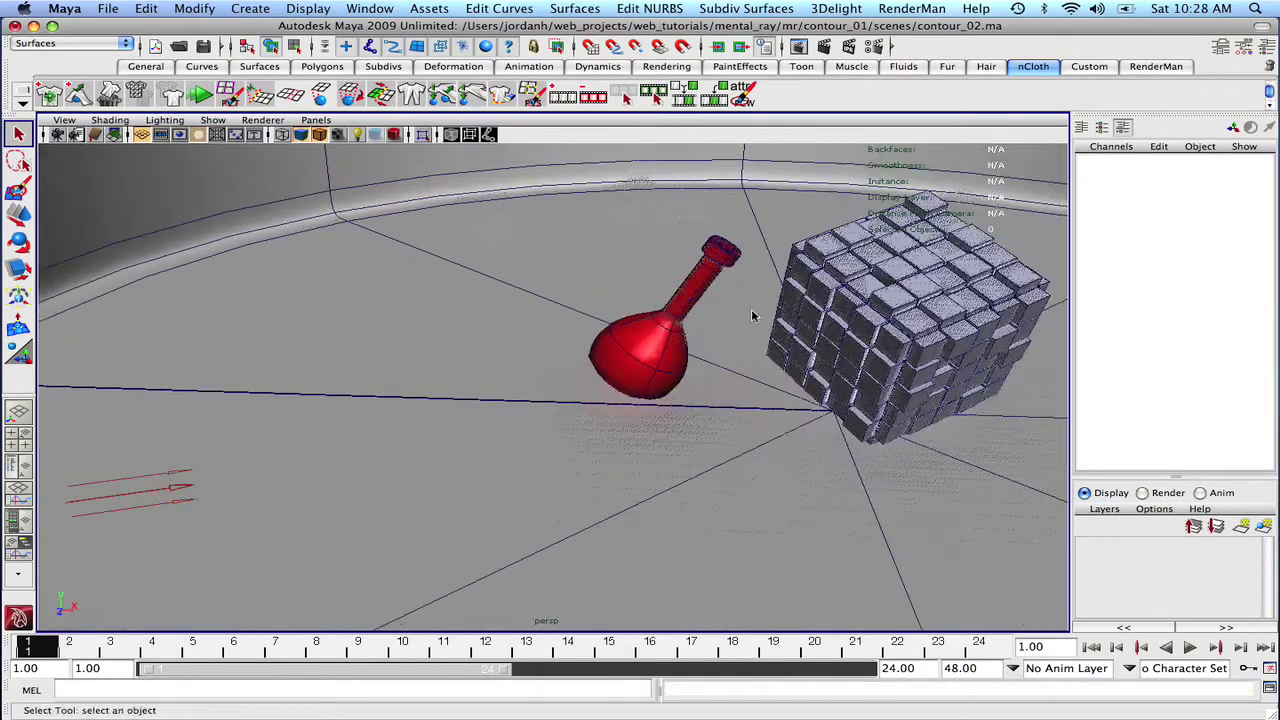
pyautogui.keyDown('alt'); pyautogui.moveTo(506, 417); pyautogui.dragTo(729, 518); pyautogui.keyUp('alt')
pyautogui.keyDown('alt'); pyautogui.moveTo(729, 518); pyautogui.dragTo(557, 471, button='right'); pyautogui.keyUp('alt')
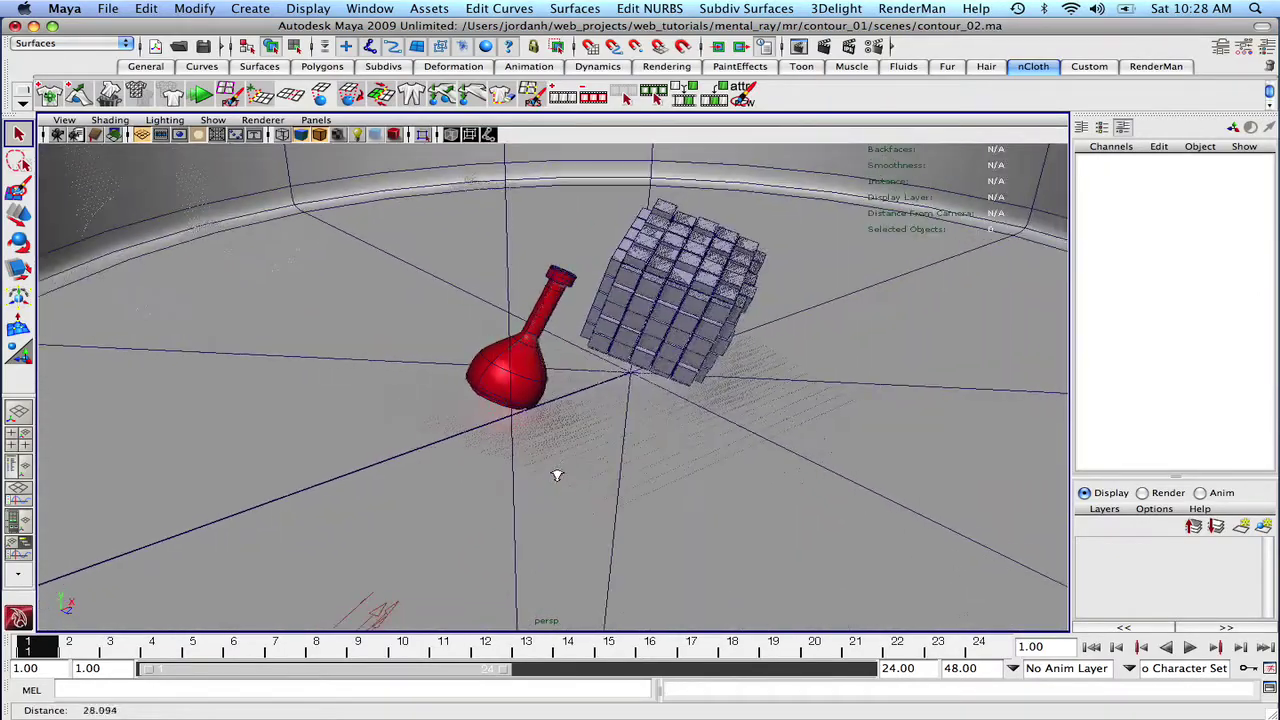
pyautogui.click(581, 444)
# Select mapViz1 in the Outliner and isolate it in a maximized perspective view.
pyautogui.press('space')
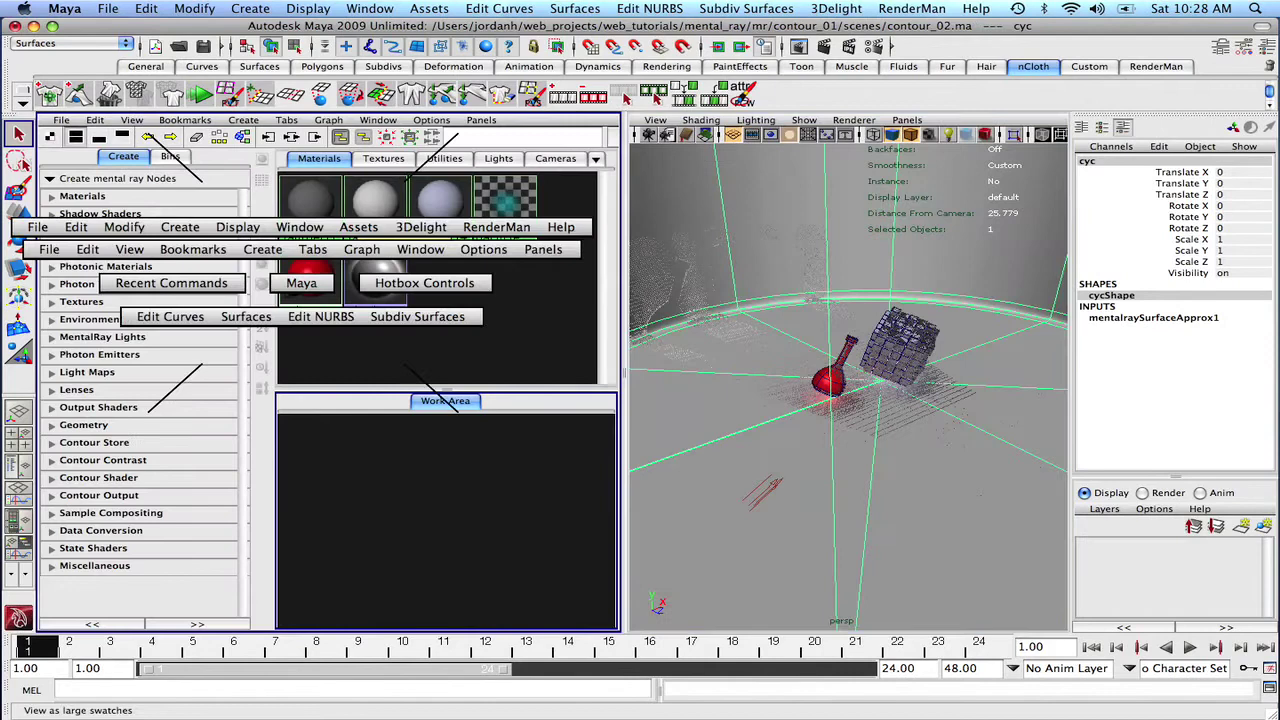
pyautogui.moveTo(302, 283); pyautogui.dragTo(160, 316)
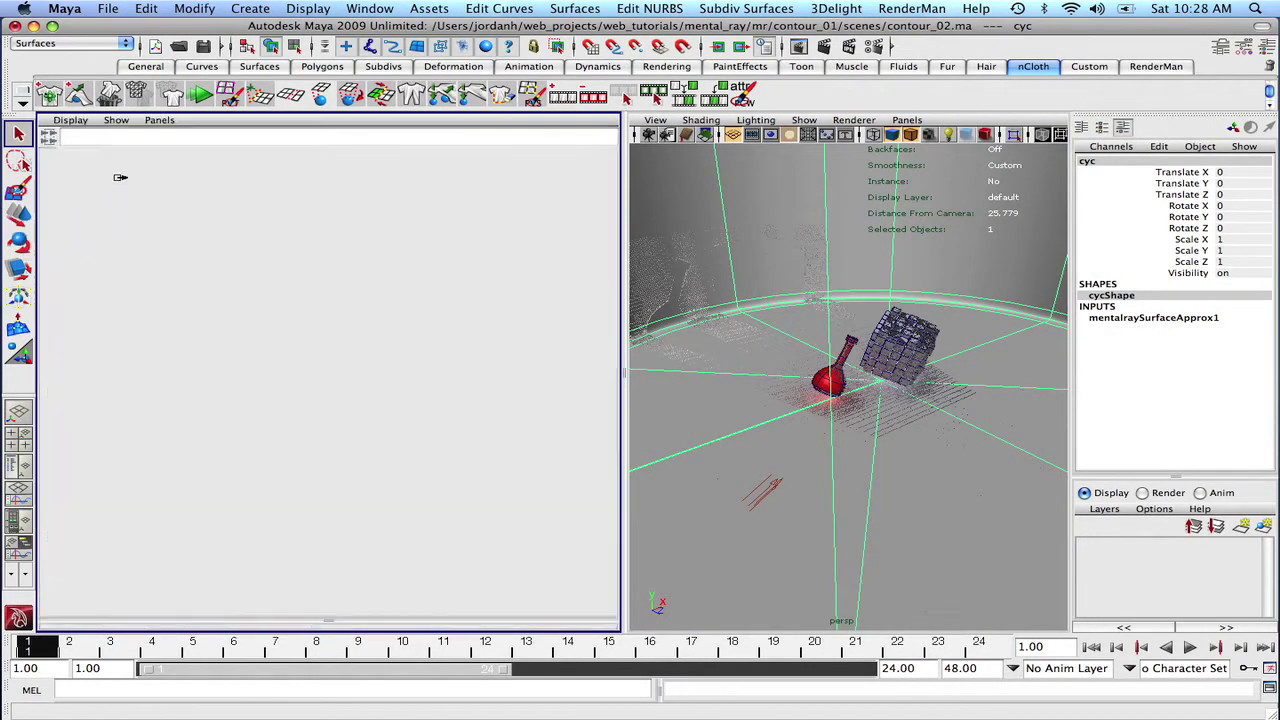
pyautogui.click(158, 336)
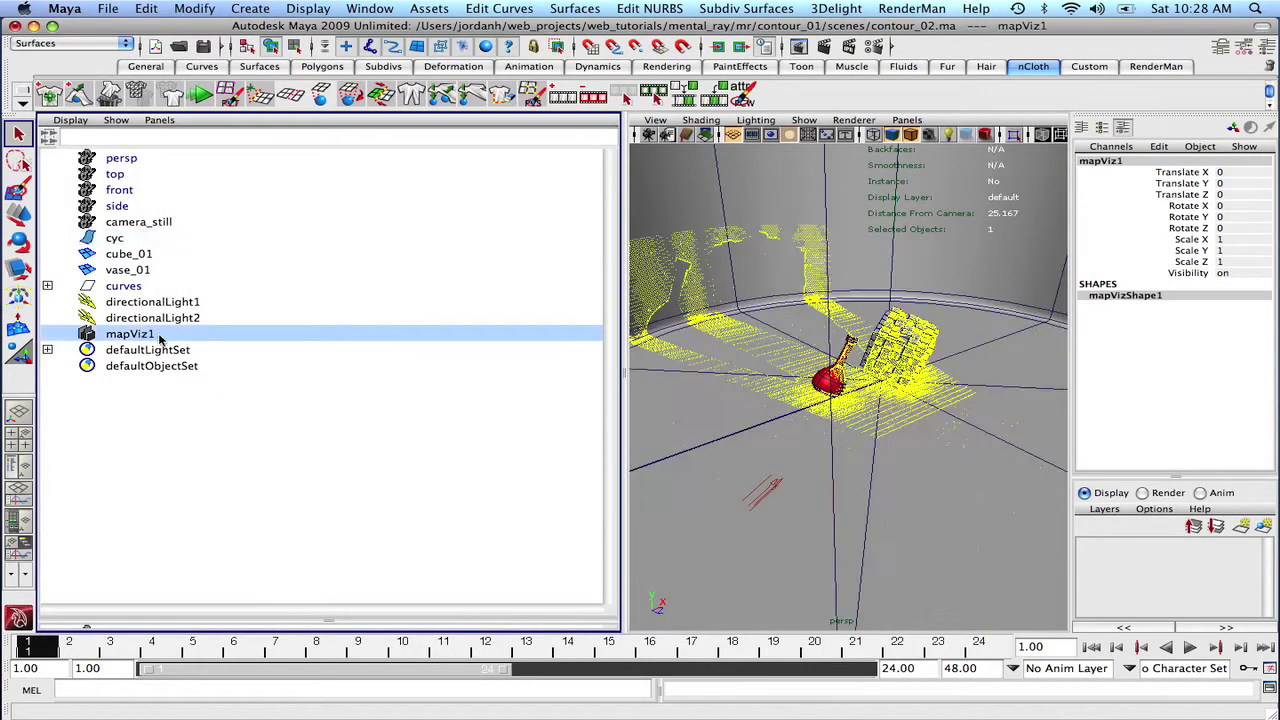
pyautogui.click(805, 120)
pyautogui.moveTo(829, 134)
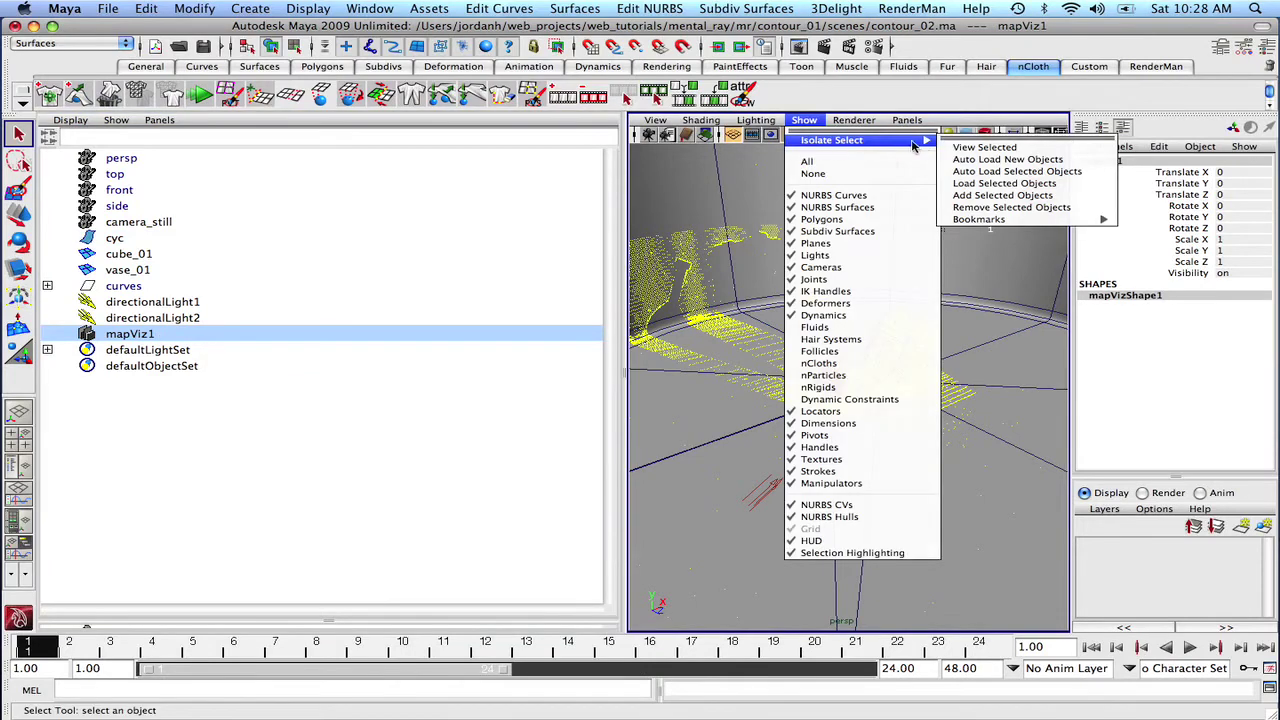
pyautogui.click(990, 143)
pyautogui.click(1003, 180)
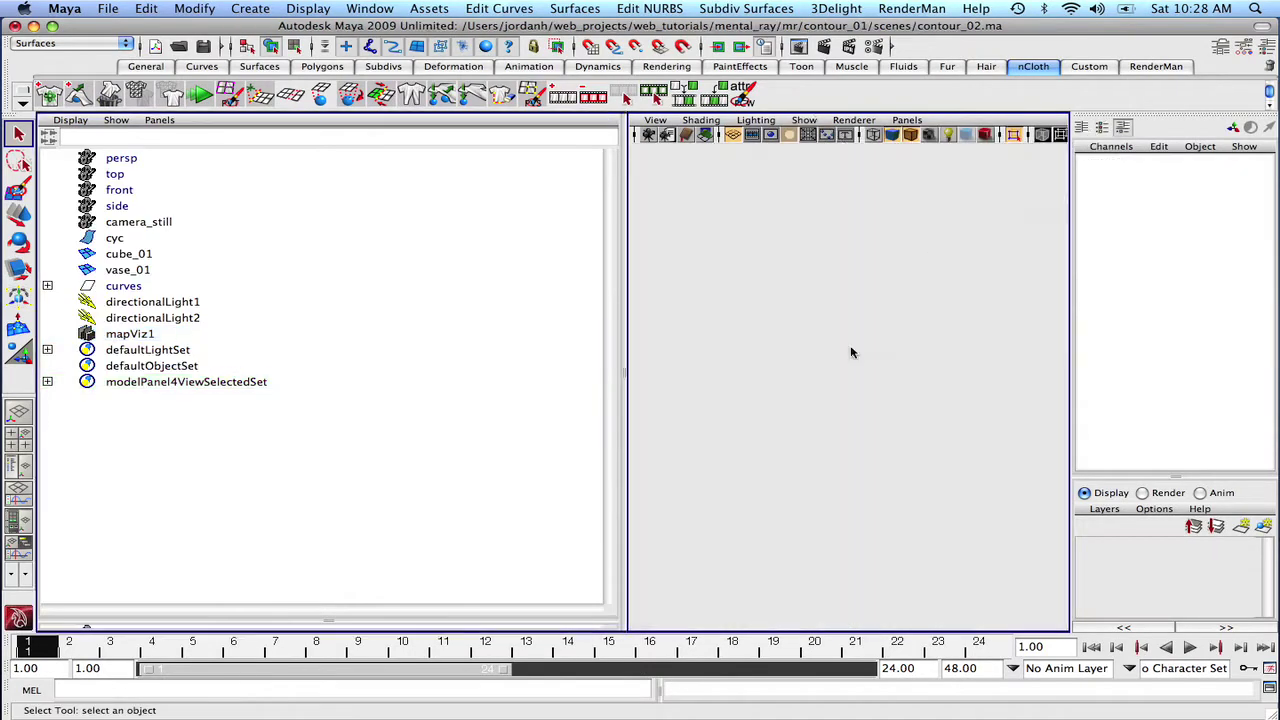
pyautogui.press('space')
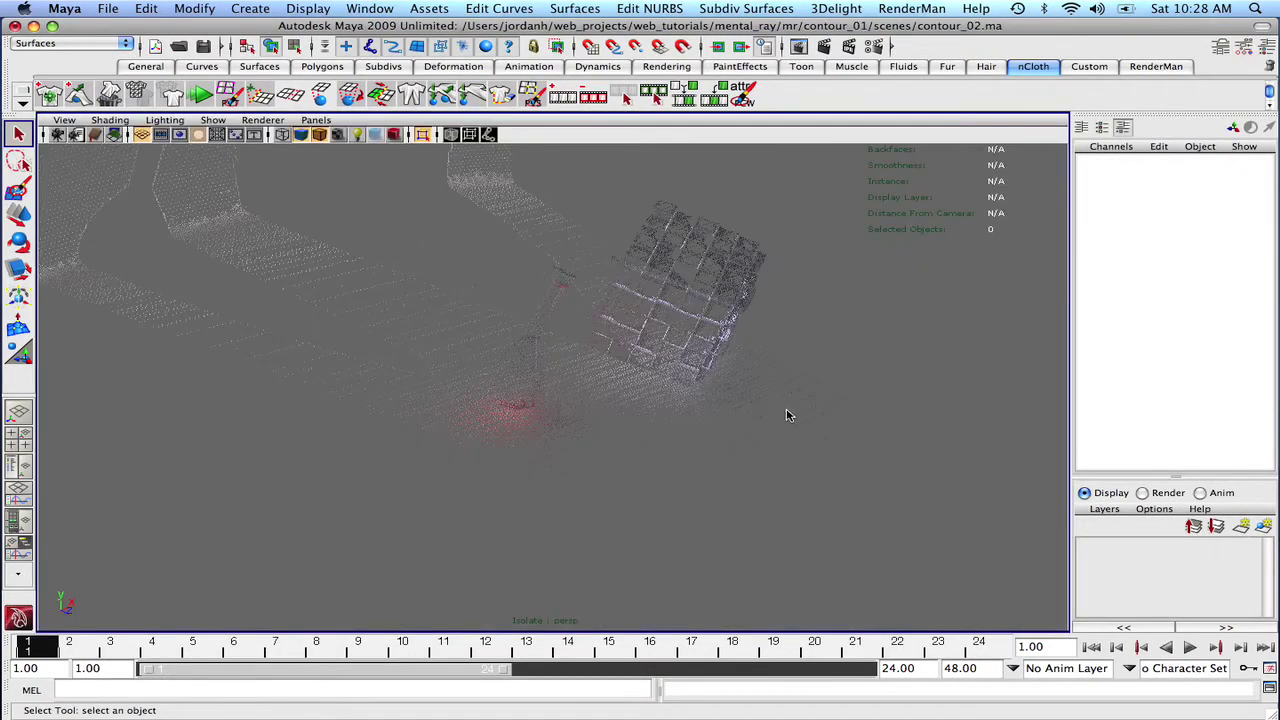
pyautogui.keyDown('alt'); pyautogui.moveTo(787, 415); pyautogui.dragTo(766, 374); pyautogui.keyUp('alt')
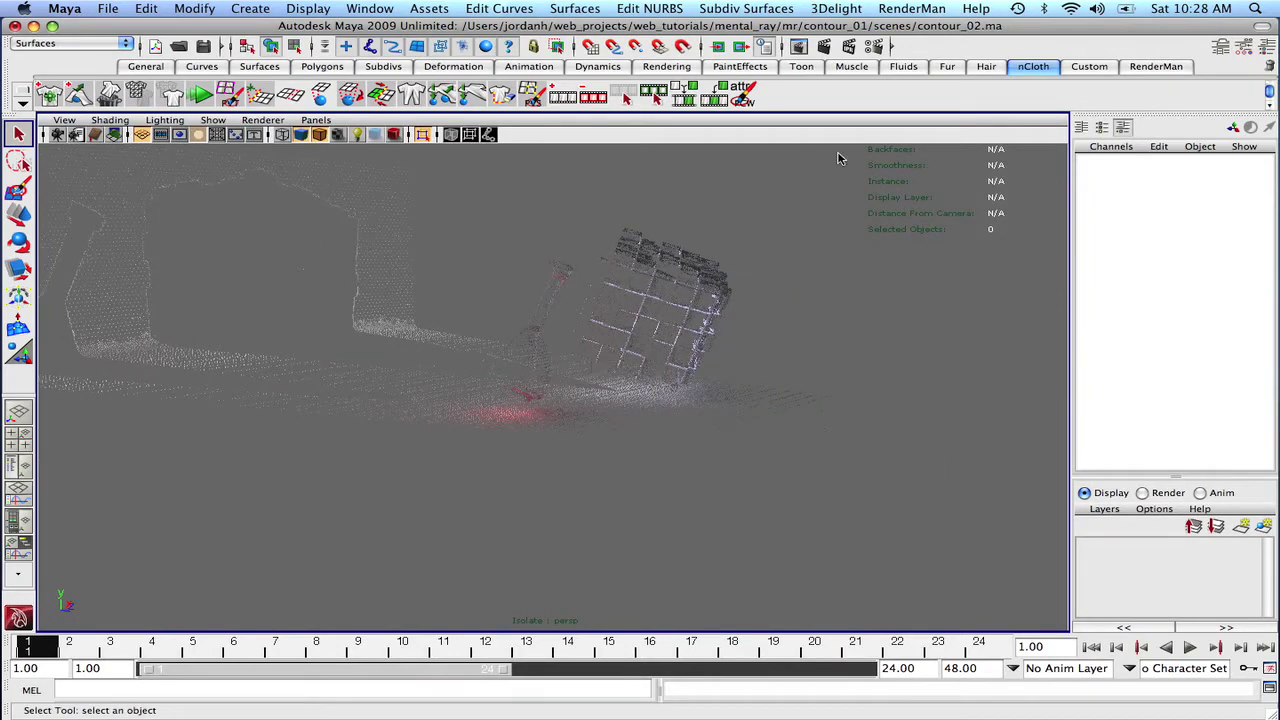
# Set the final gather map Rebuild option to Off and close Render Settings.
pyautogui.click(873, 47)
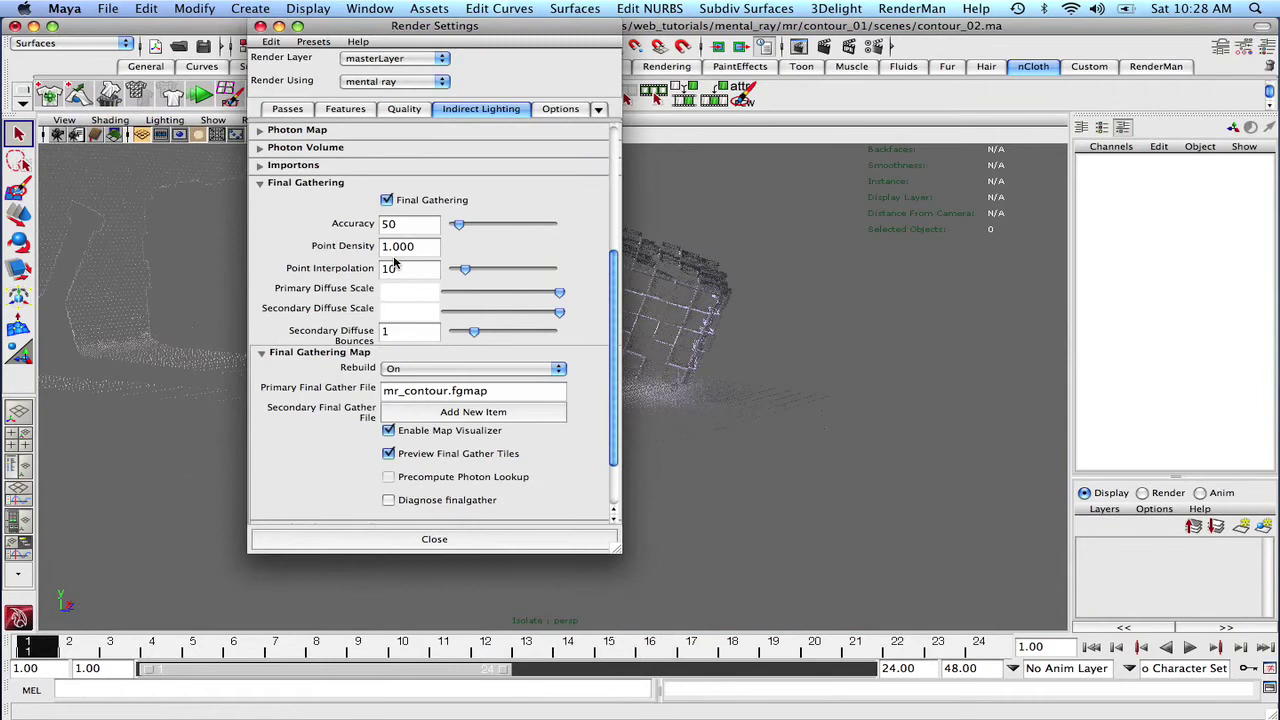
pyautogui.click(458, 369)
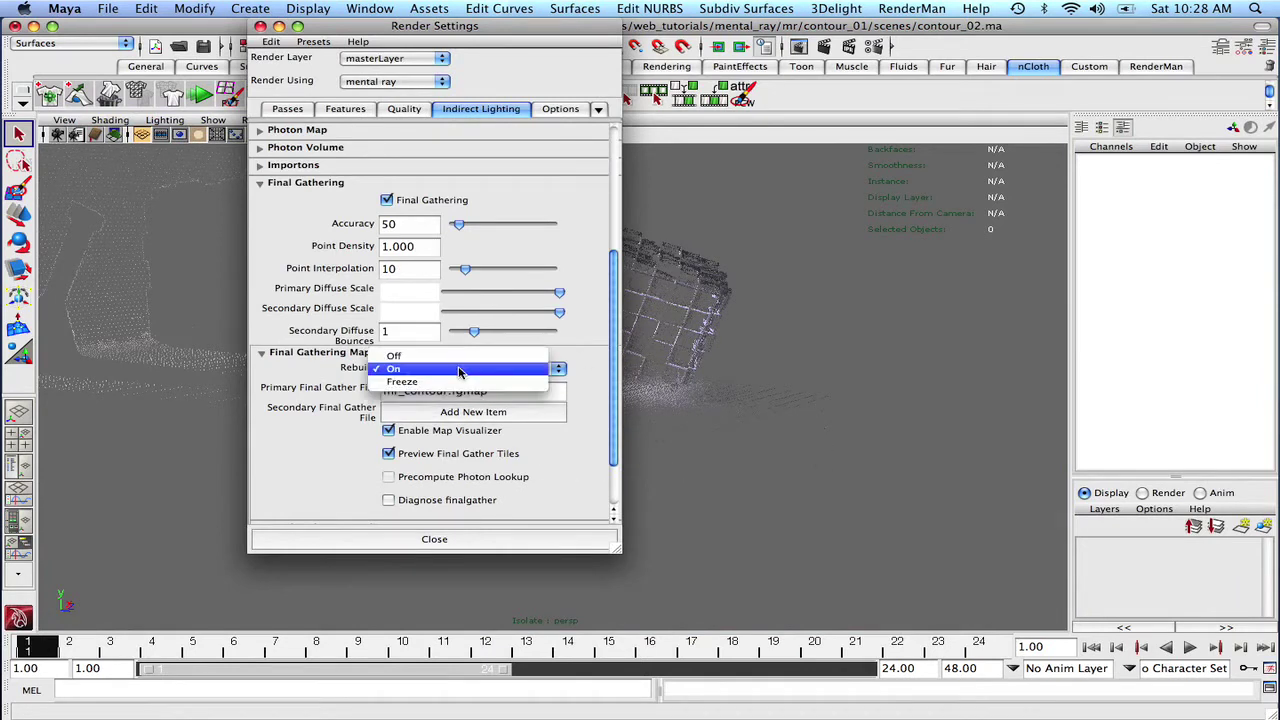
pyautogui.click(458, 356)
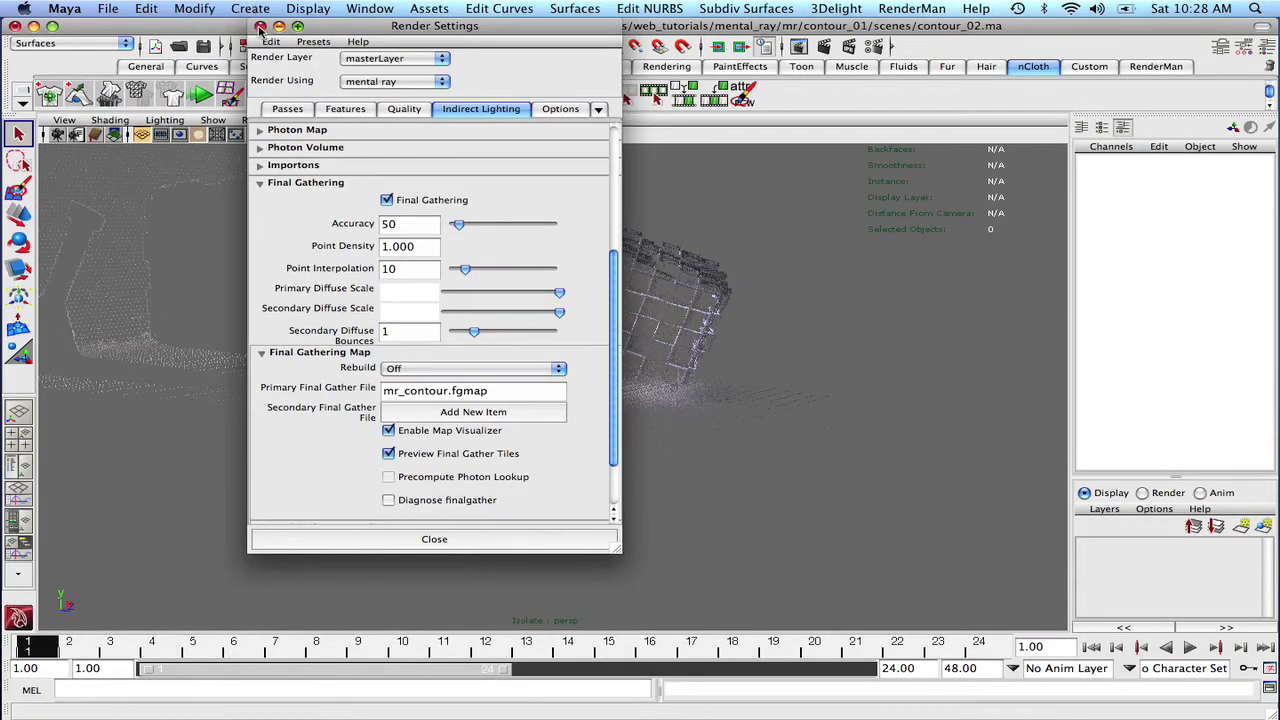
pyautogui.click(260, 28)
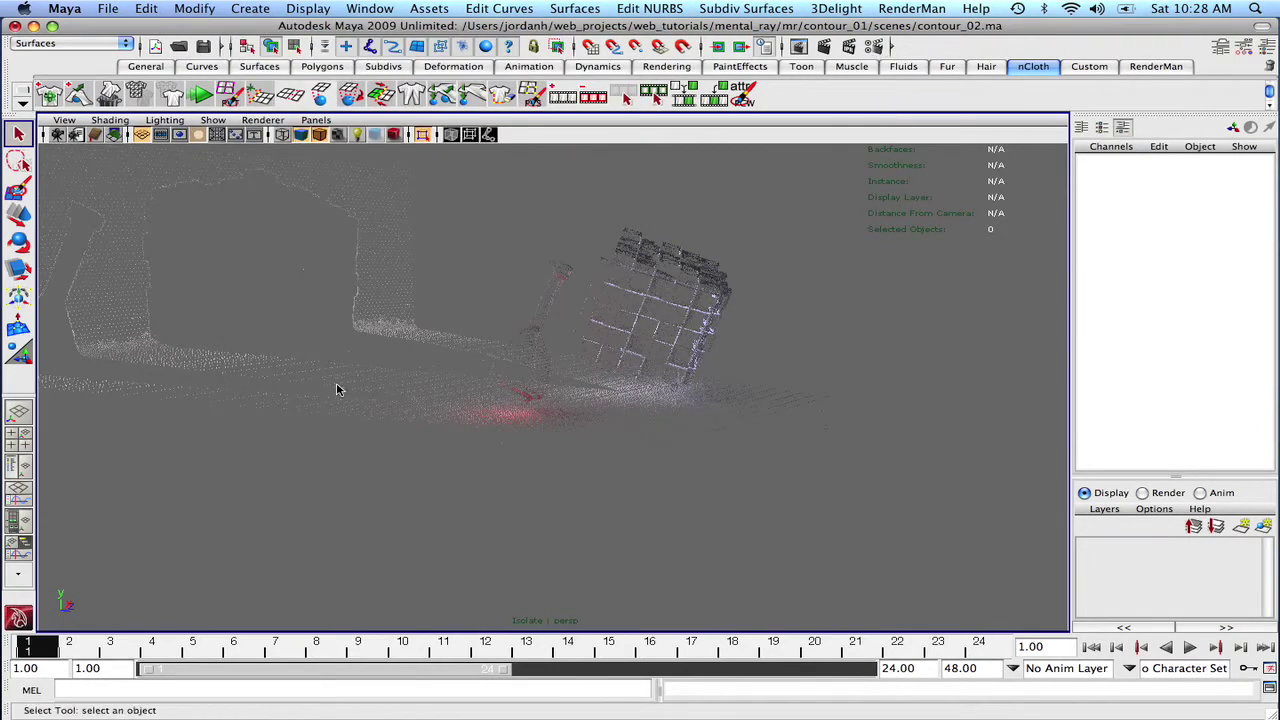
# Show the Hypershade beside the perspective view and display the whole scene in perspective.
pyautogui.press('space')
pyautogui.press('space')
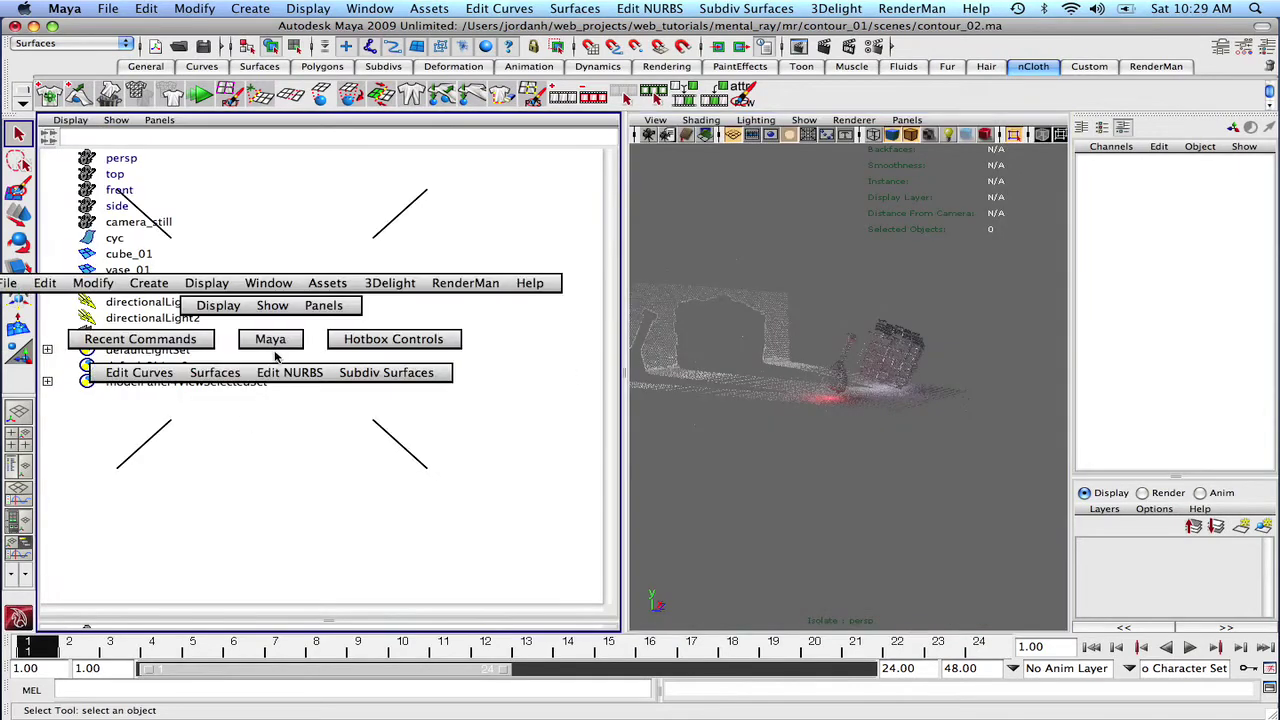
pyautogui.moveTo(278, 358); pyautogui.dragTo(270, 388)
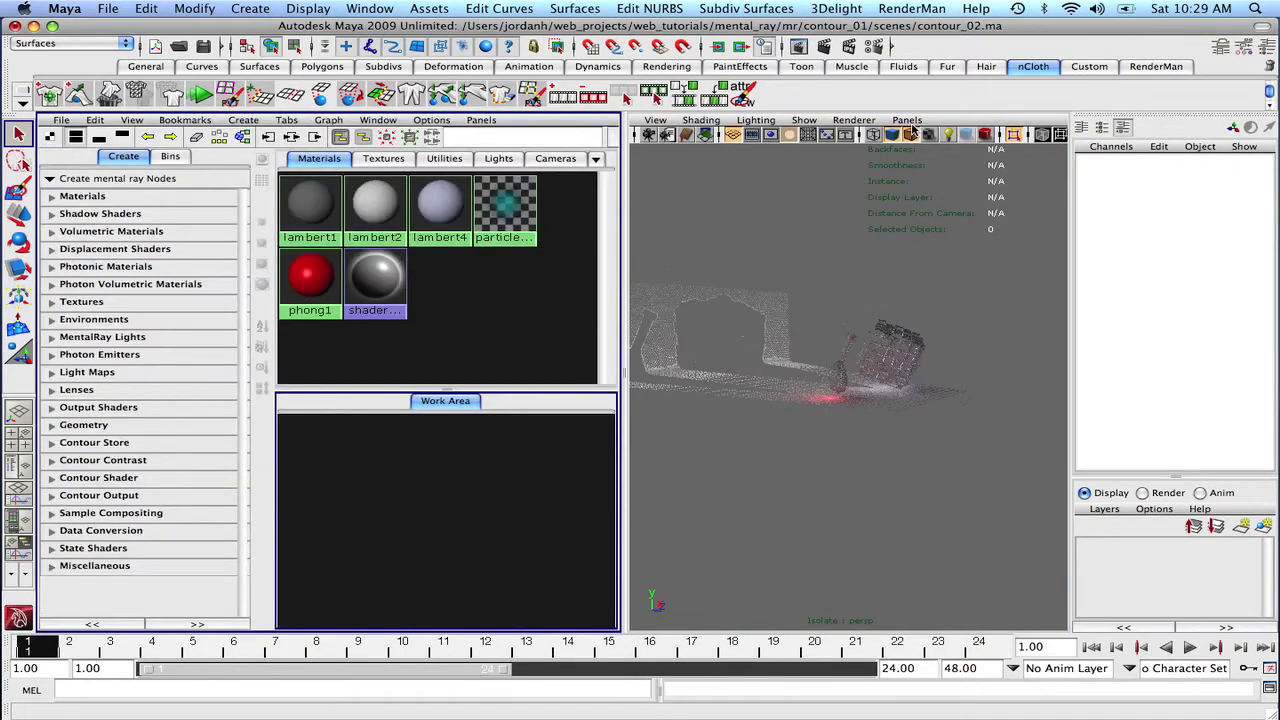
pyautogui.click(806, 121)
pyautogui.moveTo(850, 140)
pyautogui.click(975, 146)
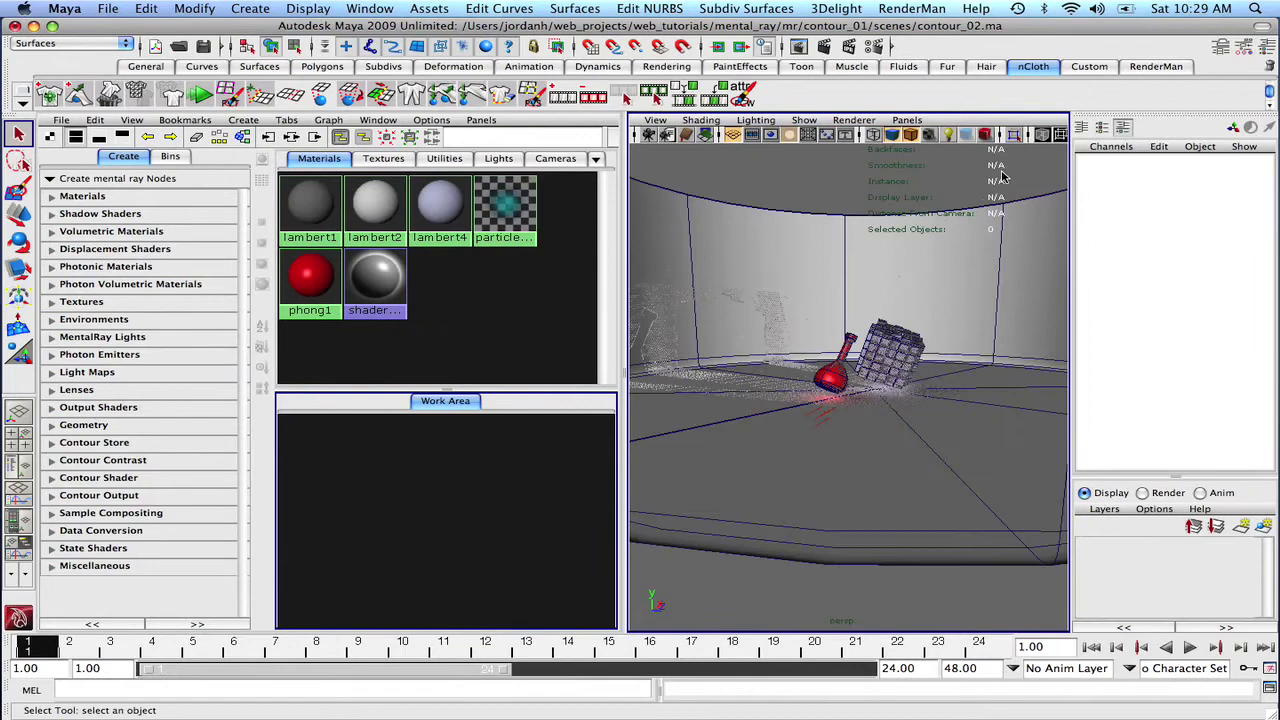
# Inspect lambert4's attributes, graph its network, and select lambert4SG.
pyautogui.doubleClick(443, 202)
pyautogui.moveTo(675, 62); pyautogui.dragTo(120, 38)
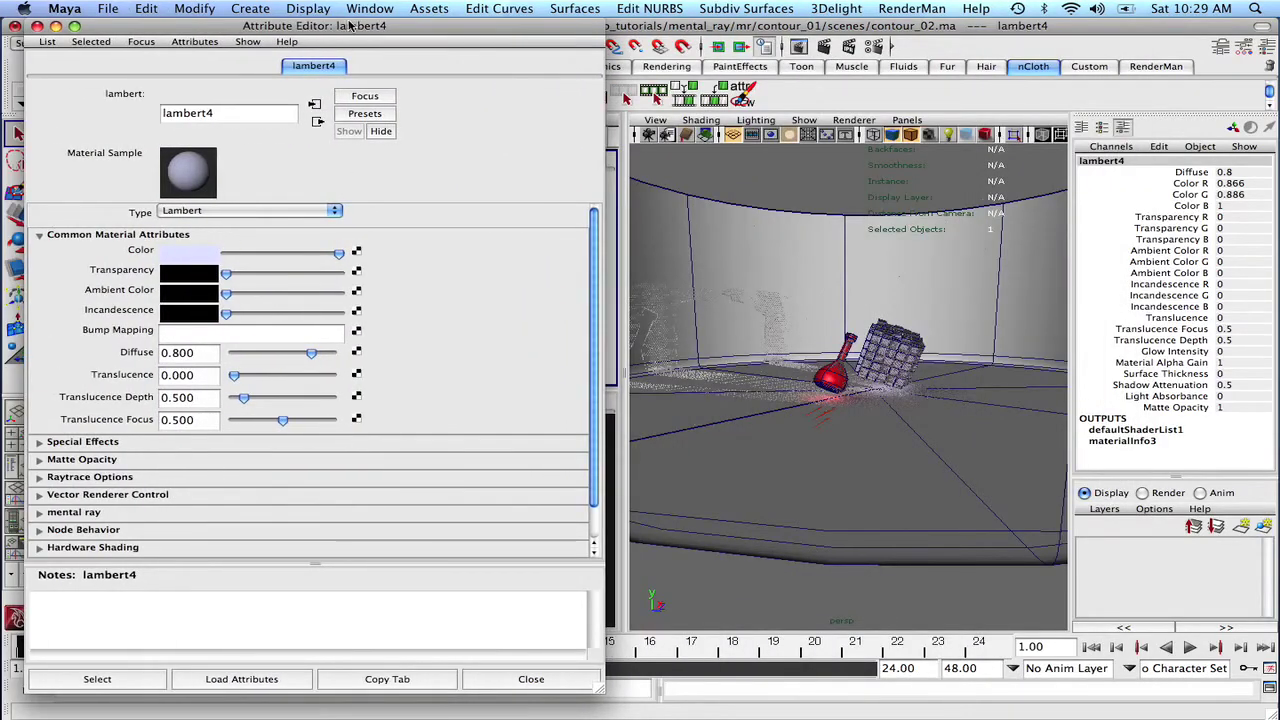
pyautogui.click(37, 26)
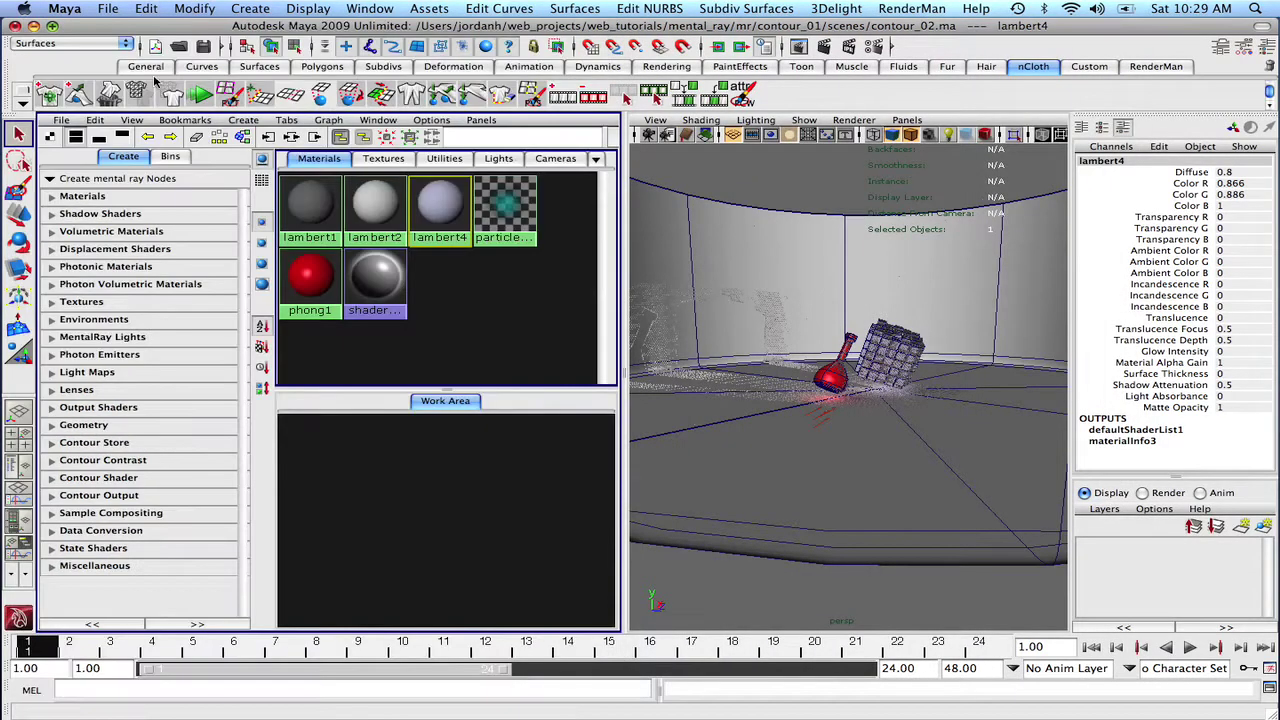
pyautogui.click(292, 137)
pyautogui.click(500, 575)
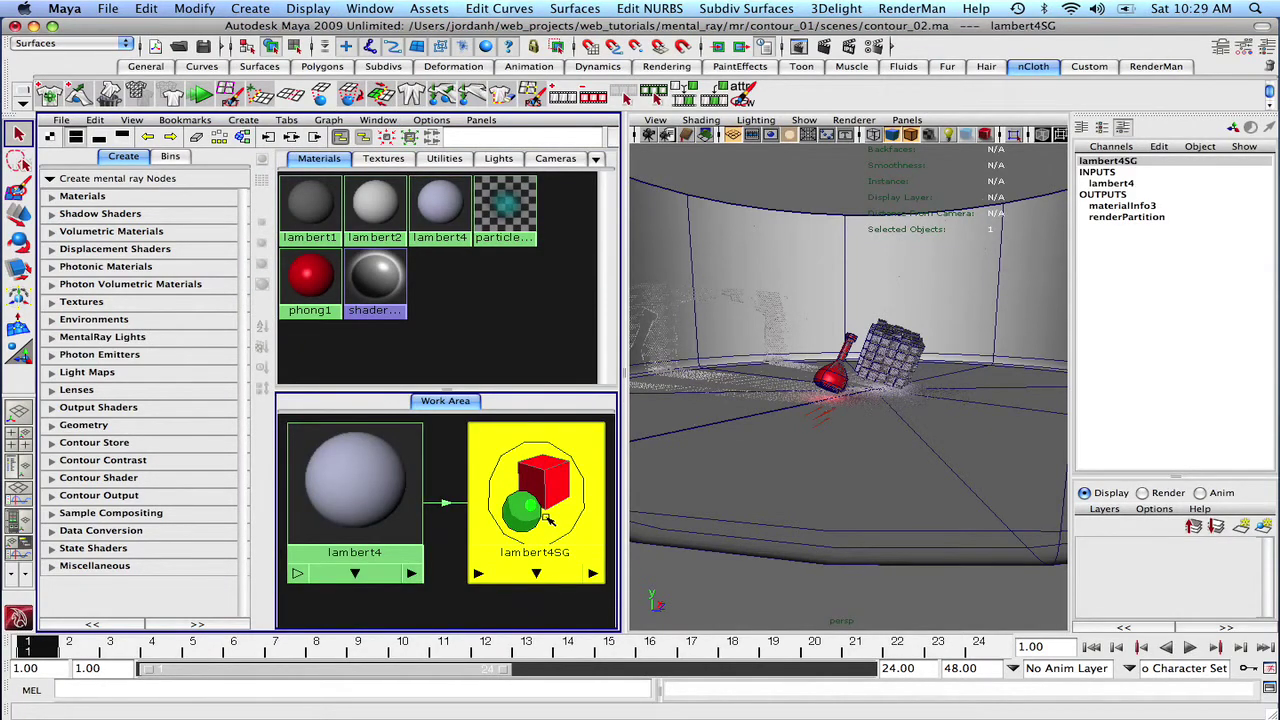
# Enable contour rendering on lambert4SG with black color and width 0.5.
pyautogui.doubleClick(548, 518)
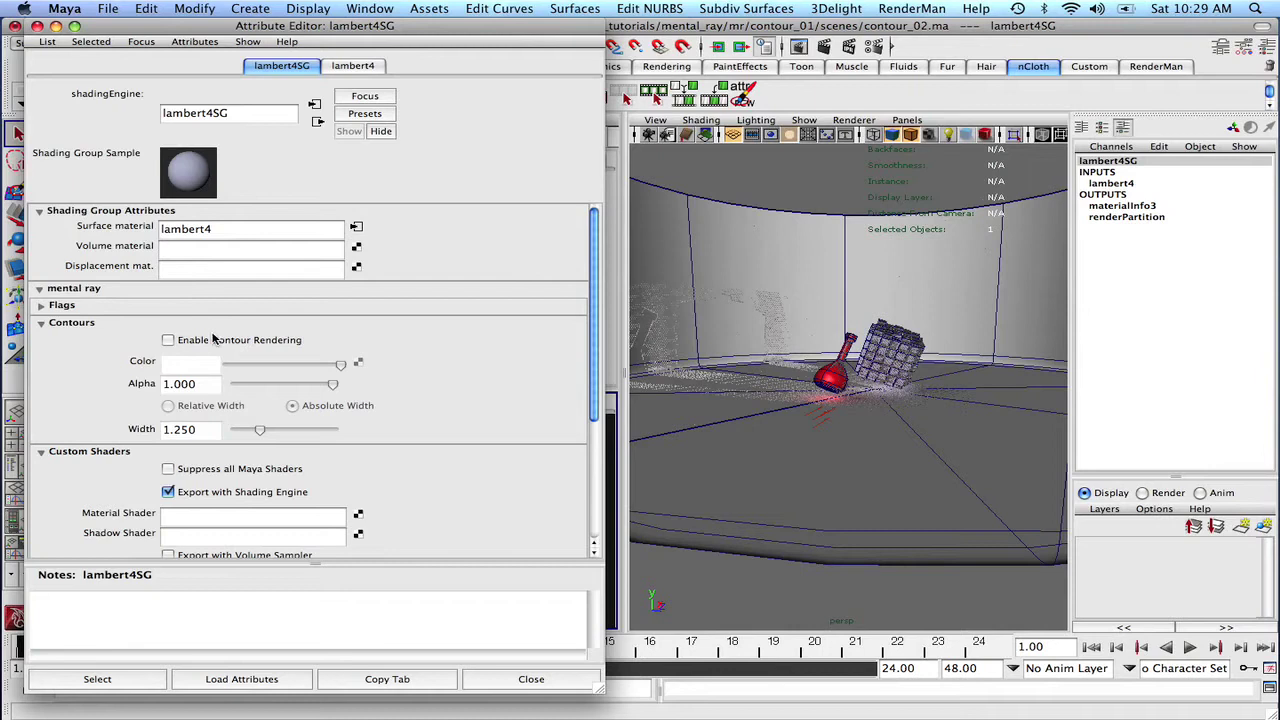
pyautogui.click(232, 341)
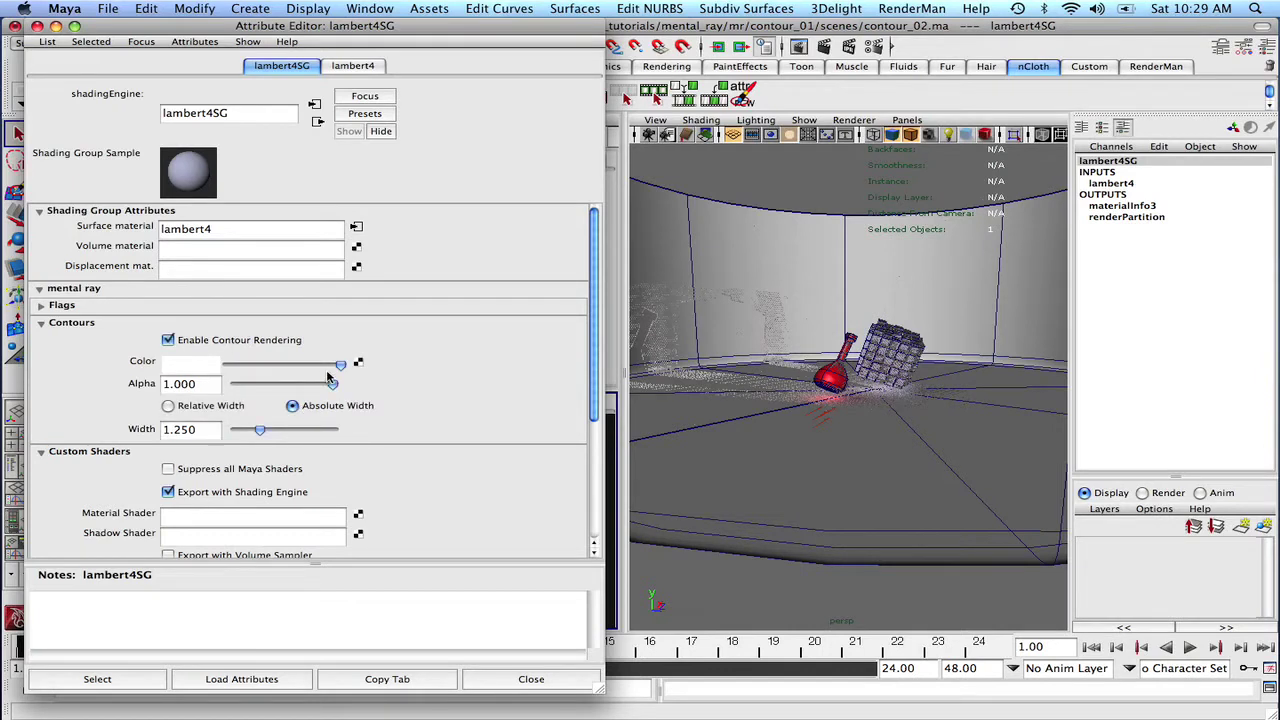
pyautogui.moveTo(338, 368); pyautogui.dragTo(206, 370)
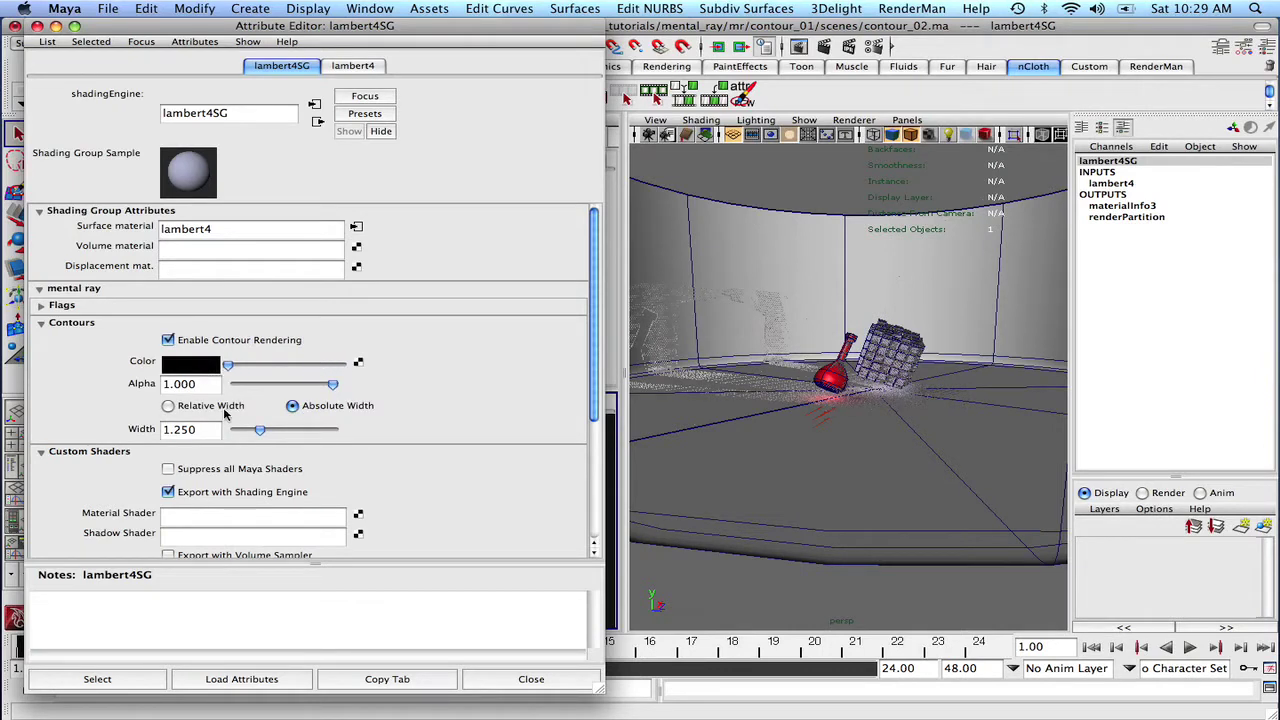
pyautogui.click(190, 429)
pyautogui.press('BackSpace')
pyautogui.write('.5')
pyautogui.press('Tab')
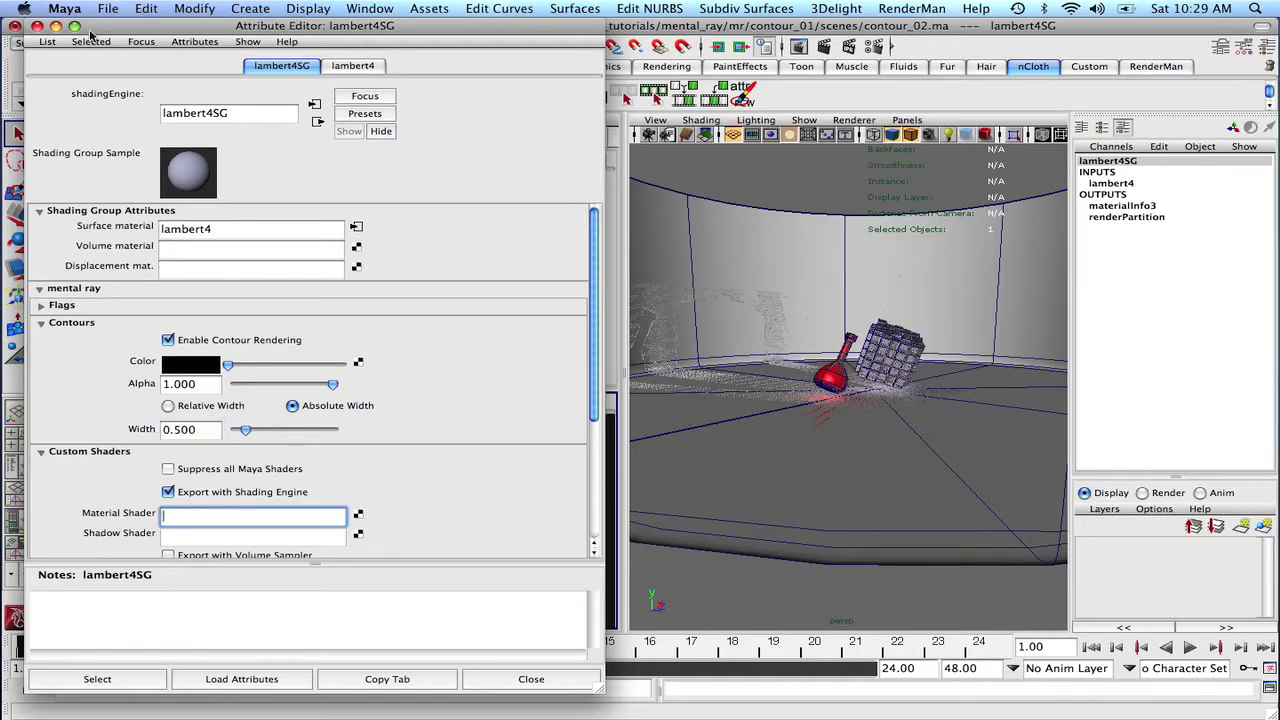
# Close the shading group attributes and maximize the perspective view to one panel.
pyautogui.click(36, 26)
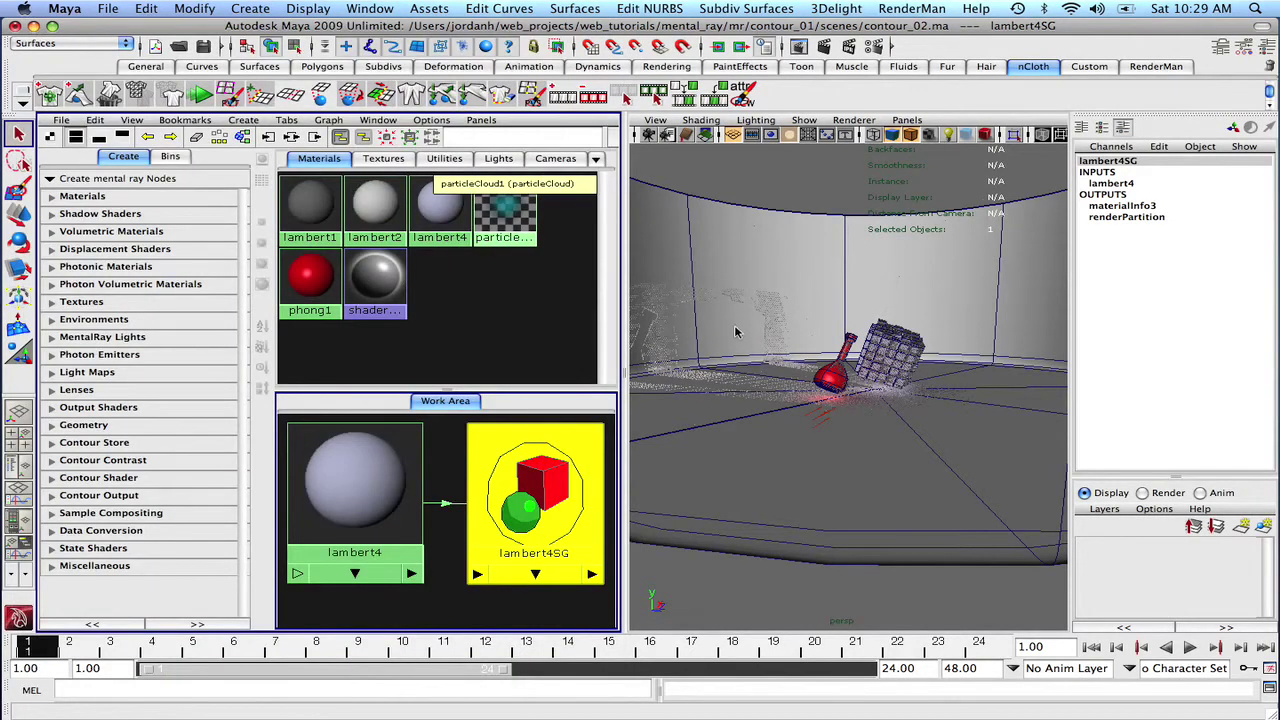
pyautogui.press('space')
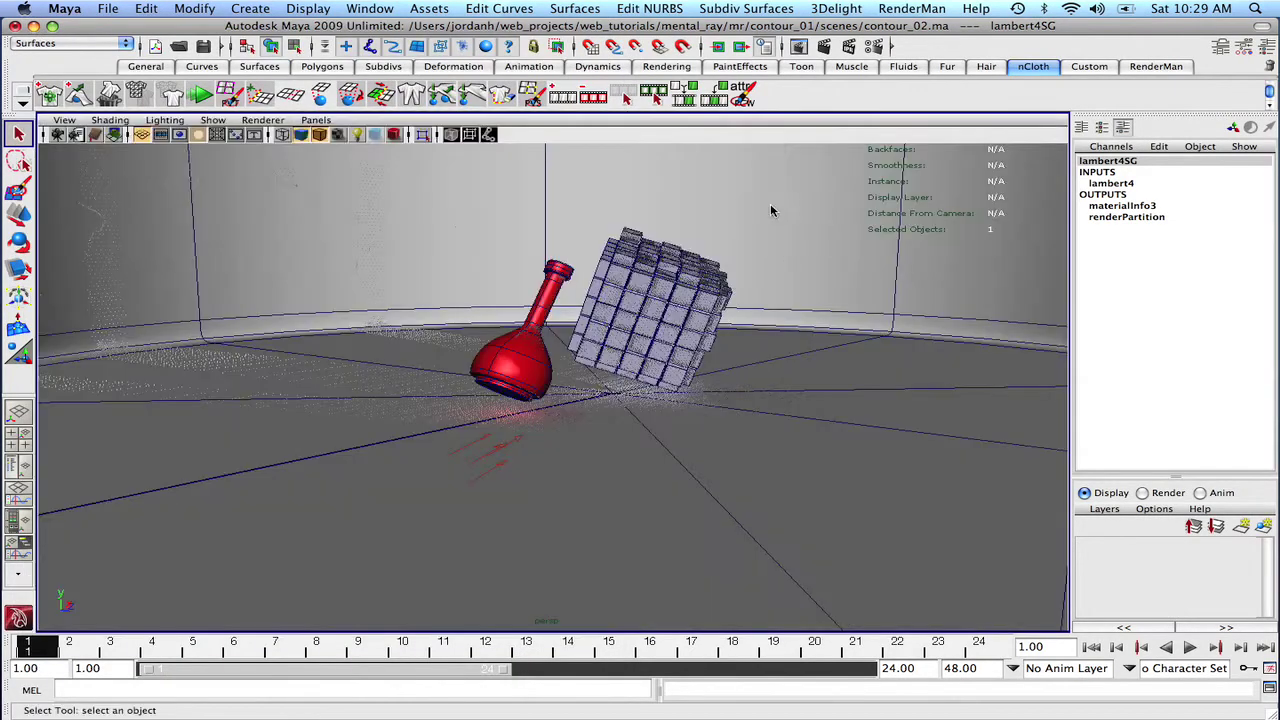
pyautogui.click(316, 120)
# Look through camera_still and enable mental ray contour rendering in the Features settings.
pyautogui.moveTo(380, 131)
pyautogui.click(500, 131)
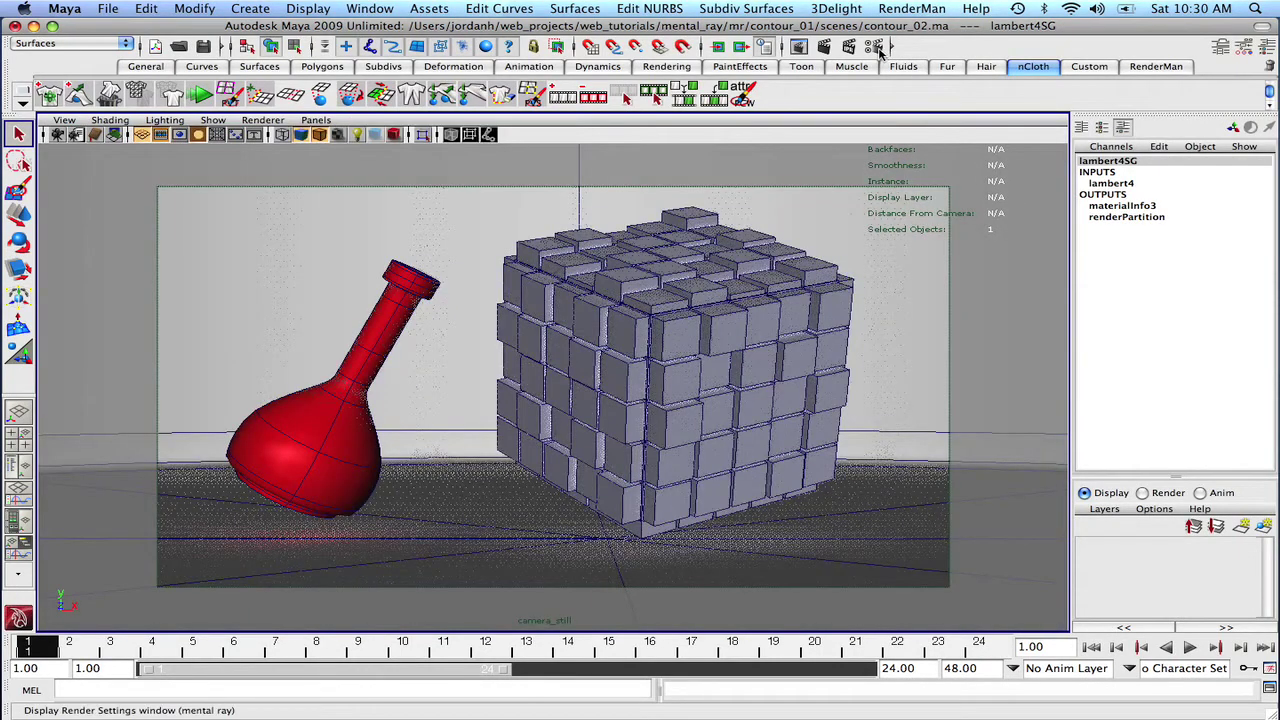
pyautogui.click(876, 47)
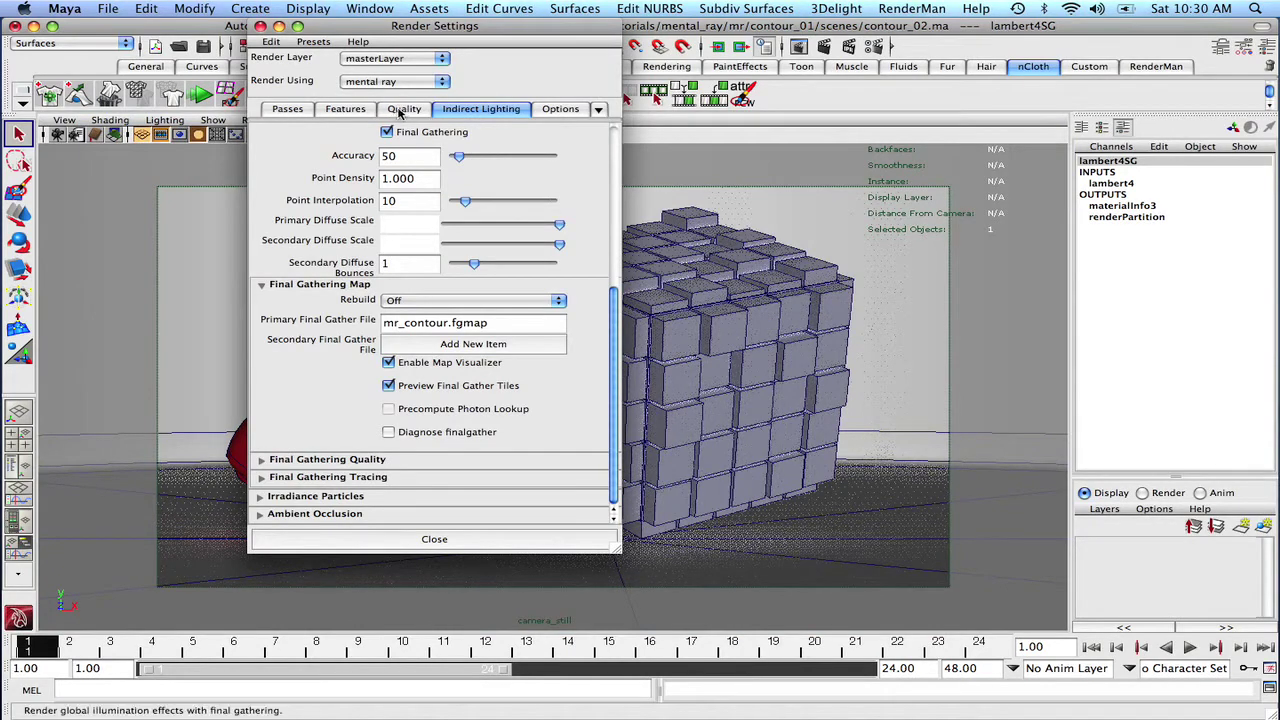
pyautogui.click(358, 112)
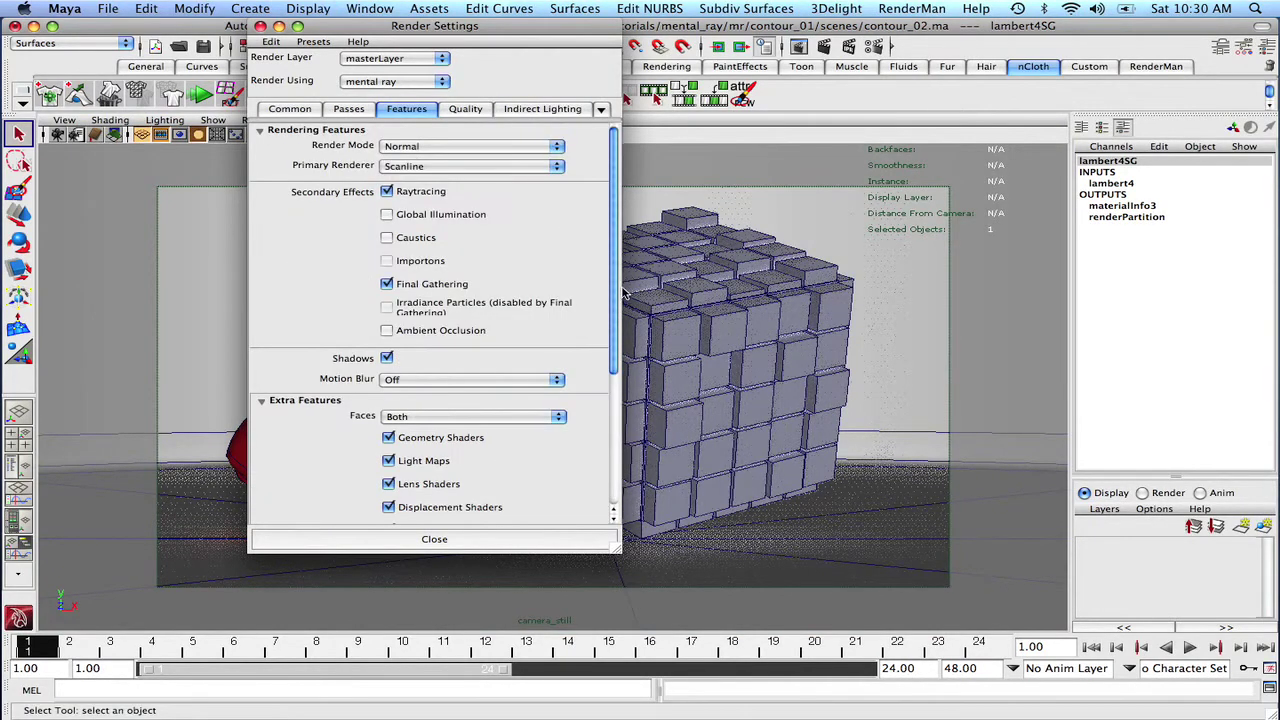
pyautogui.scroll(-1, 613, 320)
pyautogui.scroll(-4, 613, 320)
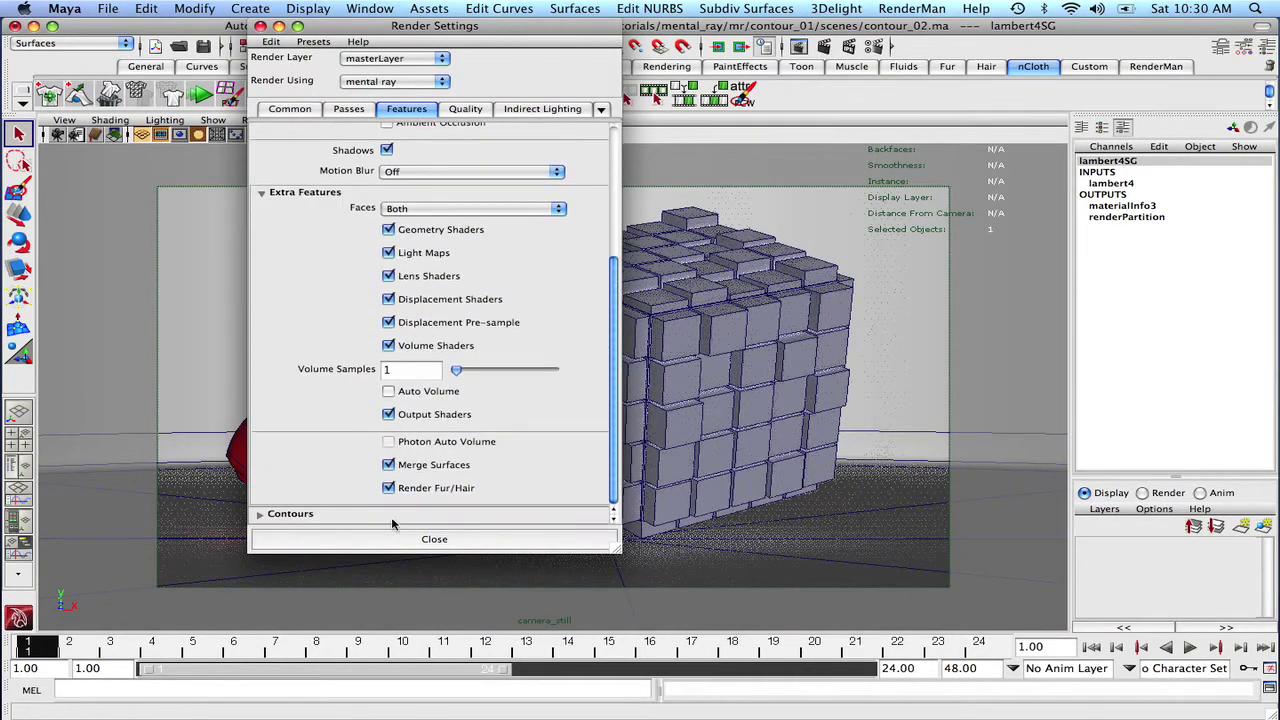
pyautogui.click(259, 516)
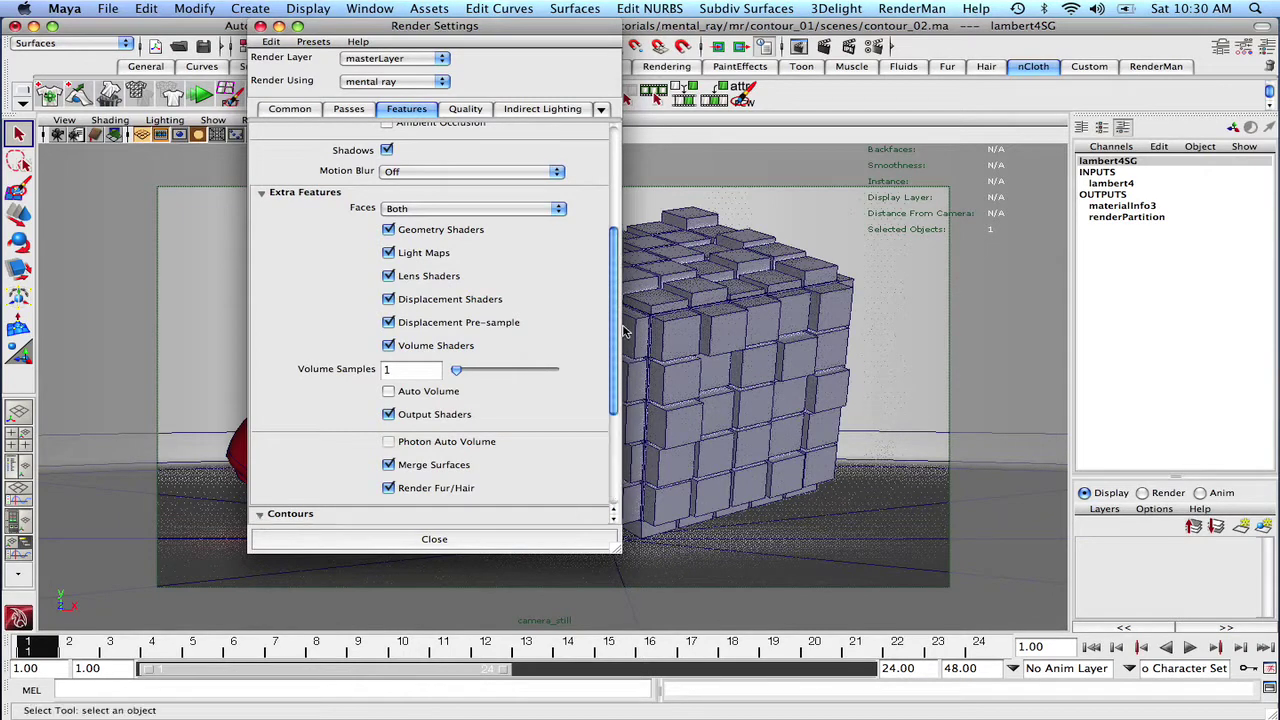
pyautogui.scroll(-5, 474, 354)
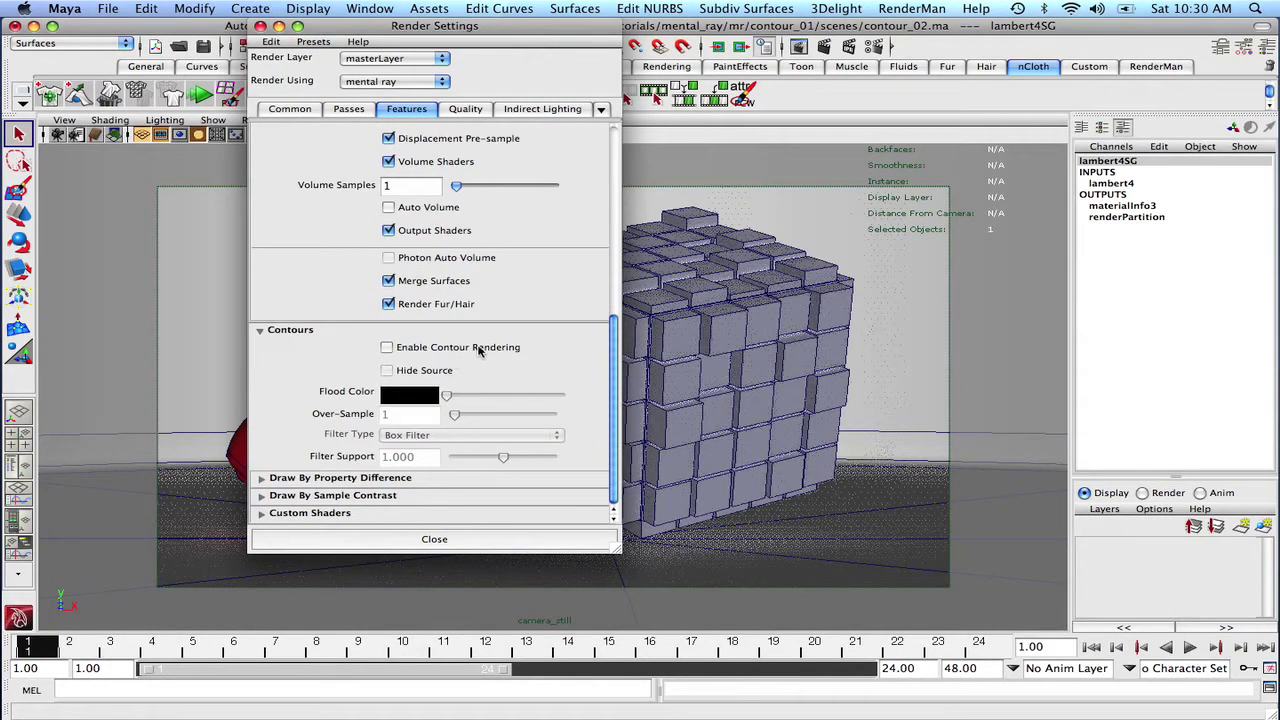
pyautogui.click(478, 349)
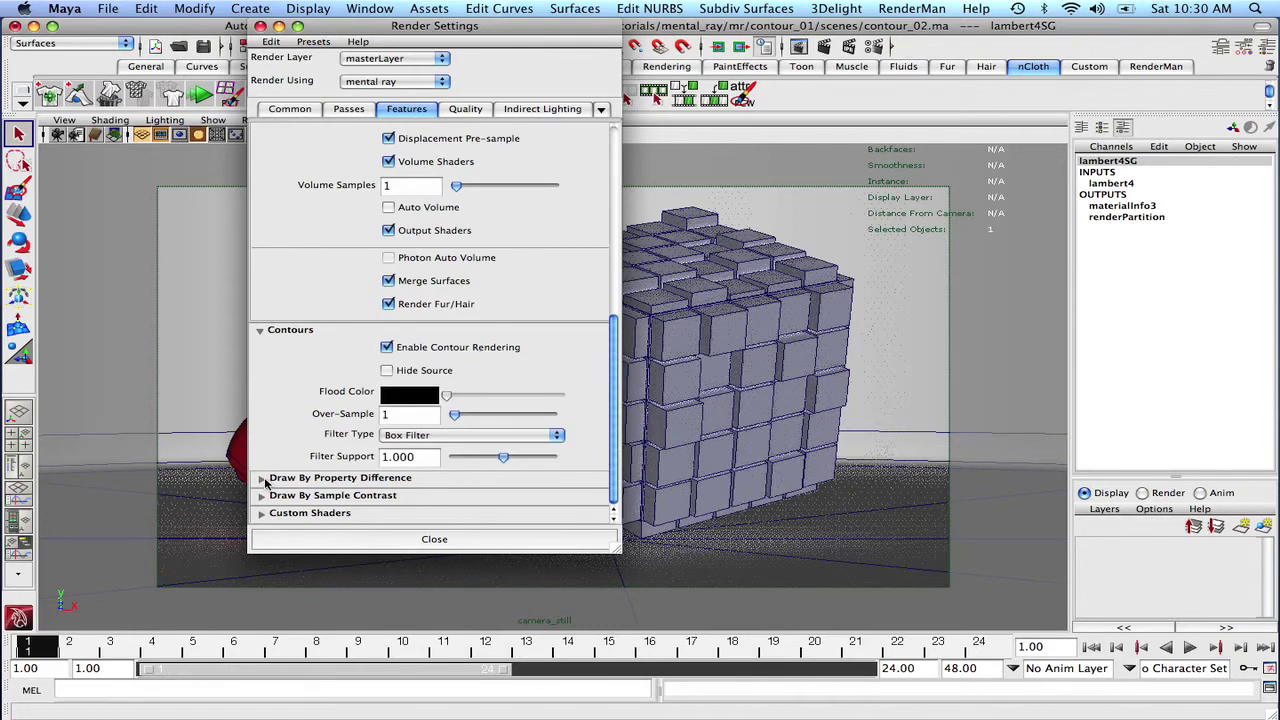
# Draw contours around coplanar faces under Draw By Property Difference, then close Render Settings.
pyautogui.click(458, 482)
pyautogui.scroll(-2, 618, 408)
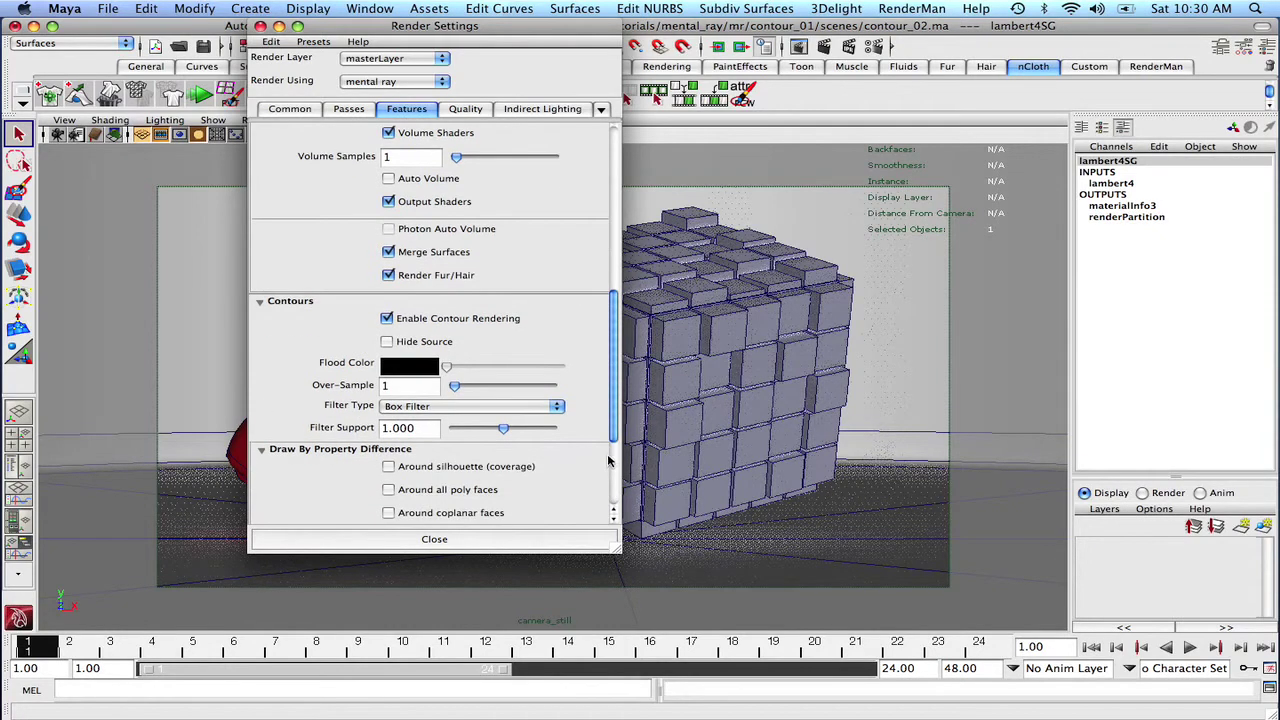
pyautogui.click(388, 513)
pyautogui.scroll(-5, 615, 415)
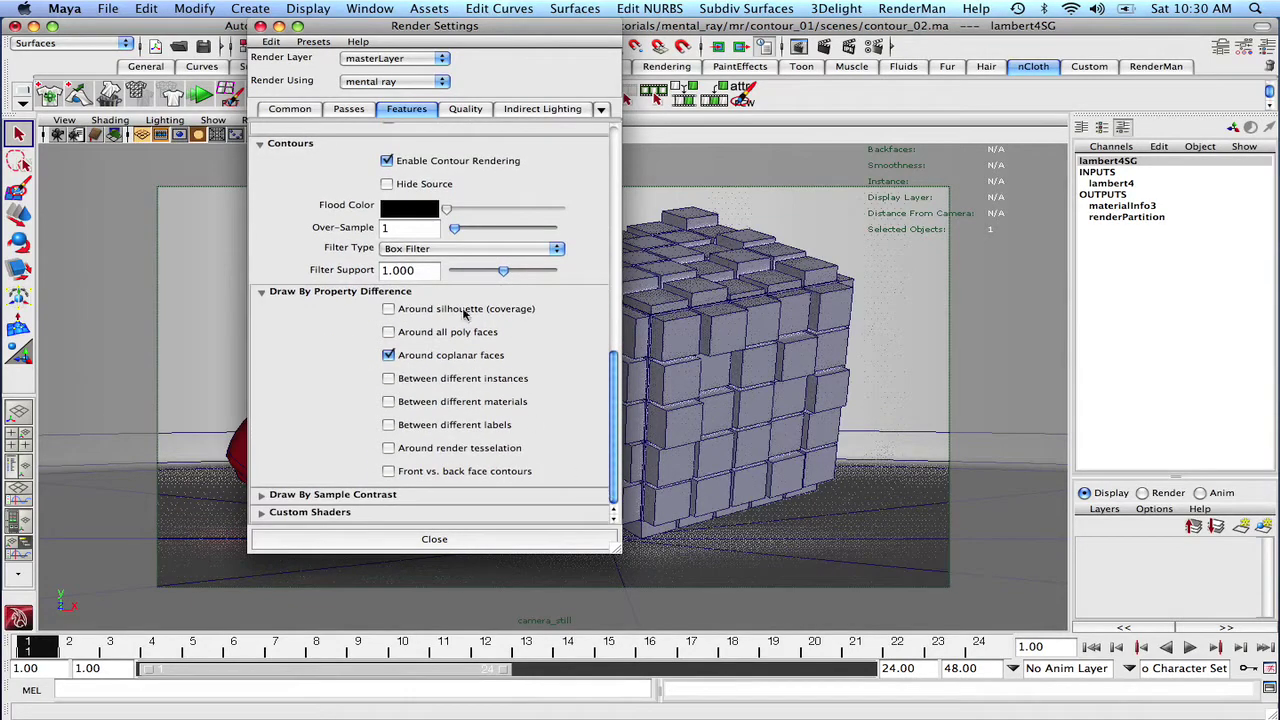
pyautogui.click(260, 26)
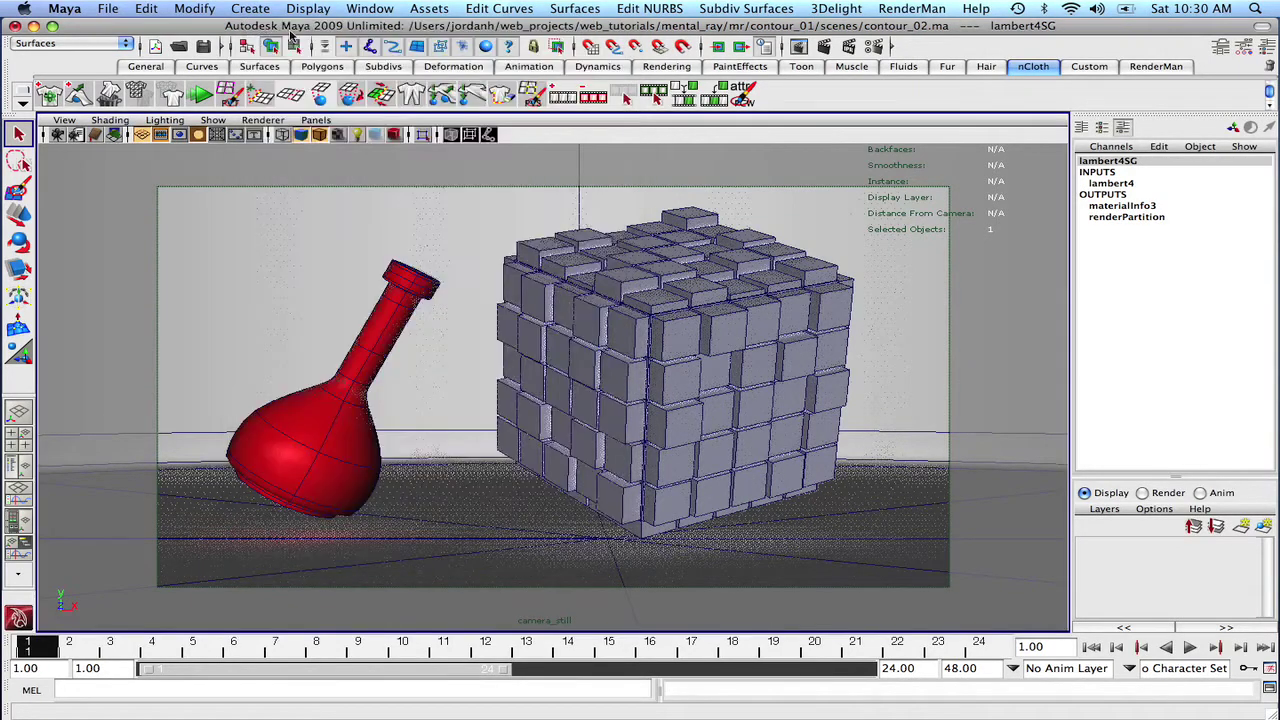
# Redo the previous mental ray render of camera_still in Render View.
pyautogui.click(785, 47)
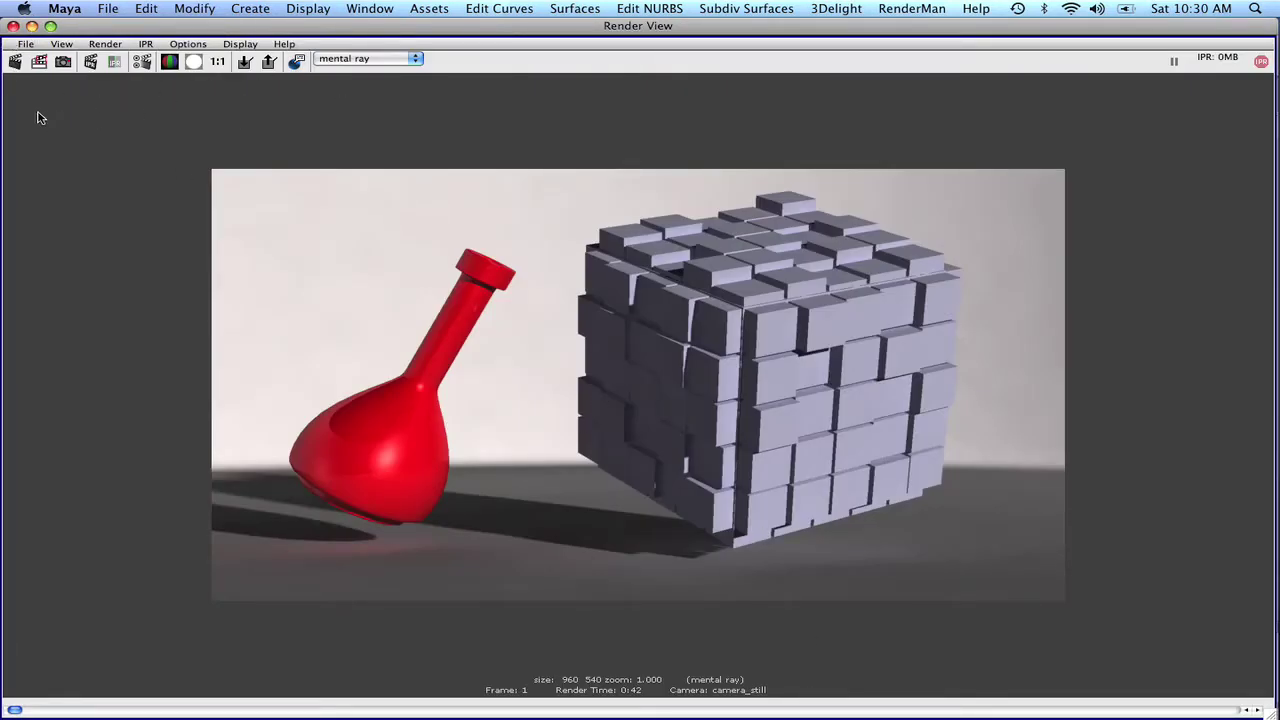
pyautogui.click(16, 63)
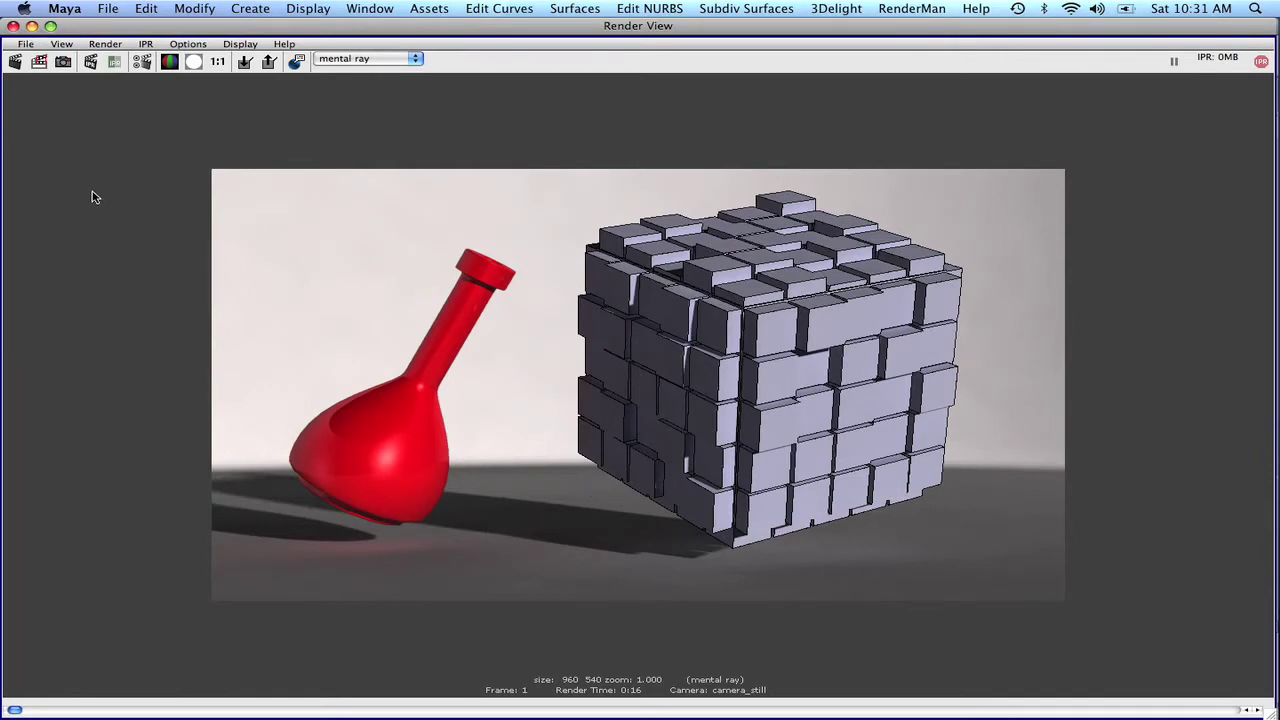
# Set the mental ray Contours Over-Sample value to 24 in Render Settings.
pyautogui.click(32, 26)
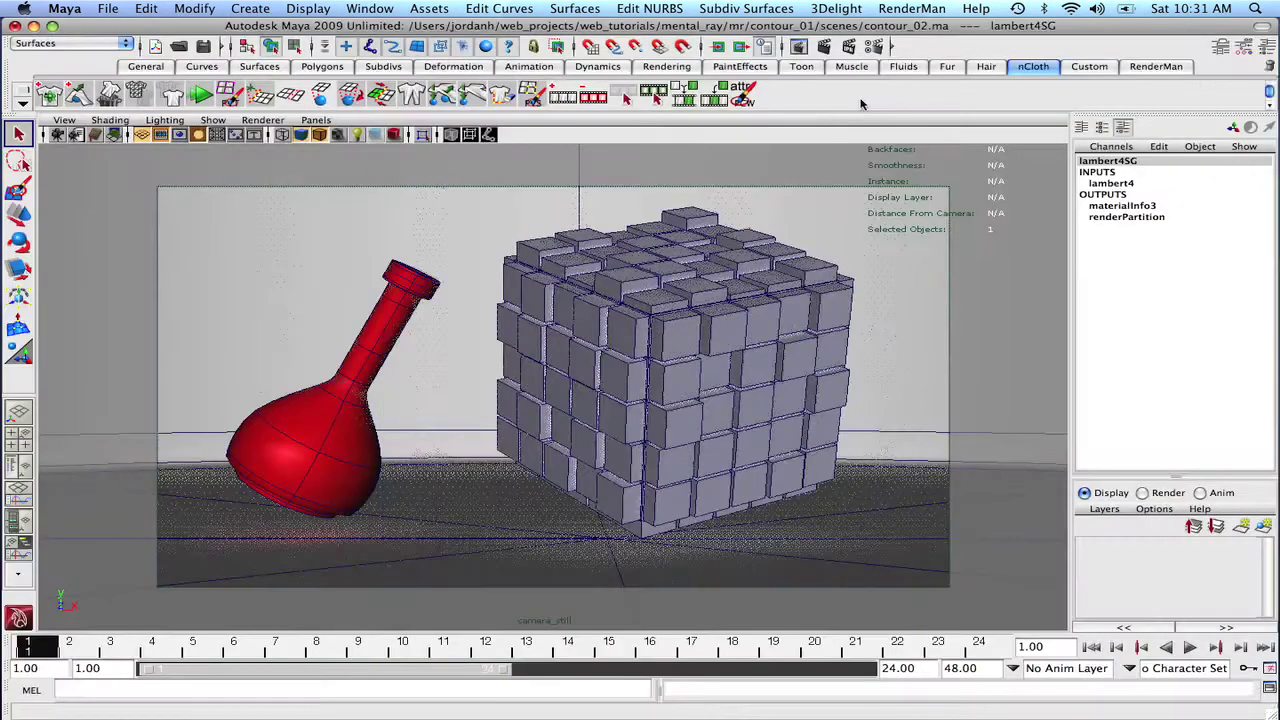
pyautogui.click(864, 50)
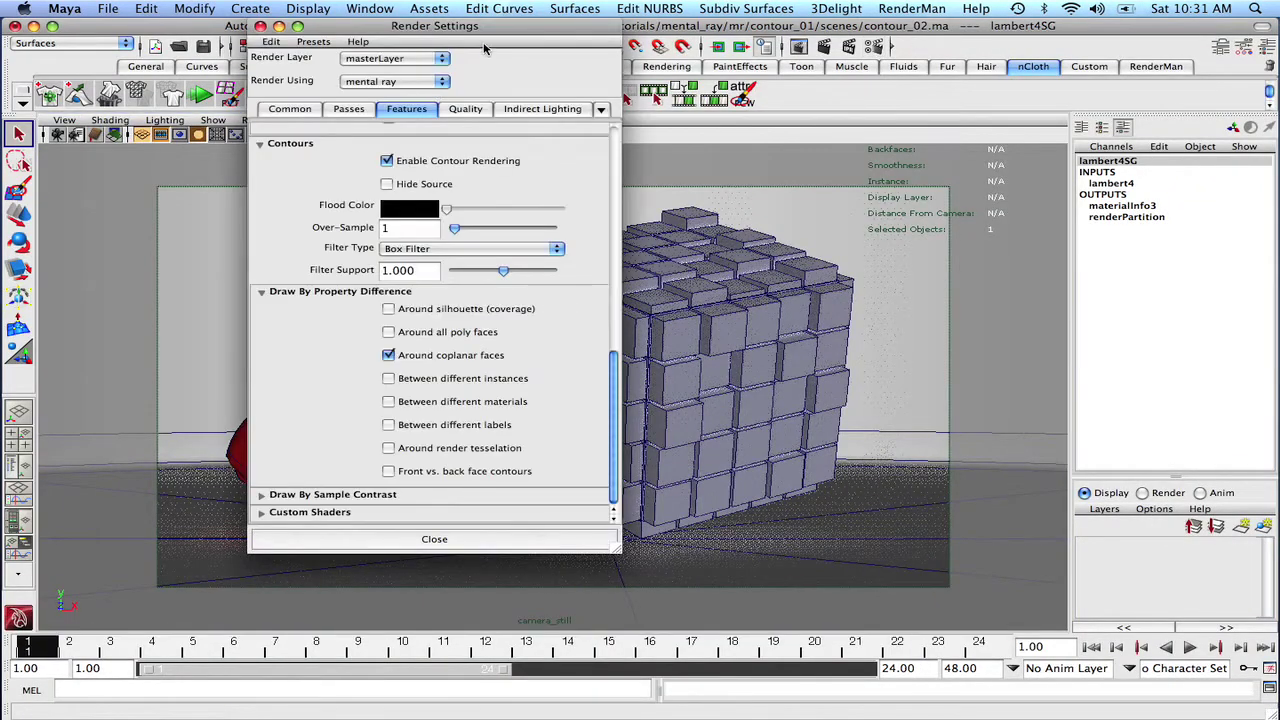
pyautogui.moveTo(508, 28); pyautogui.dragTo(420, 34)
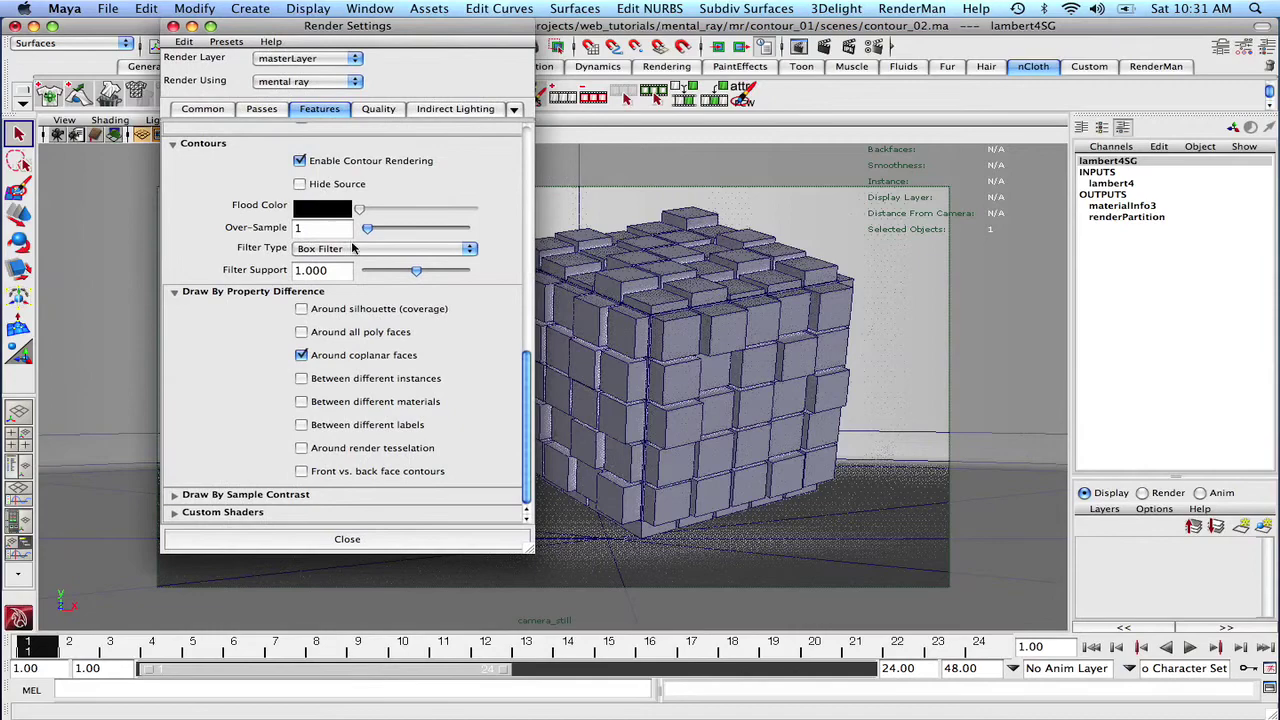
pyautogui.click(312, 228)
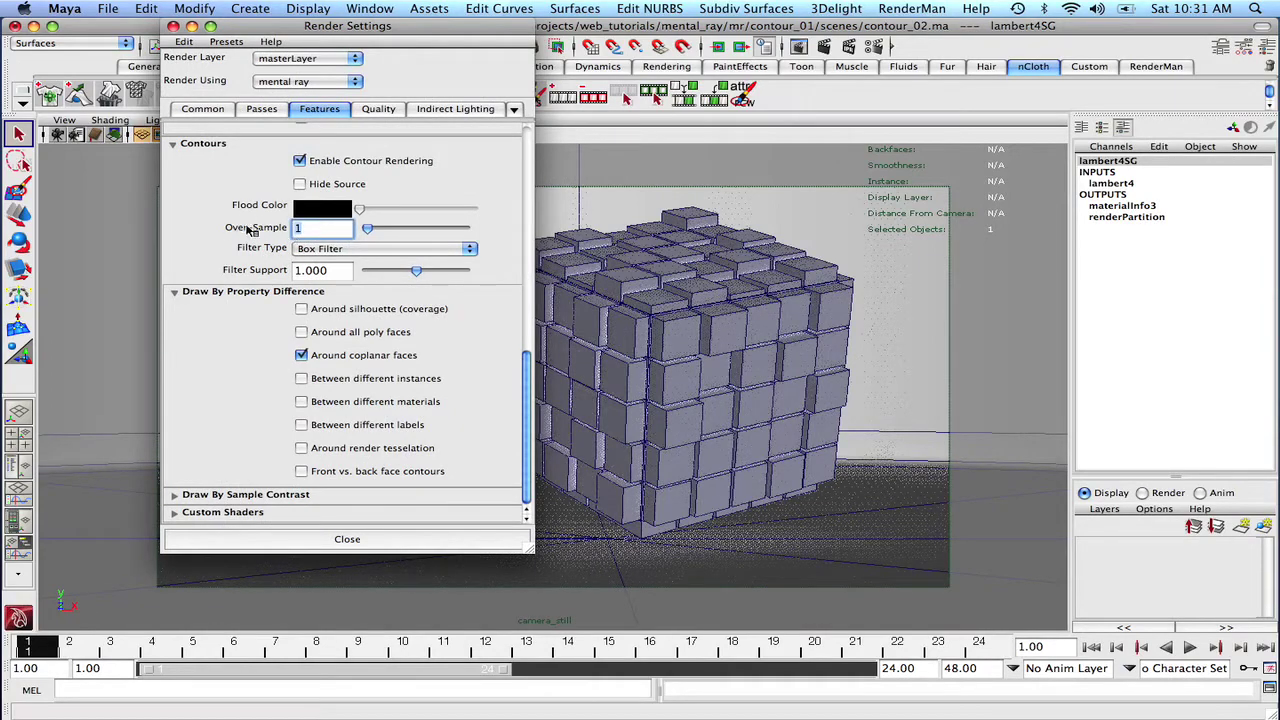
pyautogui.moveTo(295, 33); pyautogui.dragTo(172, 130)
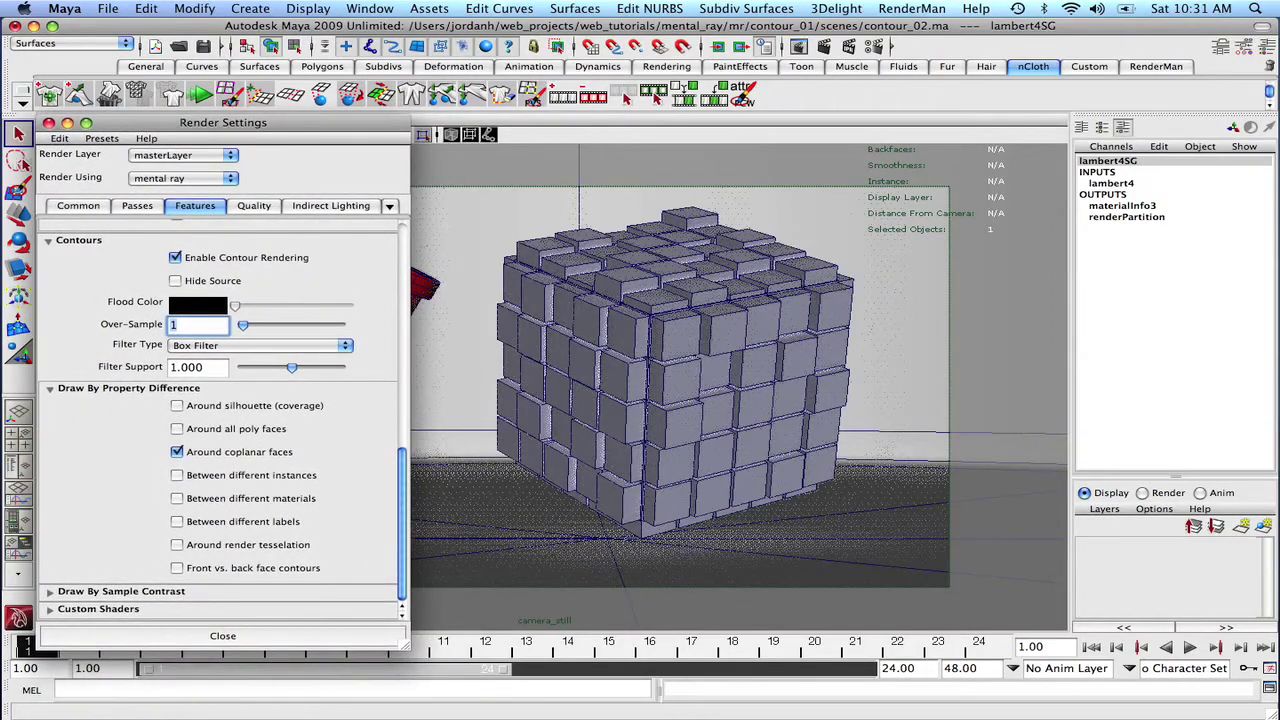
pyautogui.click(1078, 483)
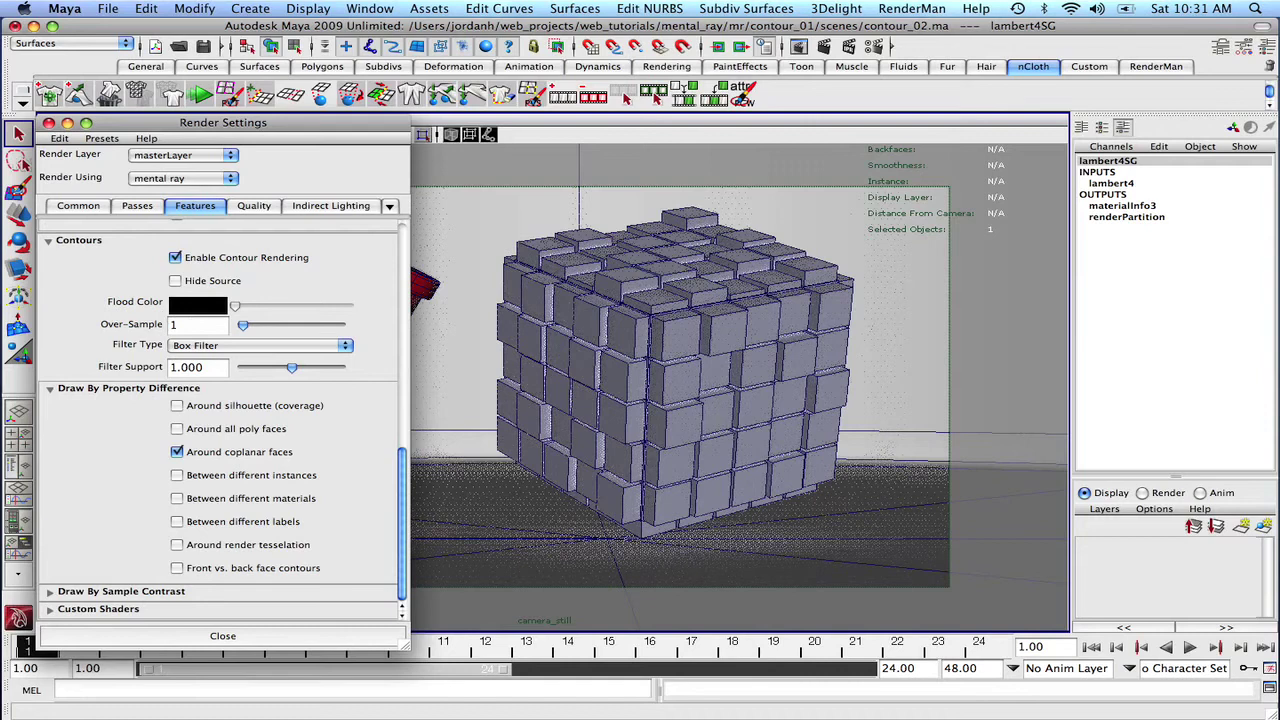
pyautogui.click(330, 485)
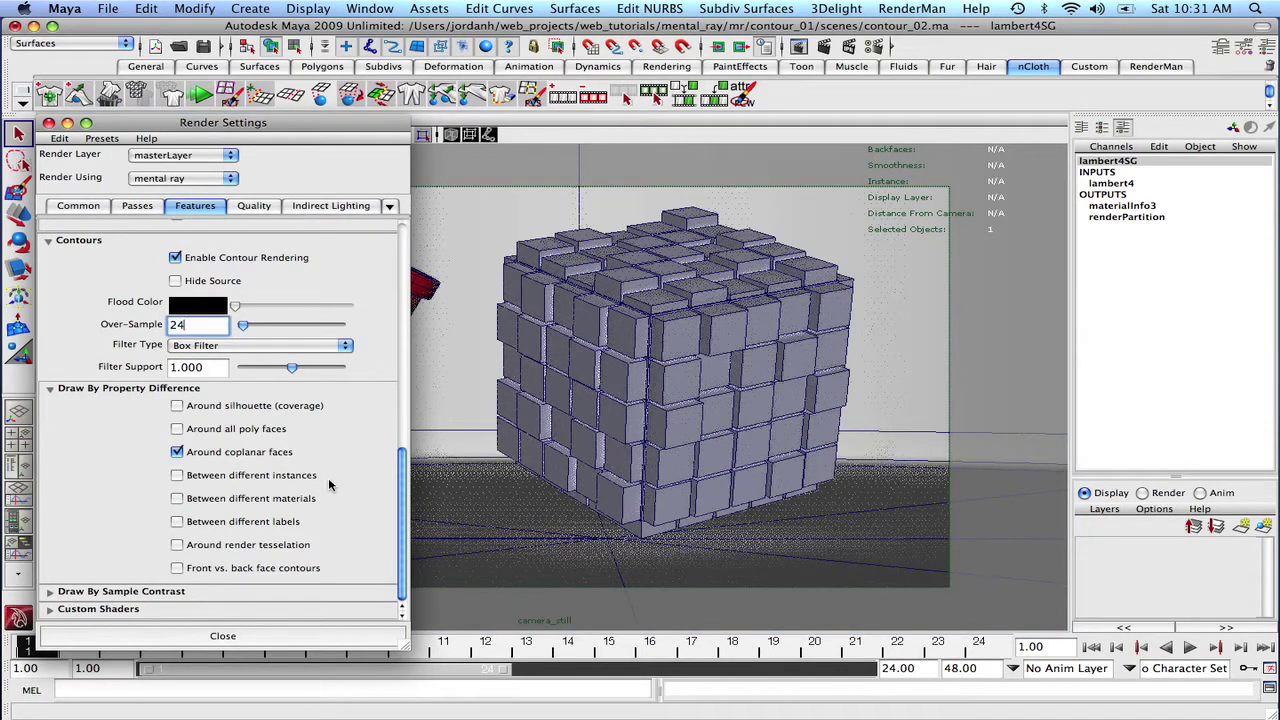
pyautogui.press('Tab')
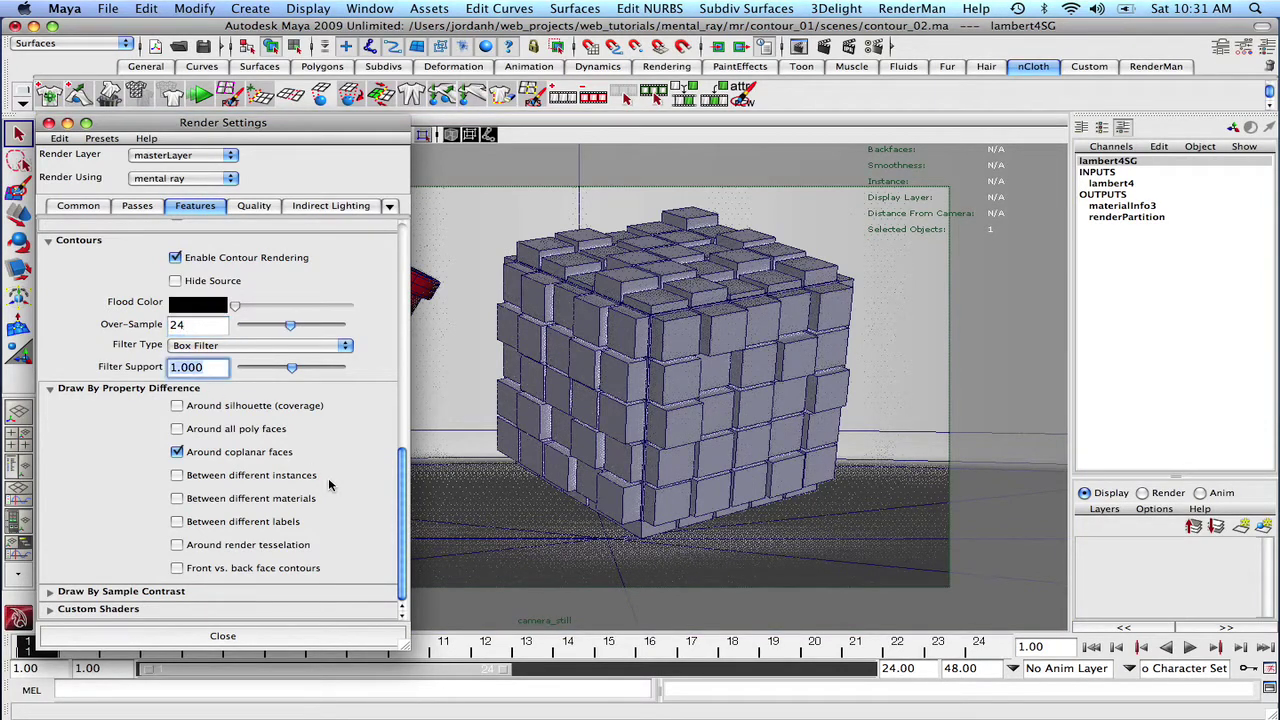
pyautogui.click(48, 123)
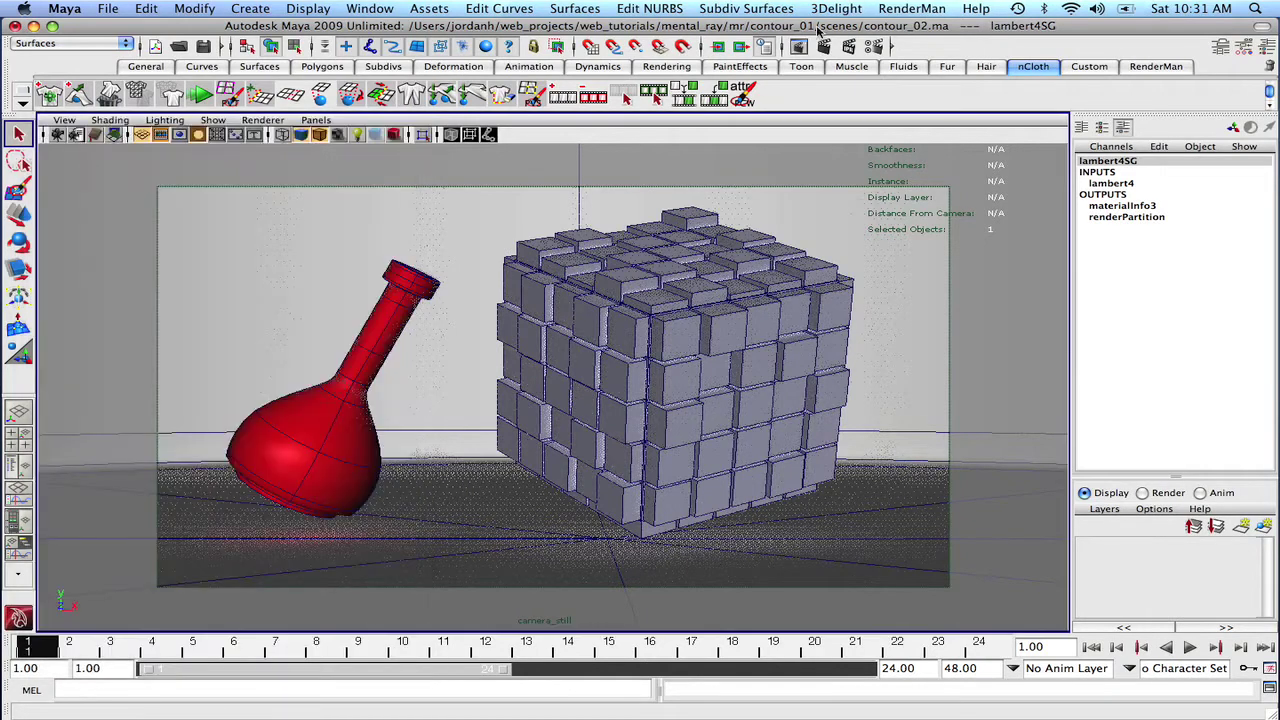
# Render only a marked region around the block cube in Render View.
pyautogui.click(798, 47)
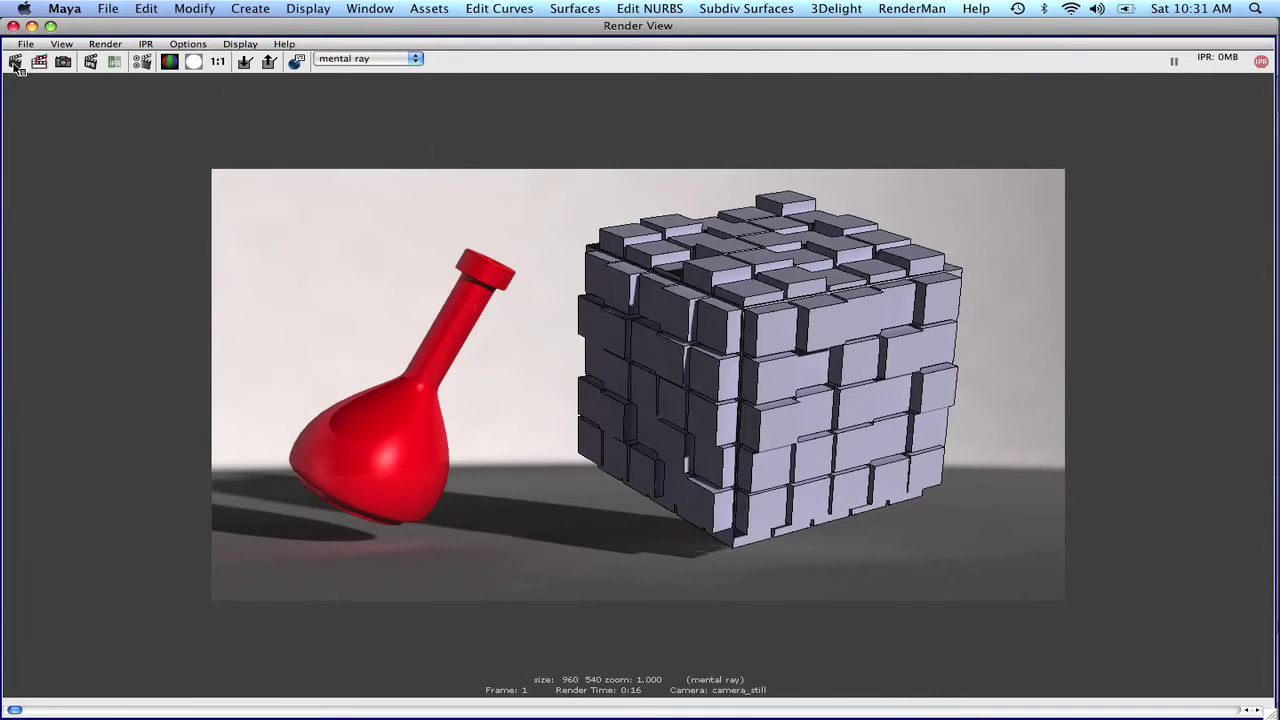
pyautogui.moveTo(557, 147); pyautogui.dragTo(998, 579)
pyautogui.moveTo(665, 358); pyautogui.dragTo(815, 400, button='right')
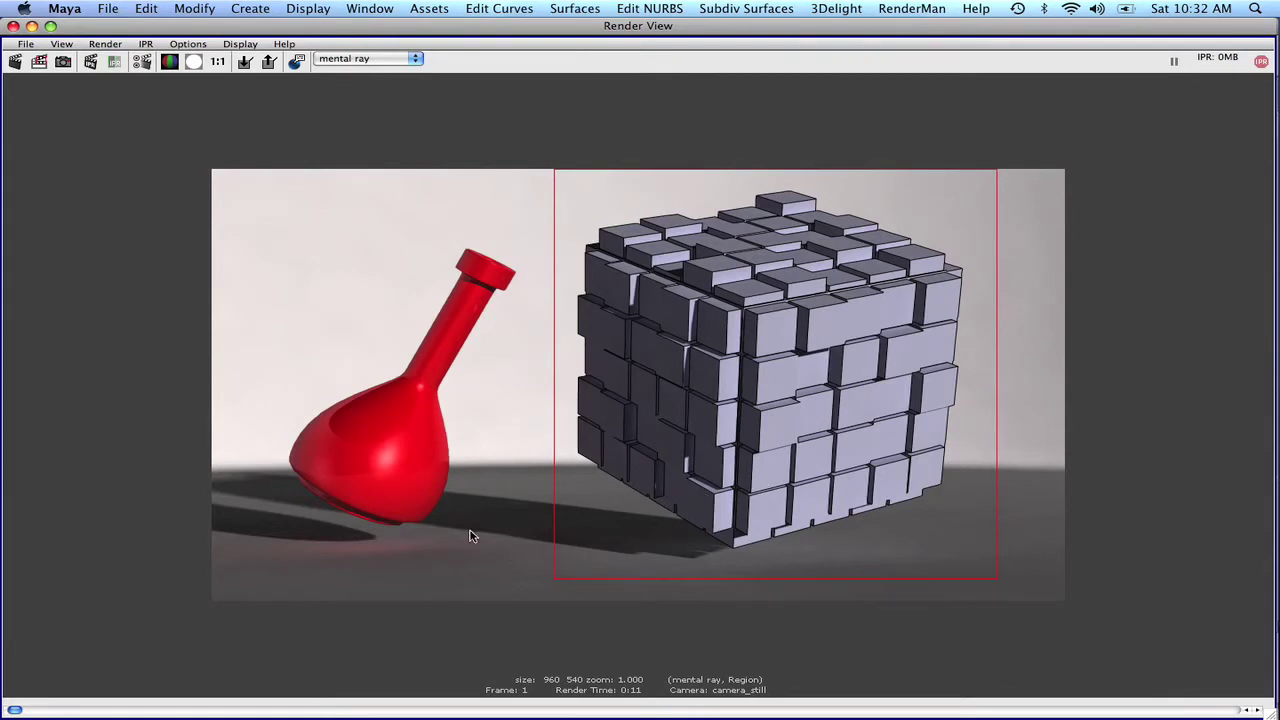
# Select the red vase and open phong1's lambert3SG shading group attributes in Hypershade.
pyautogui.click(32, 28)
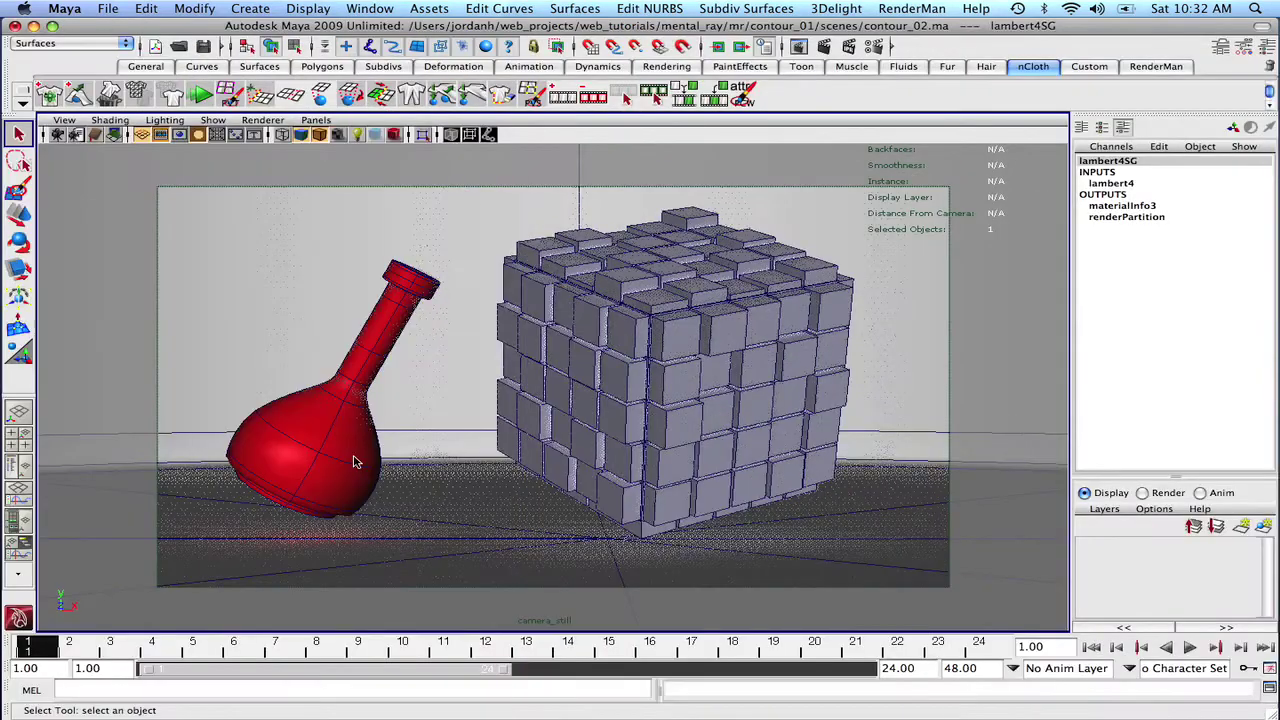
pyautogui.click(320, 456)
pyautogui.click(20, 443)
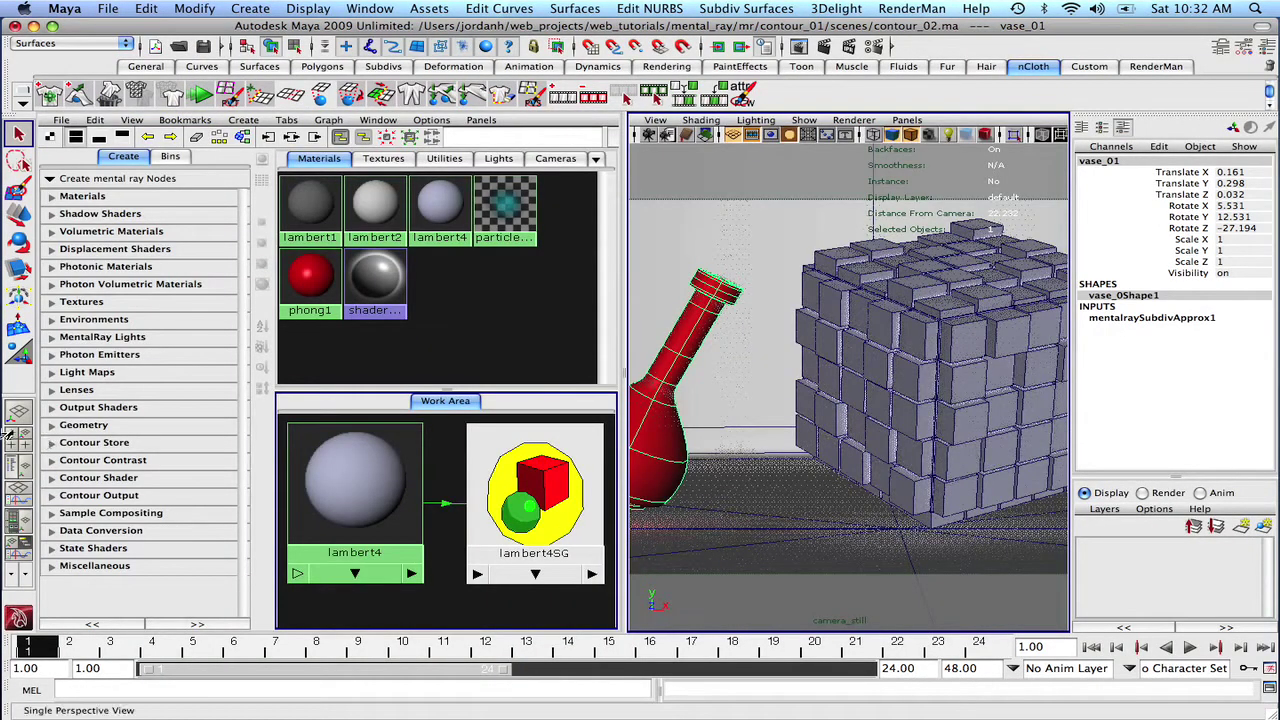
pyautogui.click(328, 263)
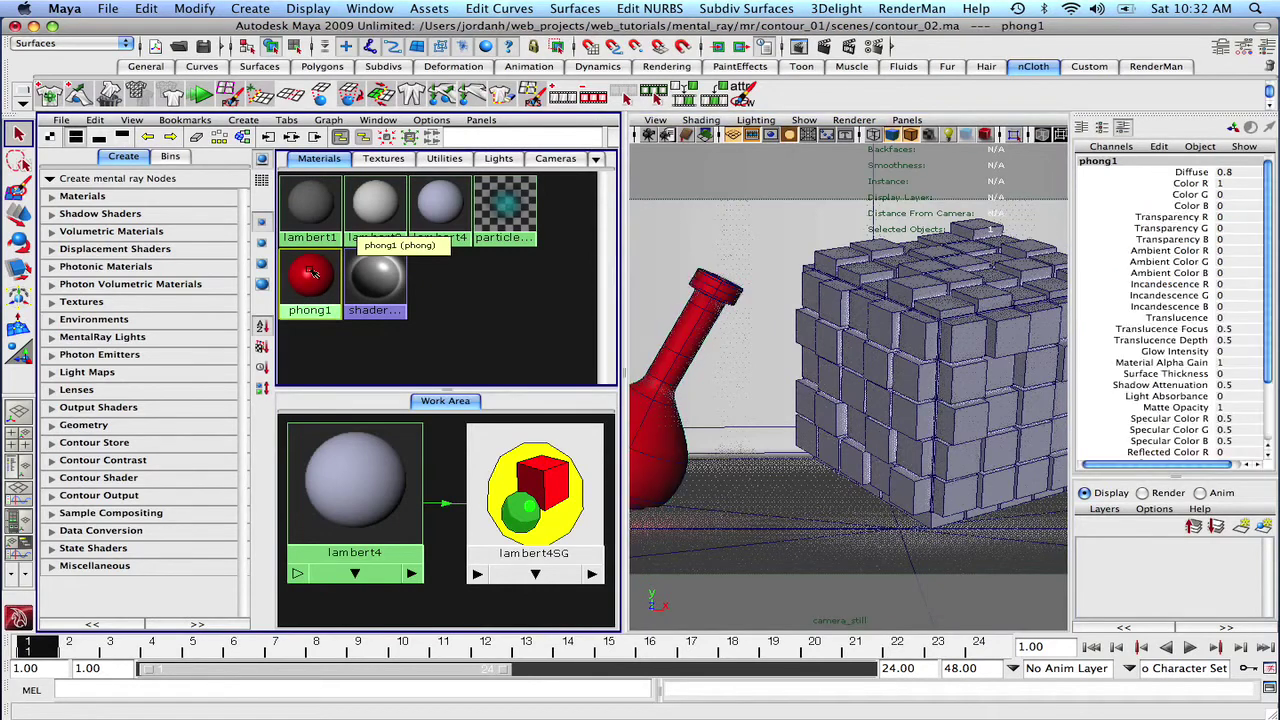
pyautogui.click(262, 367)
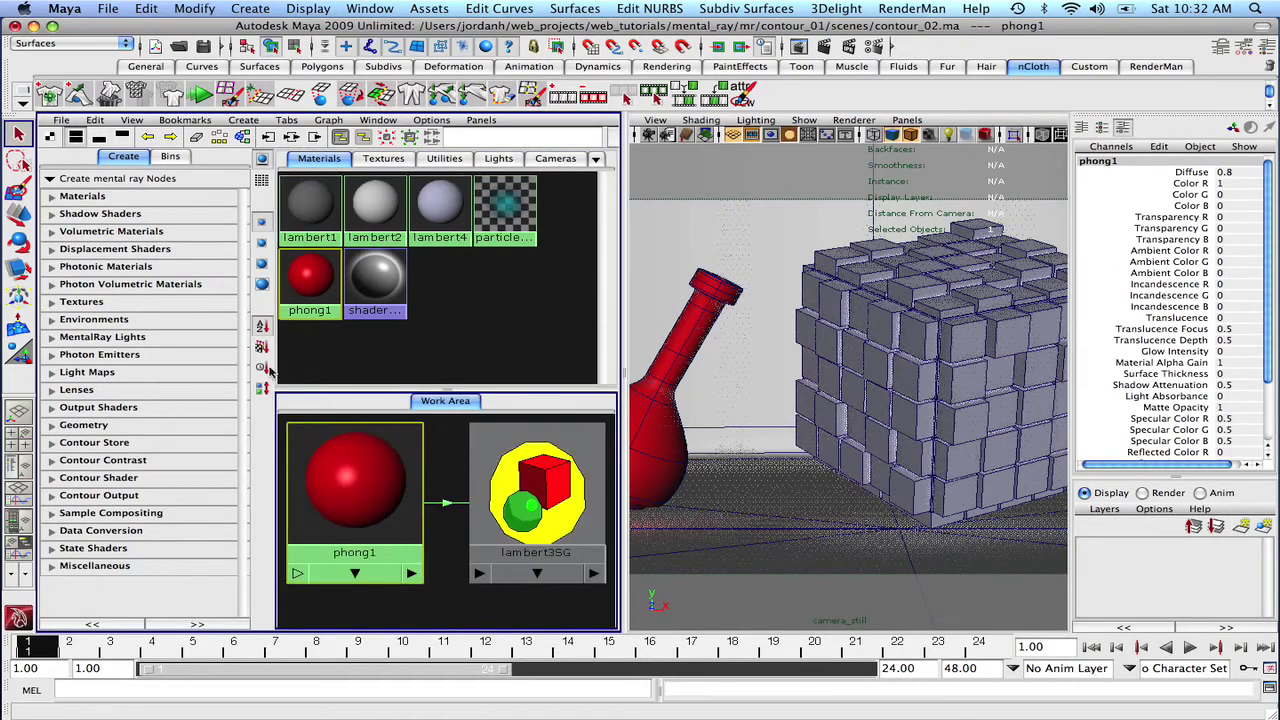
pyautogui.doubleClick(543, 538)
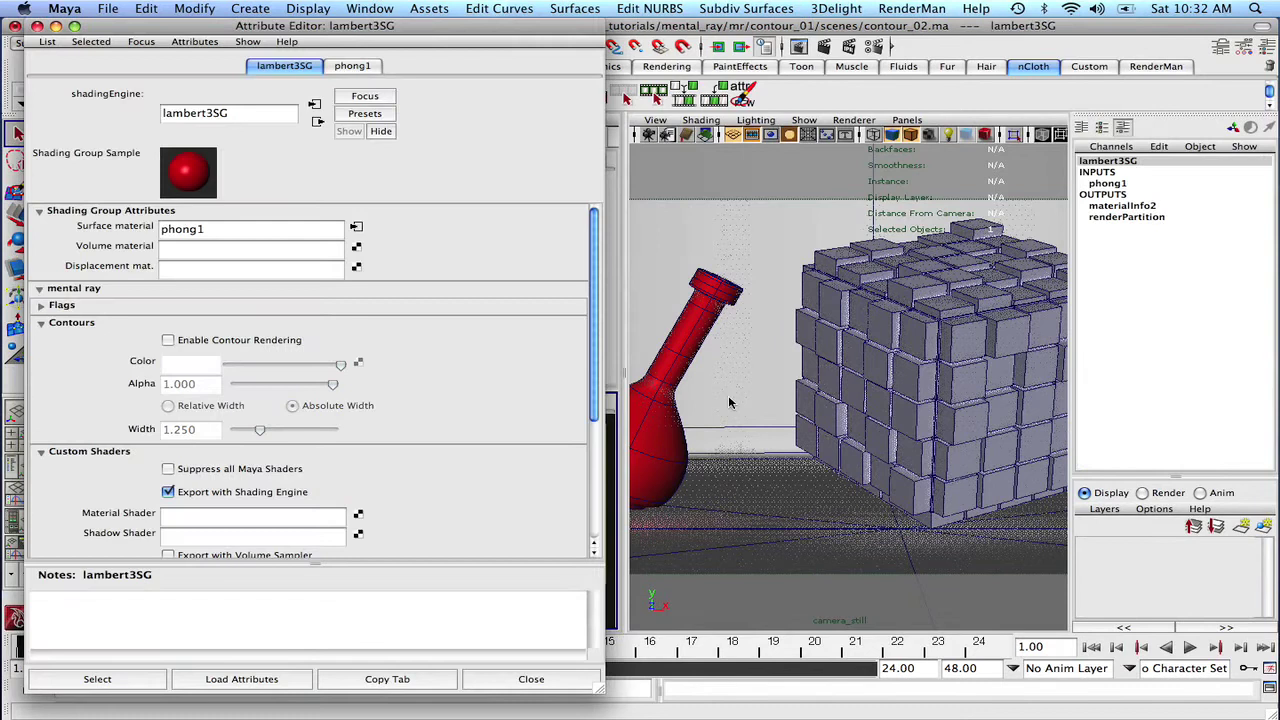
# Enable contour rendering on lambert3SG with black colour and width 1.
pyautogui.click(242, 341)
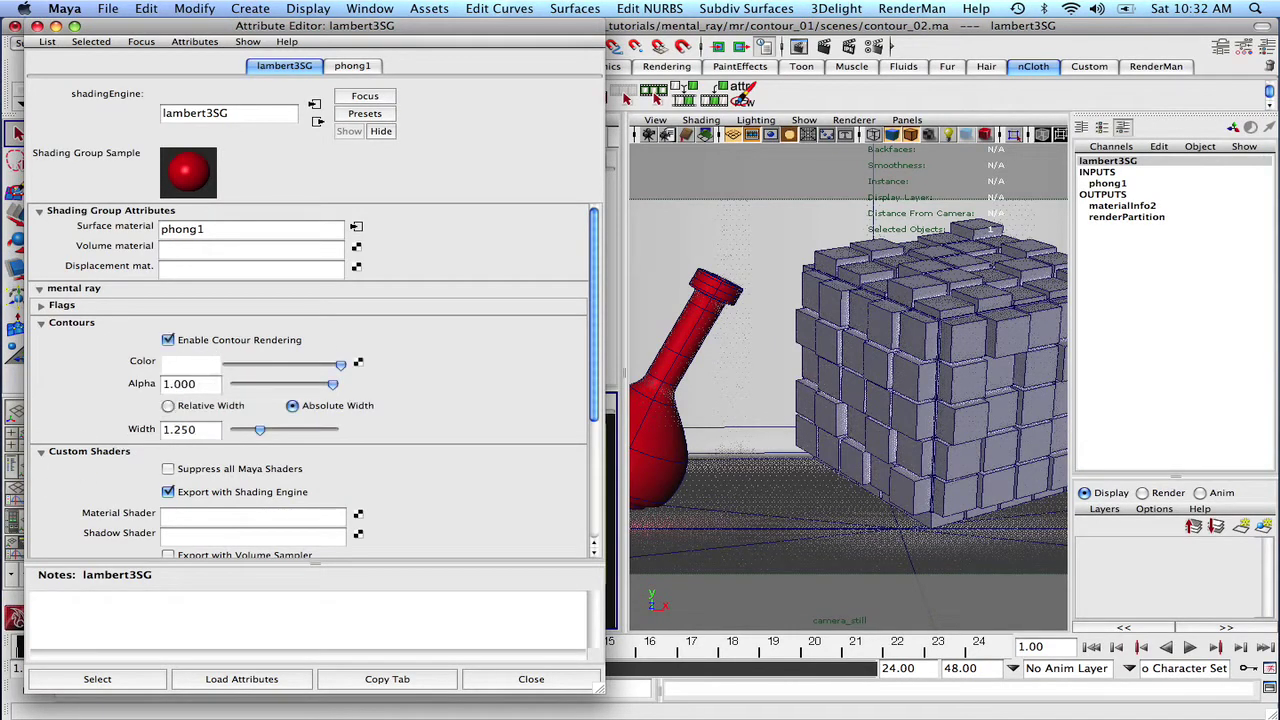
pyautogui.moveTo(338, 366); pyautogui.dragTo(228, 366)
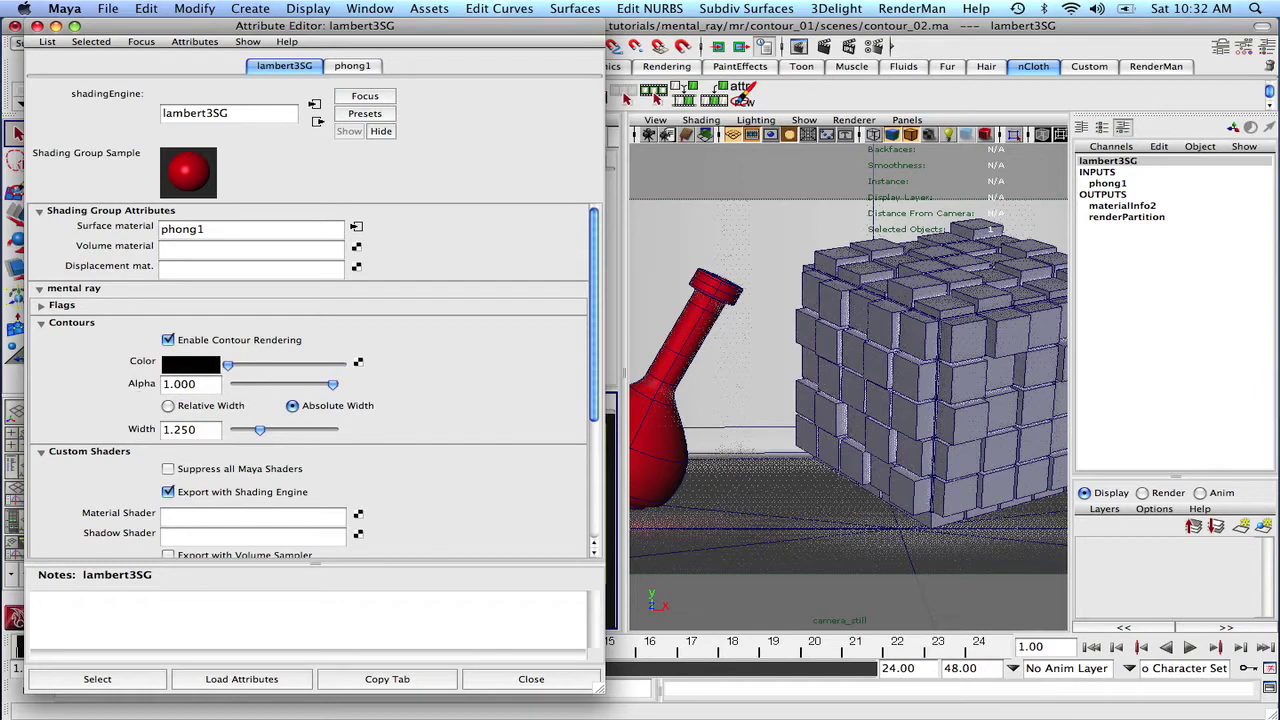
pyautogui.doubleClick(185, 429)
pyautogui.write('1')
pyautogui.press('Tab')
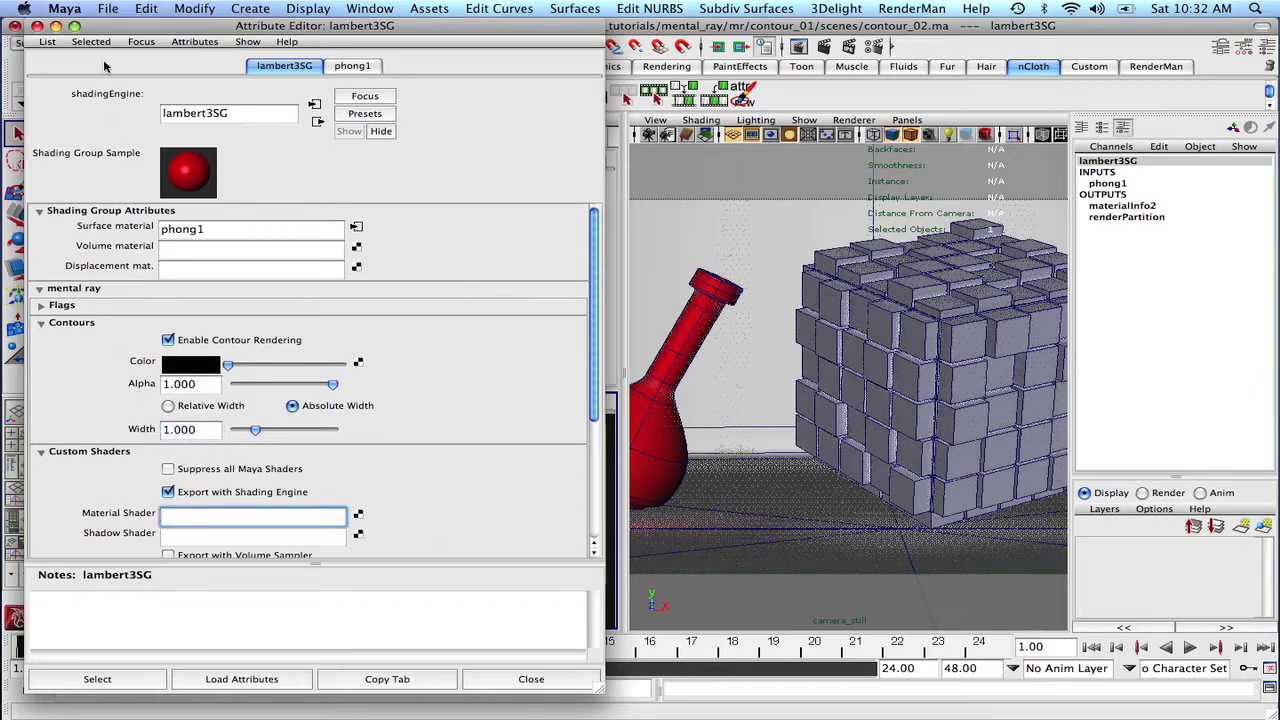
pyautogui.click(37, 26)
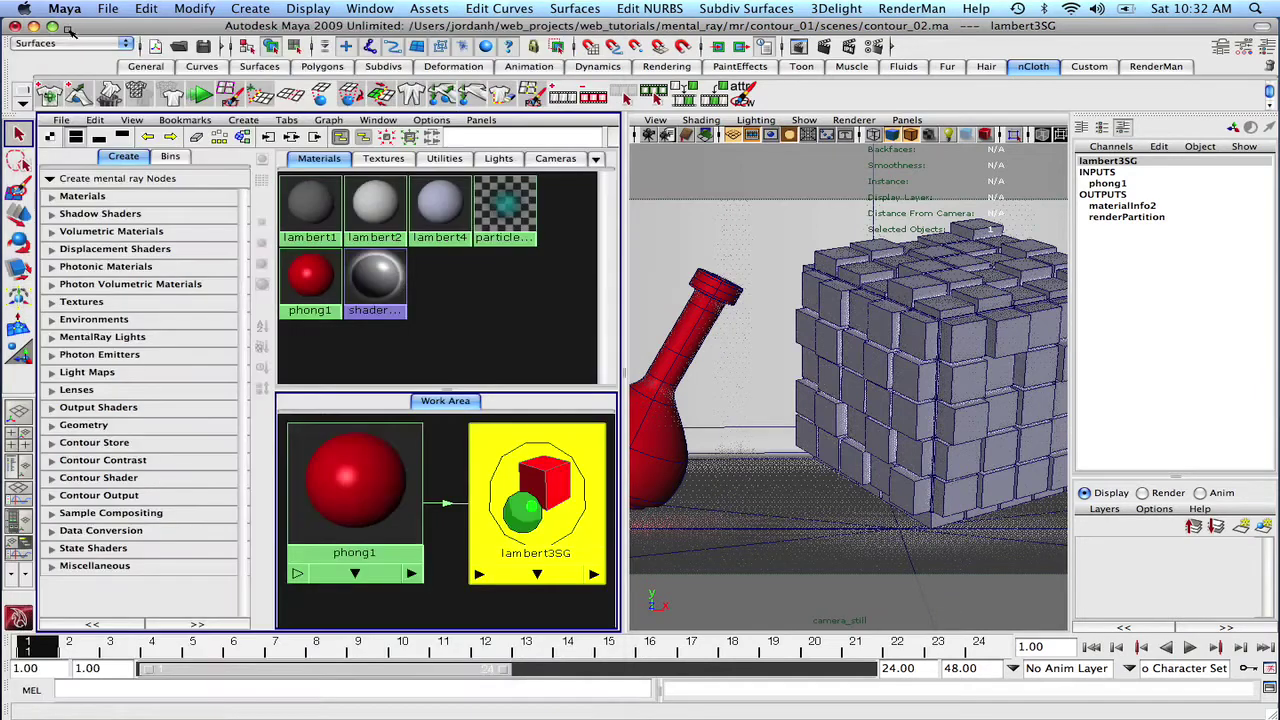
# Clear the old cube region and render a new region around the vase in Render View.
pyautogui.click(798, 48)
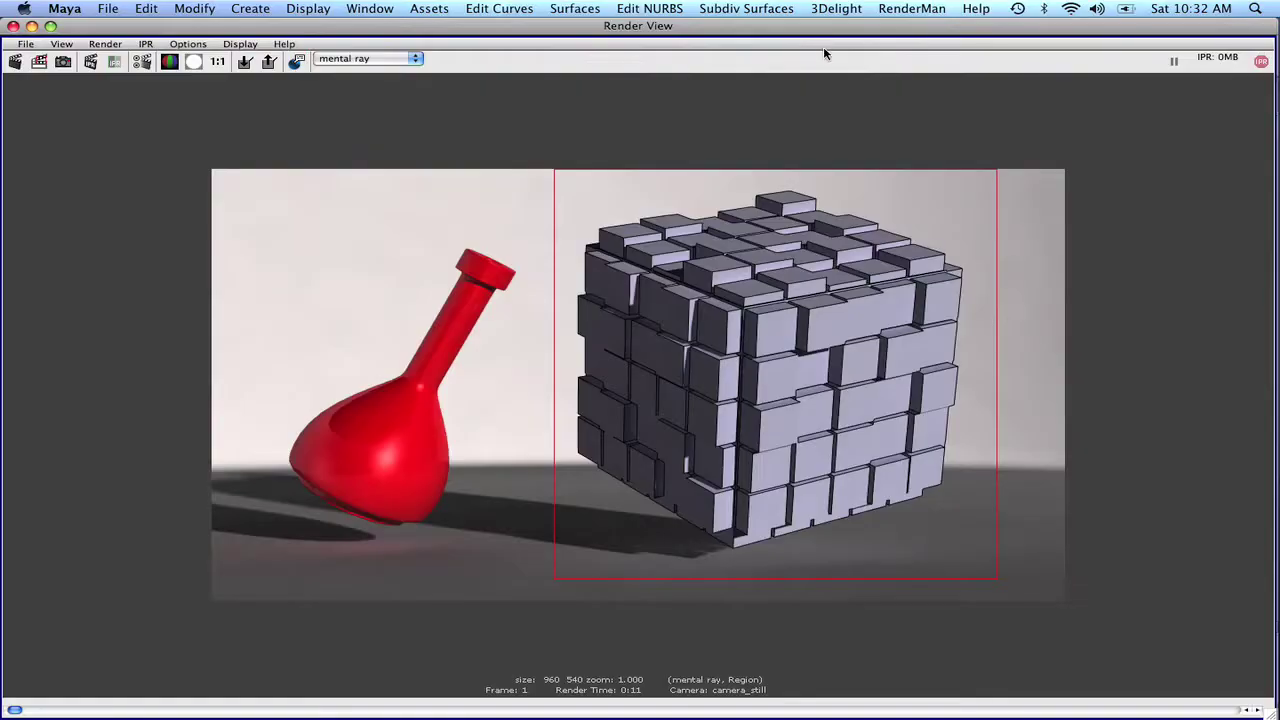
pyautogui.click(74, 168)
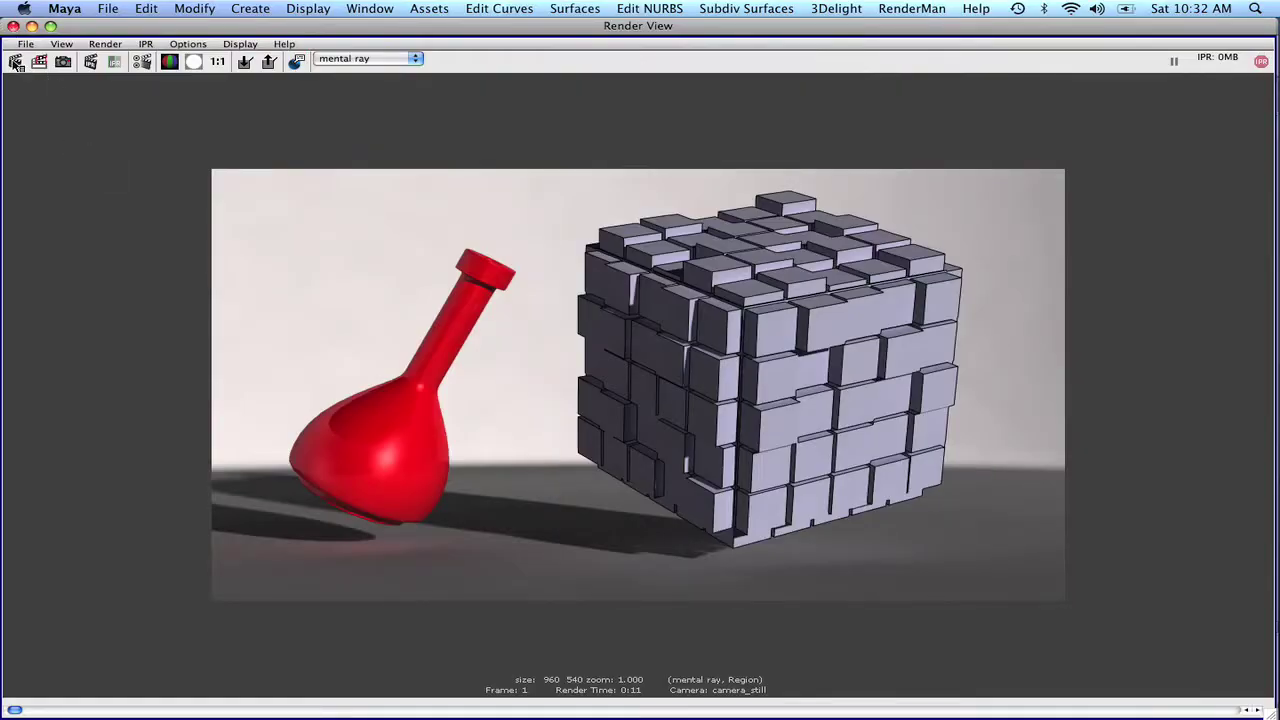
pyautogui.moveTo(257, 215); pyautogui.dragTo(541, 575)
pyautogui.moveTo(366, 325); pyautogui.dragTo(512, 371, button='right')
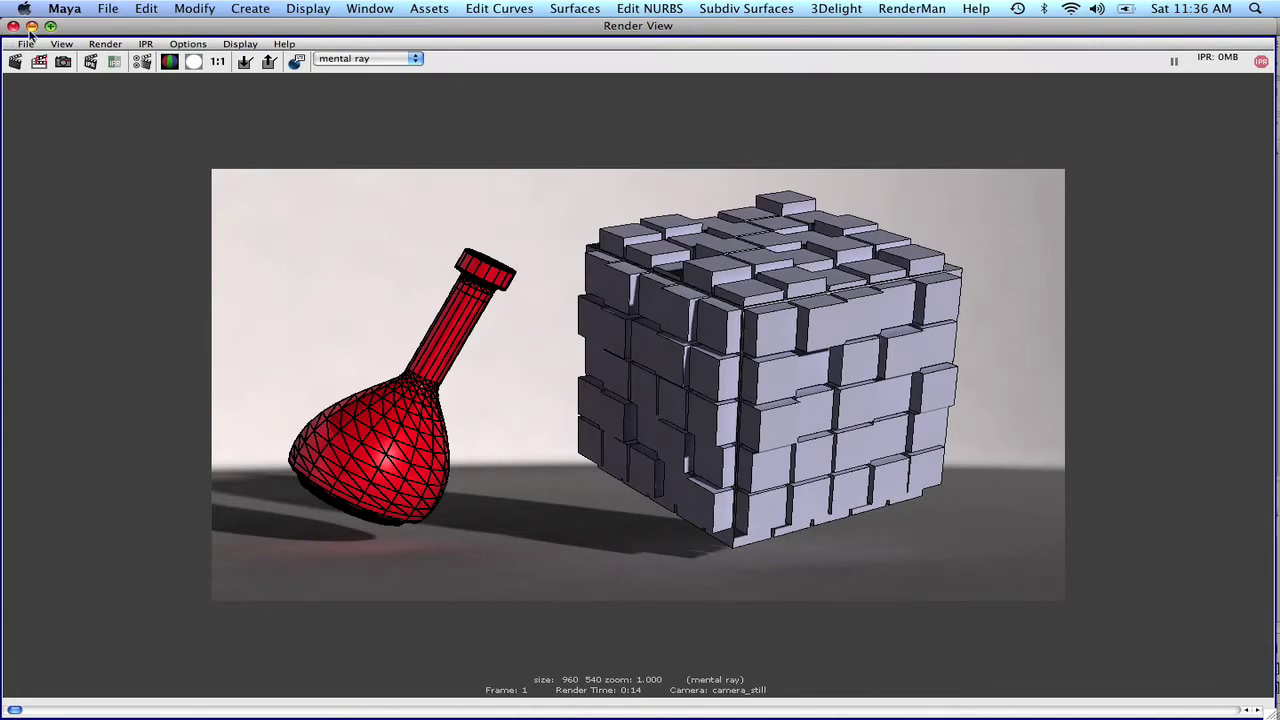
pyautogui.moveTo(76, 28); pyautogui.dragTo(137, 12)
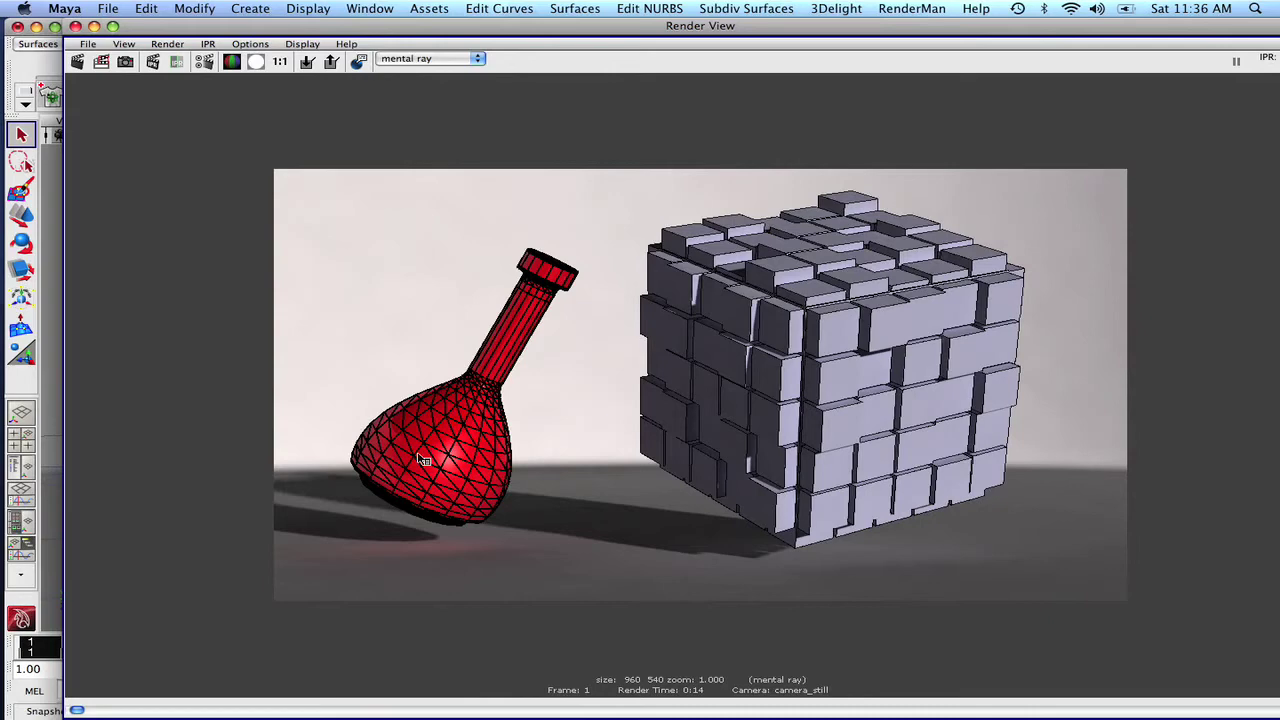
pyautogui.moveTo(180, 32); pyautogui.dragTo(90, 30)
# Minimise Render View and open the mental ray Approximation Editor.
pyautogui.click(53, 26)
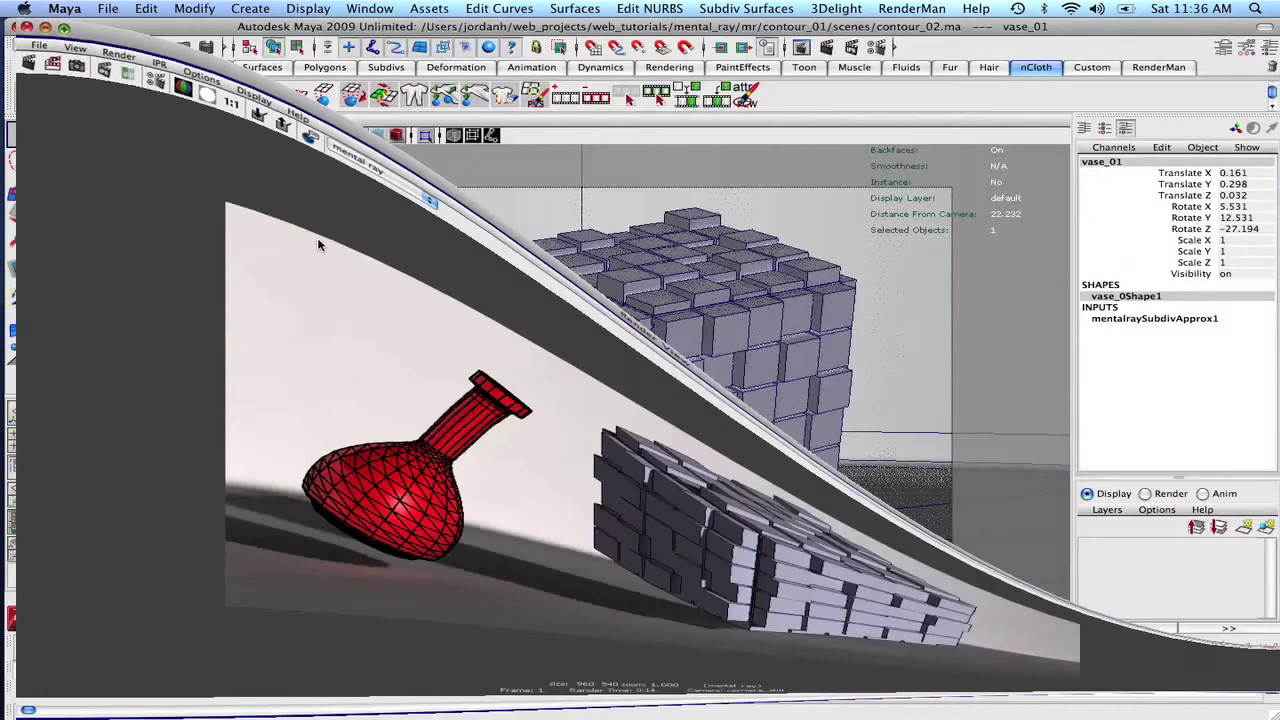
pyautogui.click(308, 8)
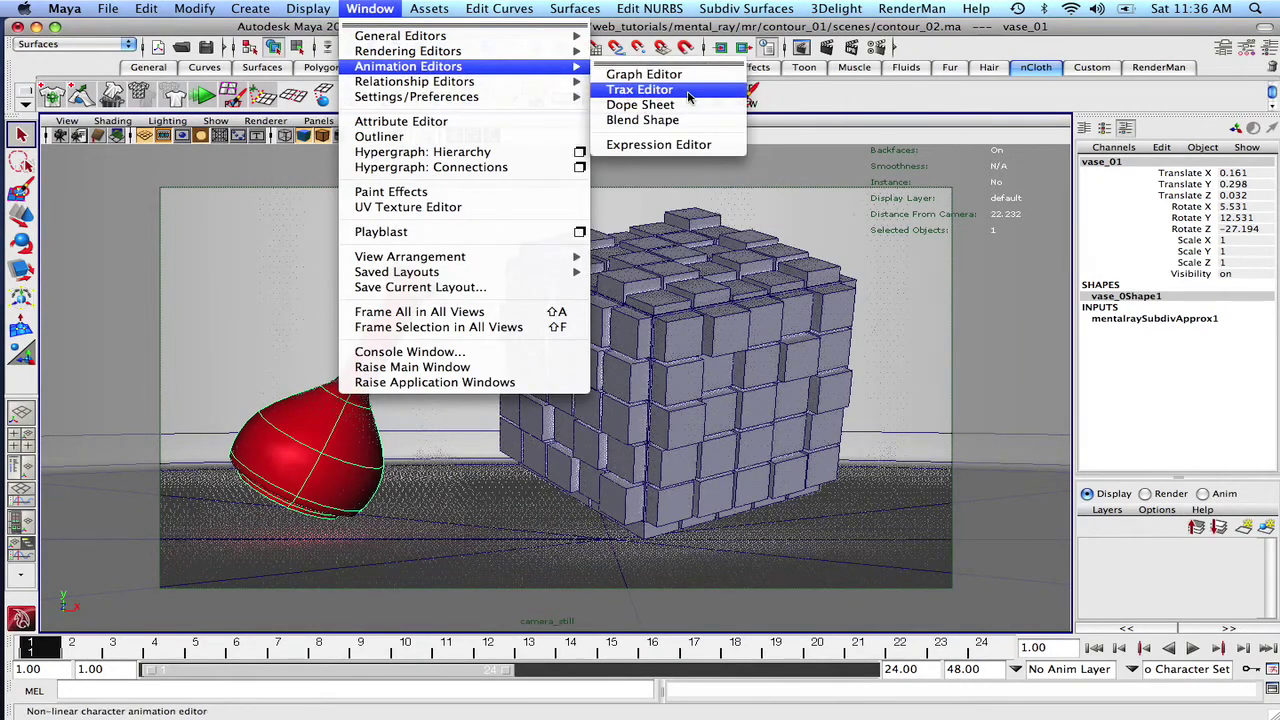
pyautogui.moveTo(405, 52)
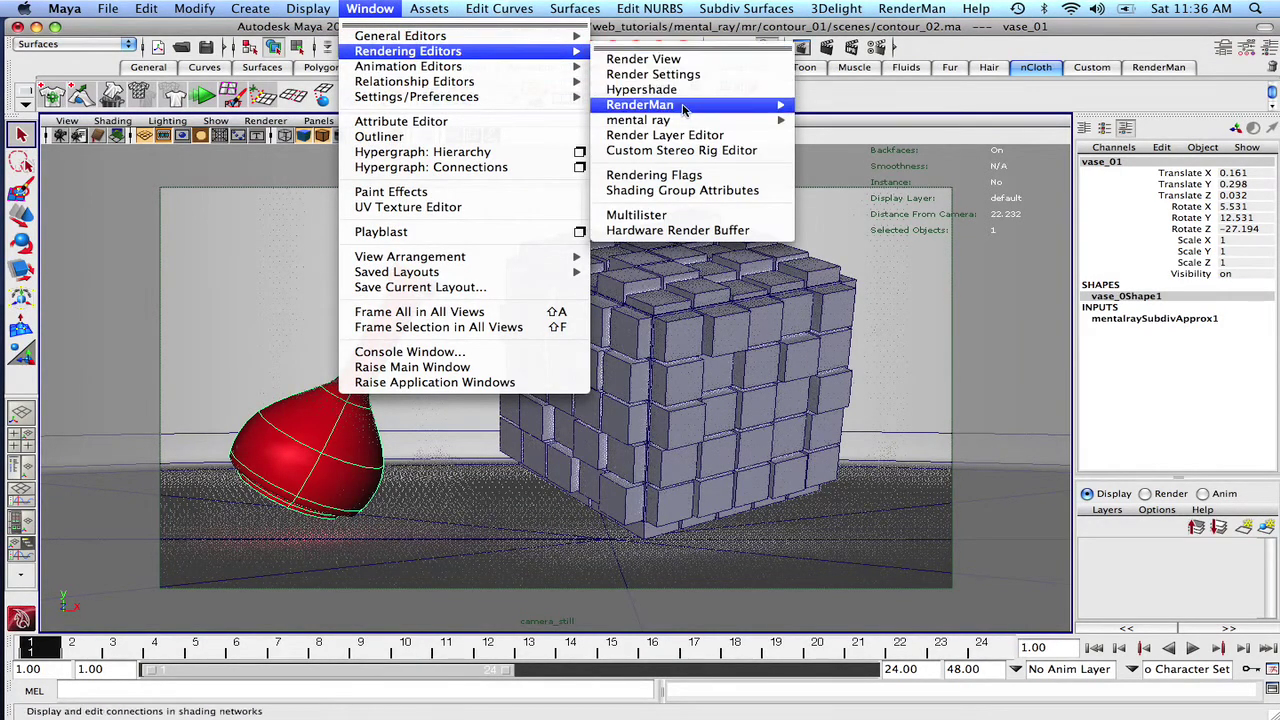
pyautogui.moveTo(690, 121)
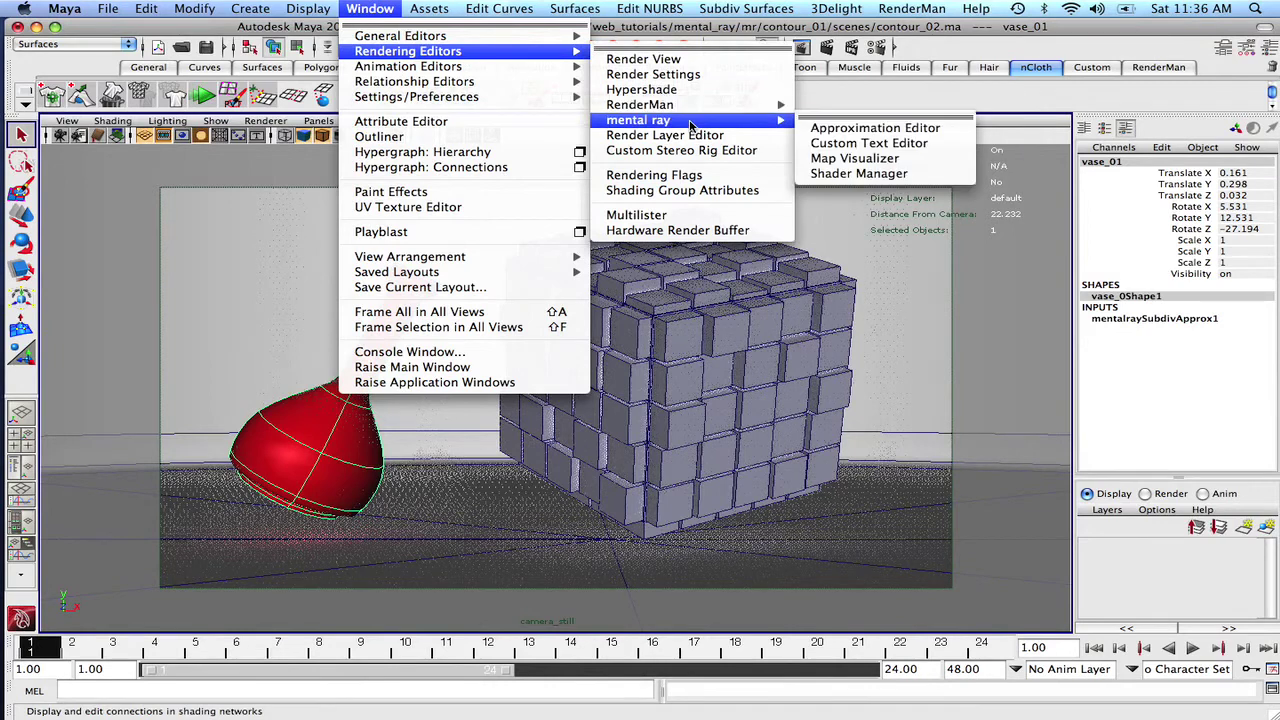
pyautogui.click(882, 130)
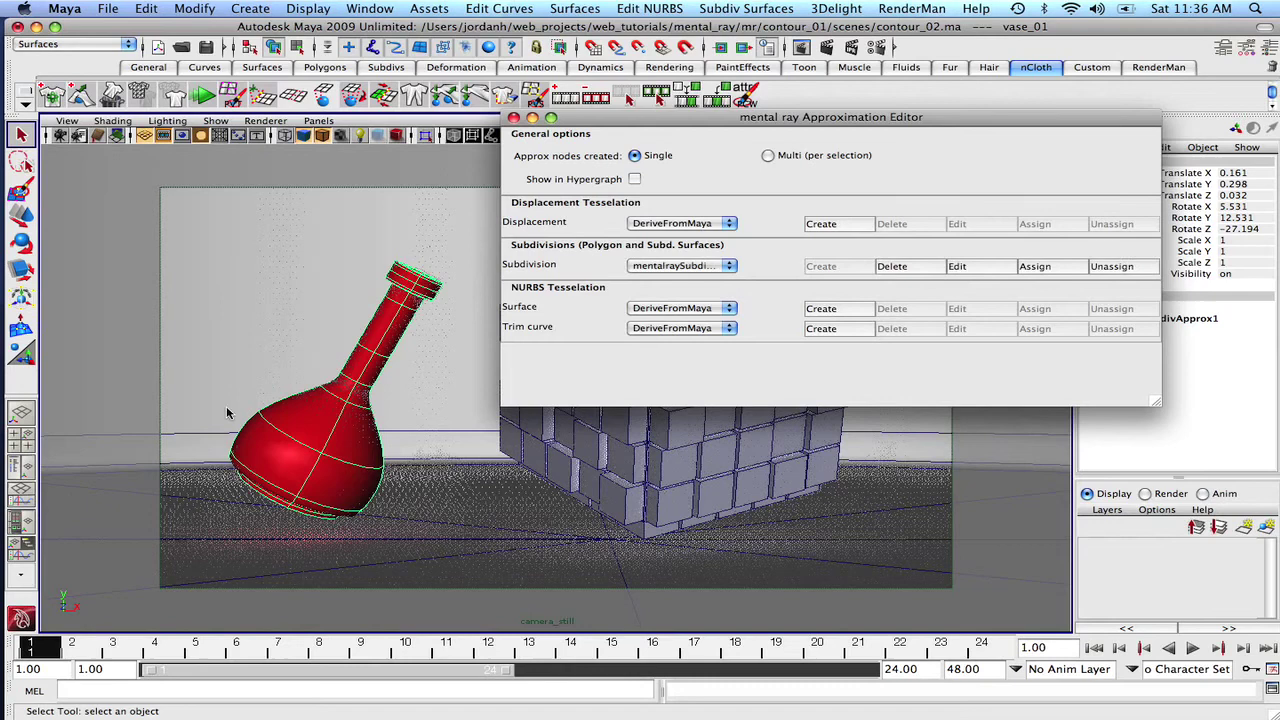
# Set the vase's subdivision approximation to 4 subdivisions and close both editor windows.
pyautogui.click(957, 266)
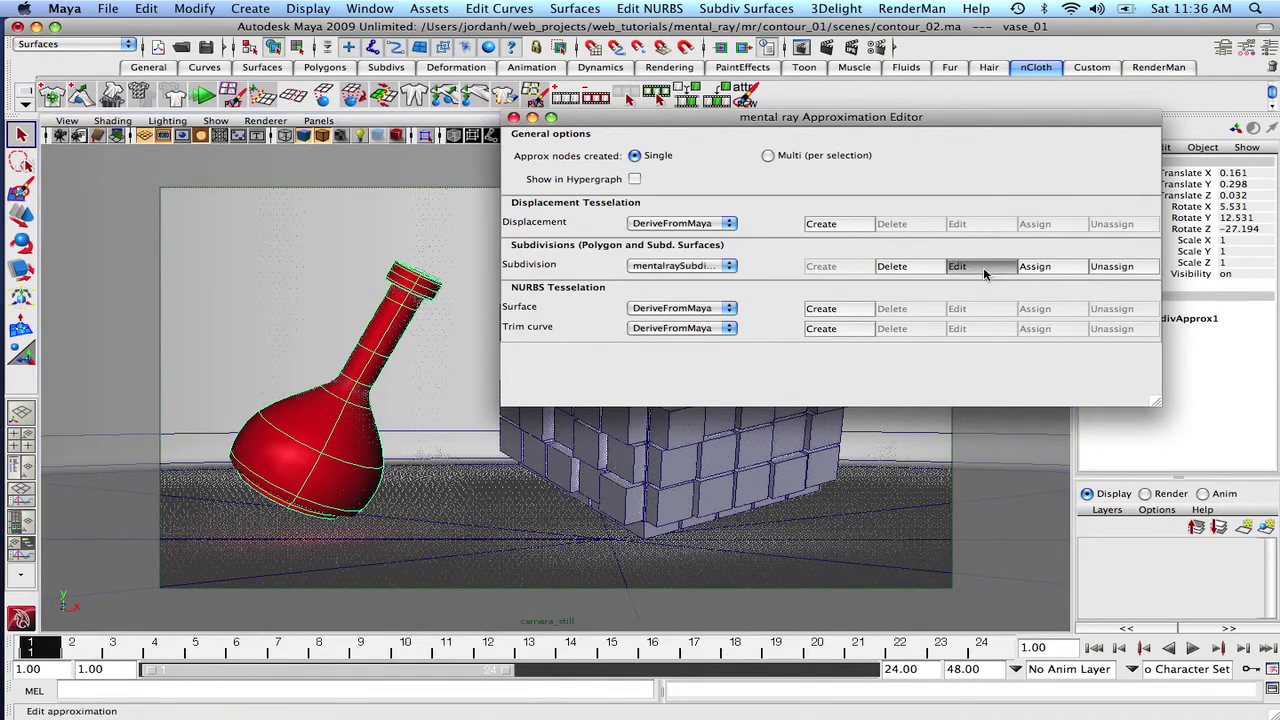
pyautogui.click(210, 200)
pyautogui.press('Return')
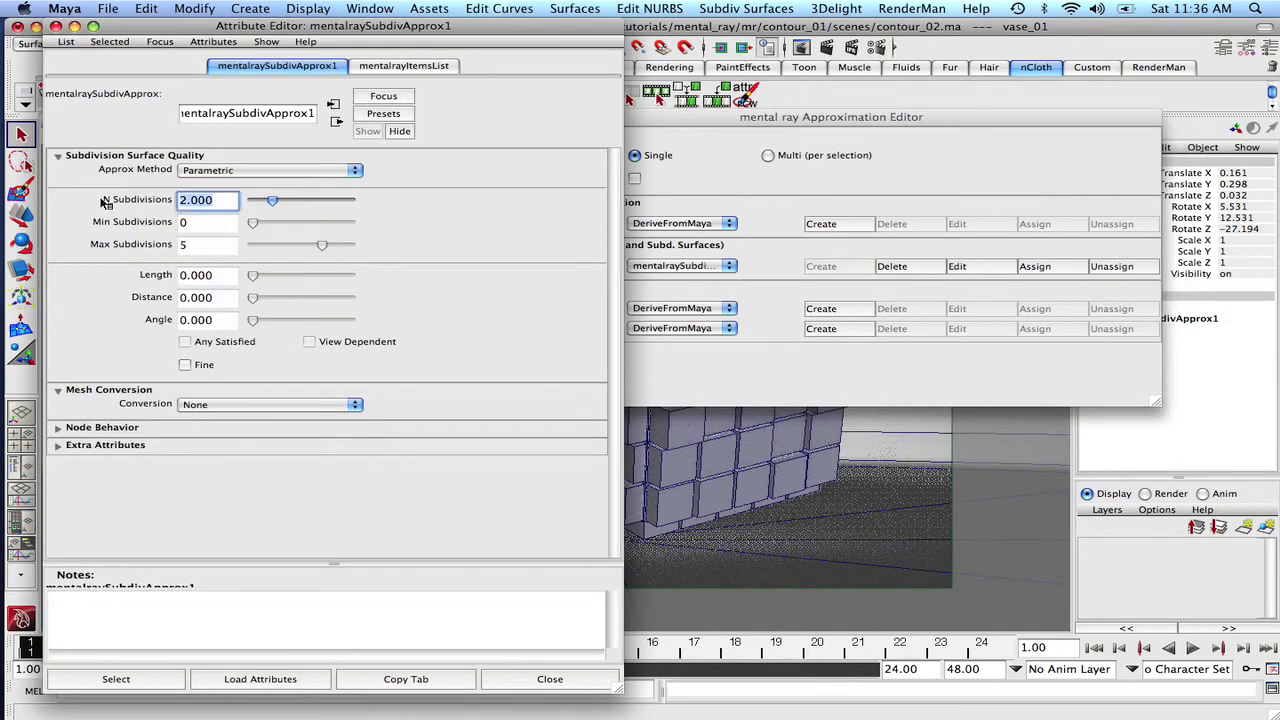
pyautogui.write('4')
pyautogui.press('Return')
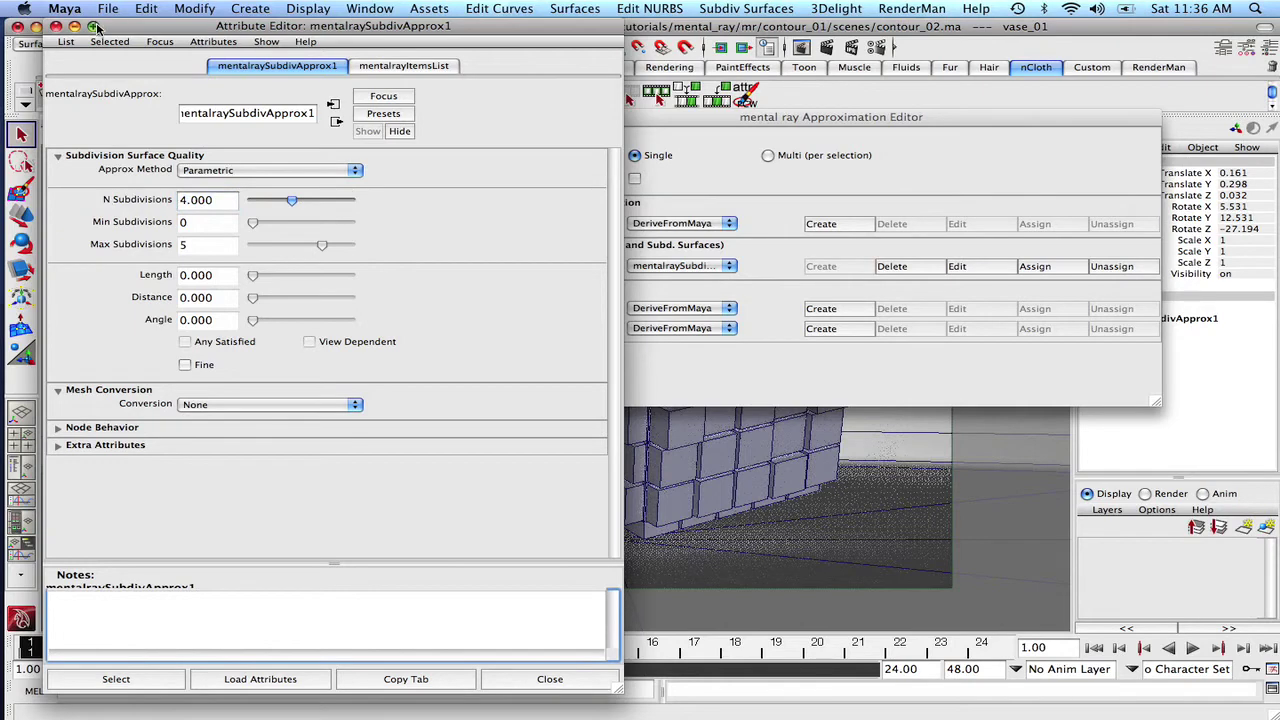
pyautogui.click(56, 27)
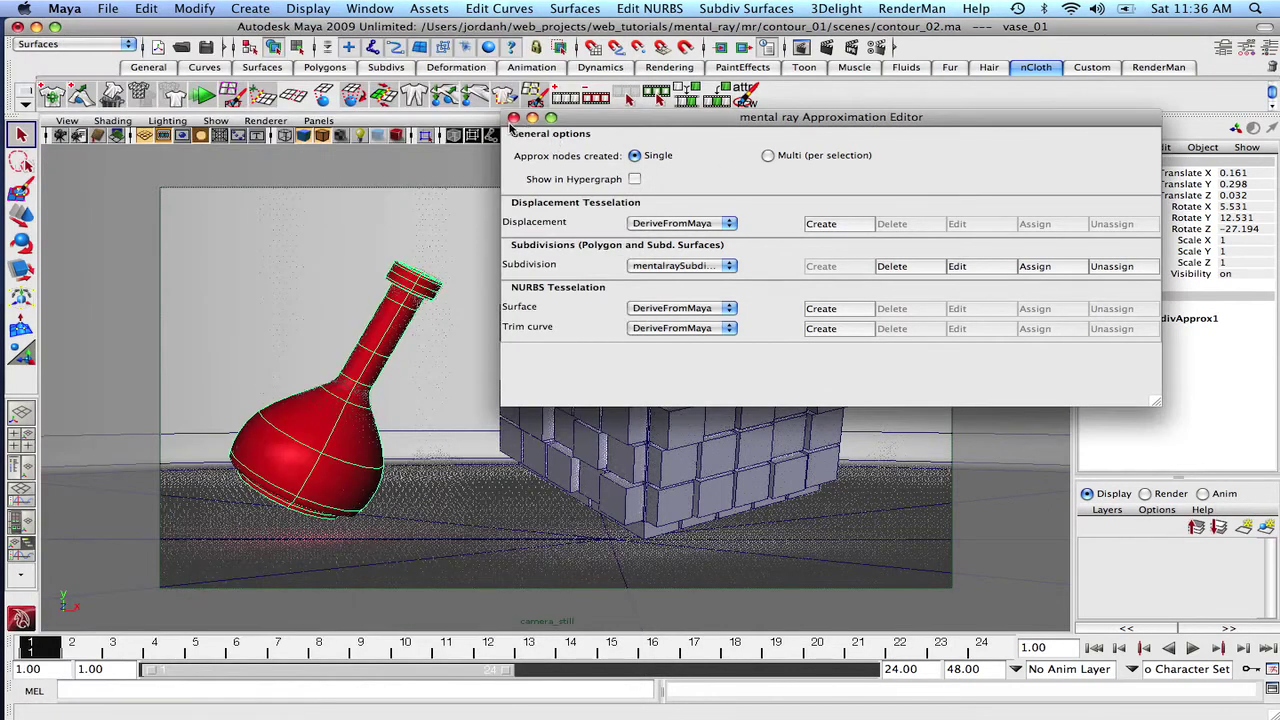
pyautogui.click(513, 119)
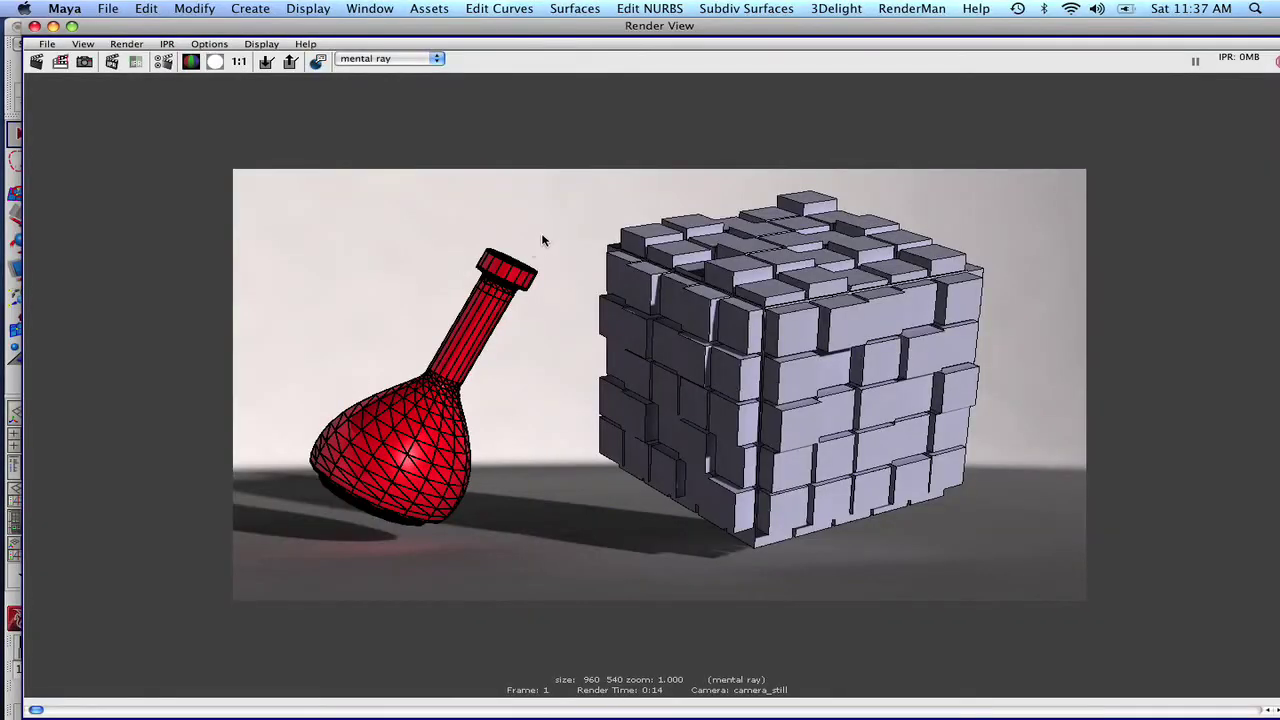
# Render a region around the vase to check its finer tessellation, then close Render View.
pyautogui.moveTo(543, 237); pyautogui.dragTo(291, 536)
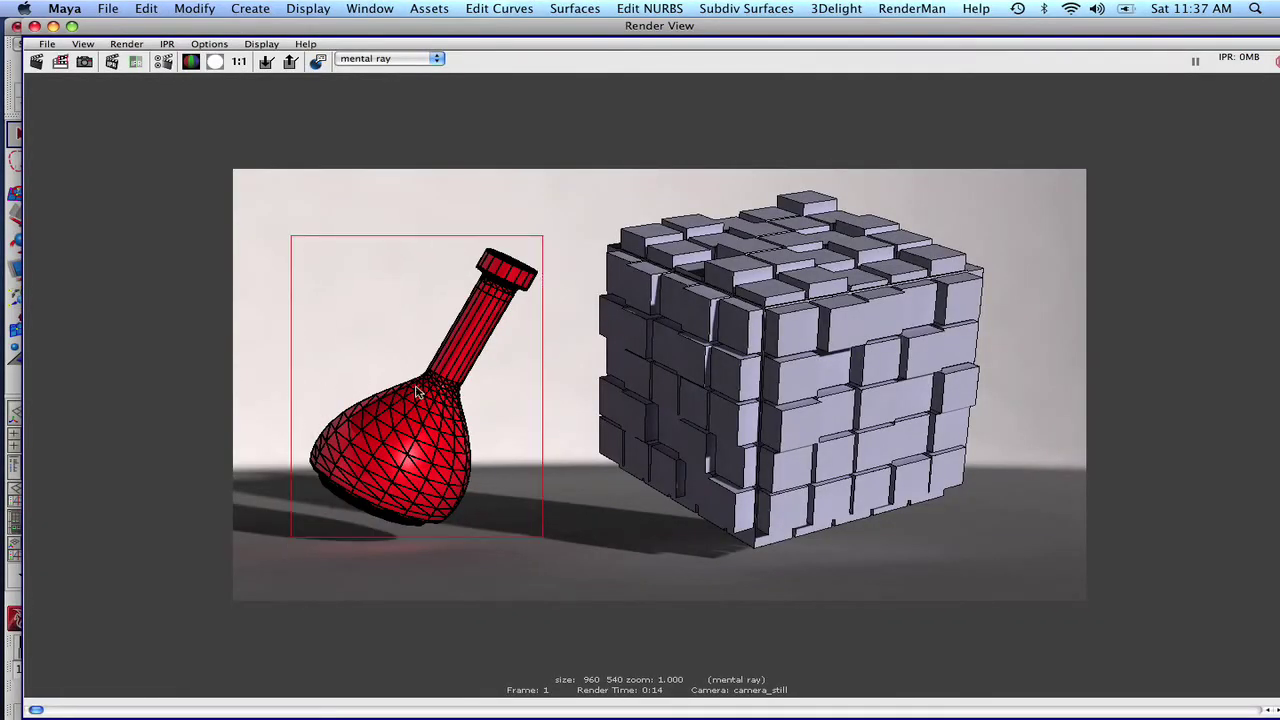
pyautogui.moveTo(464, 377); pyautogui.dragTo(783, 477, button='right')
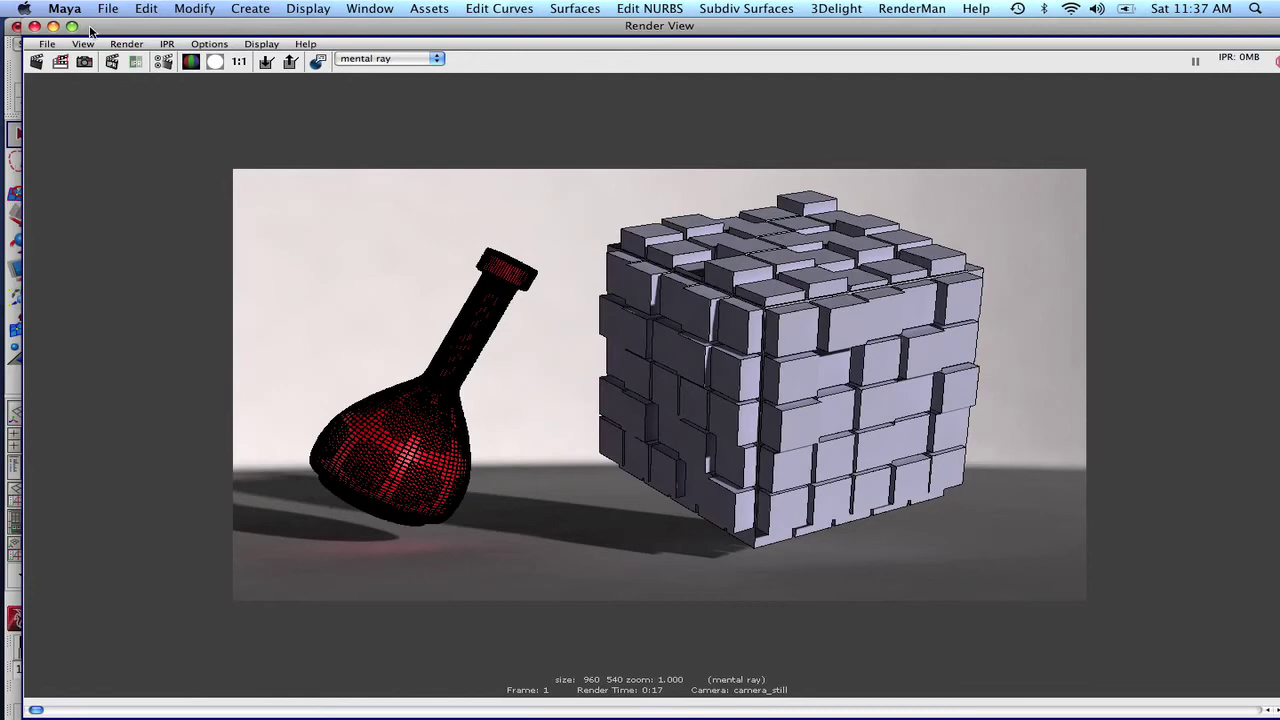
pyautogui.moveTo(90, 30); pyautogui.dragTo(72, 30)
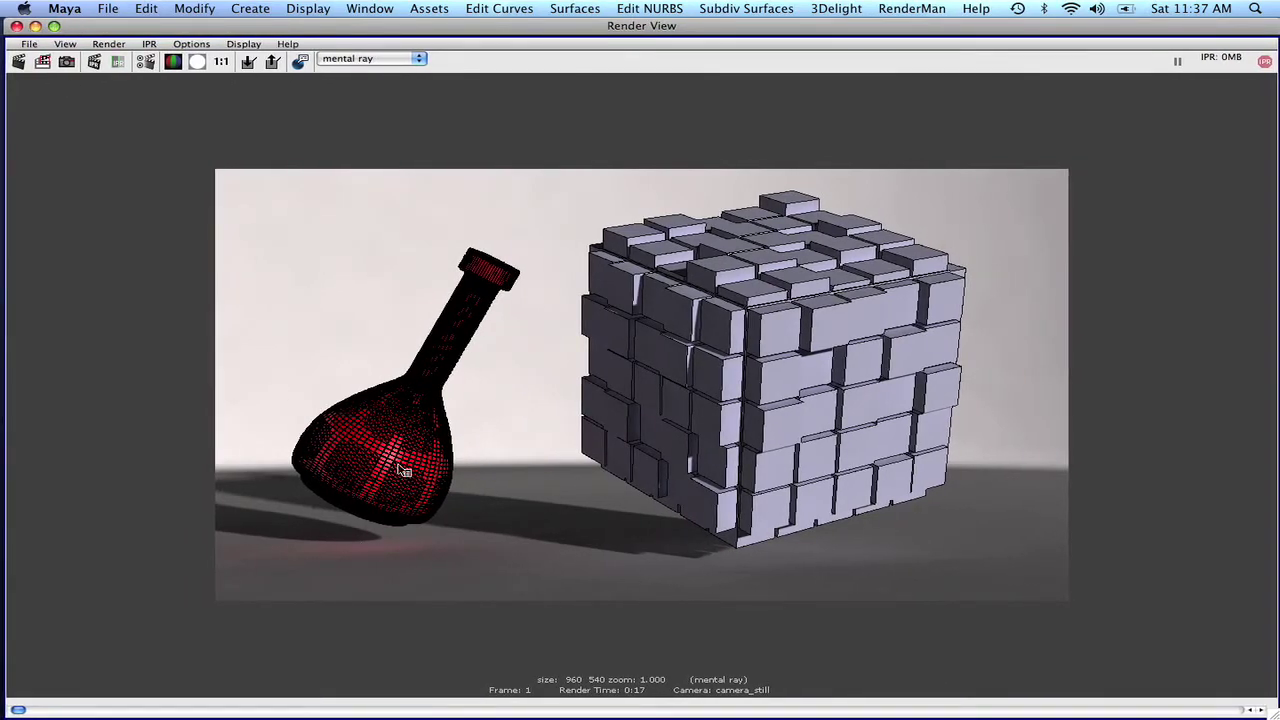
pyautogui.click(16, 25)
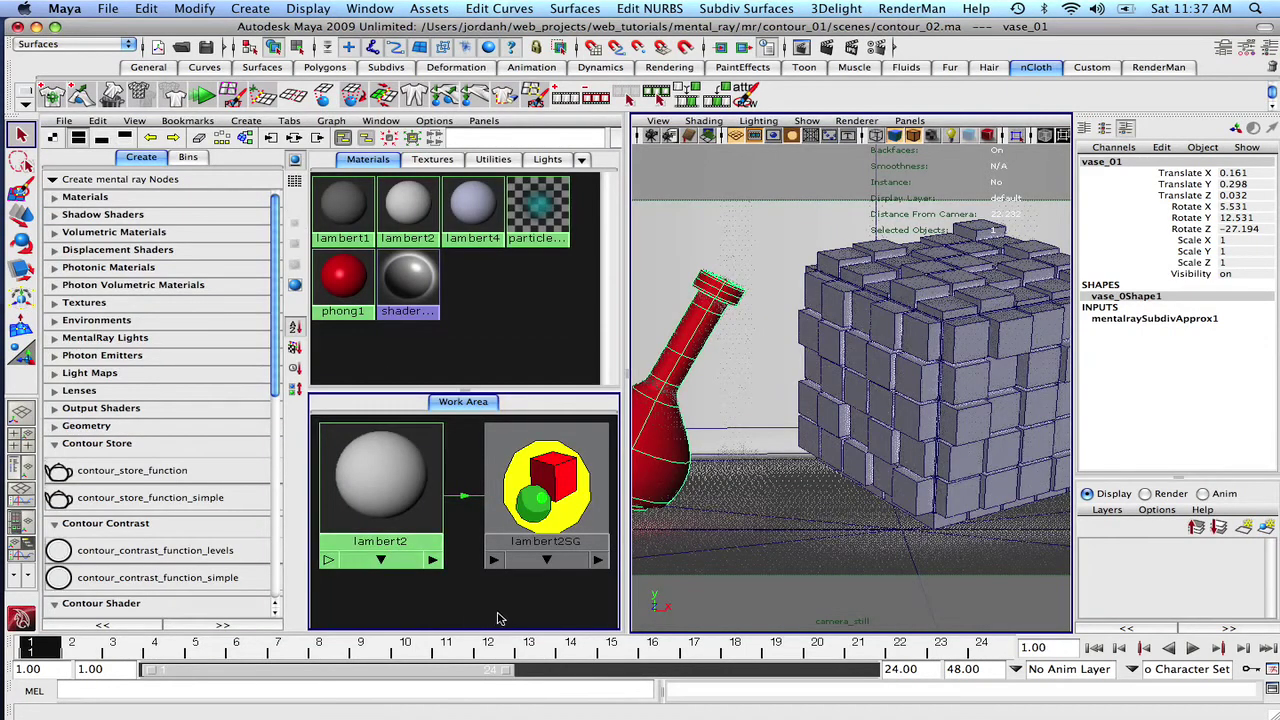
# In mental ray render settings, disable contours around coplanar faces and set Over-Sample to 24.
pyautogui.click(500, 618)
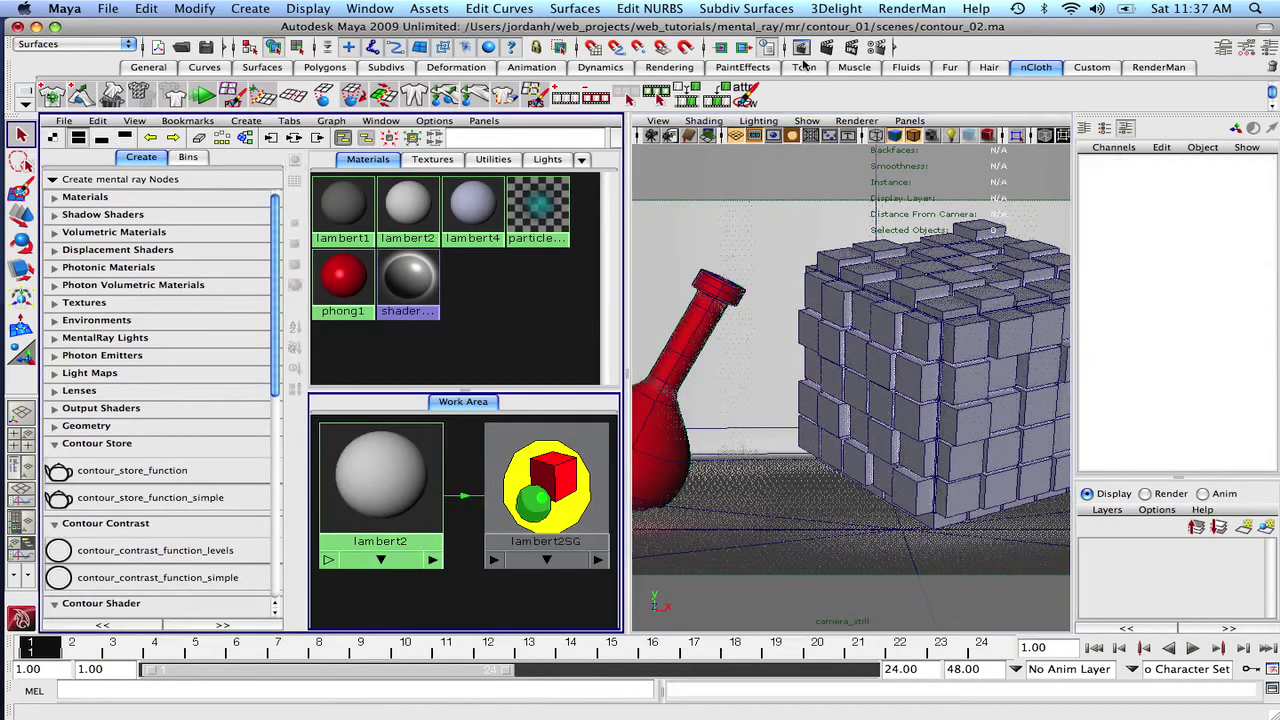
pyautogui.click(880, 47)
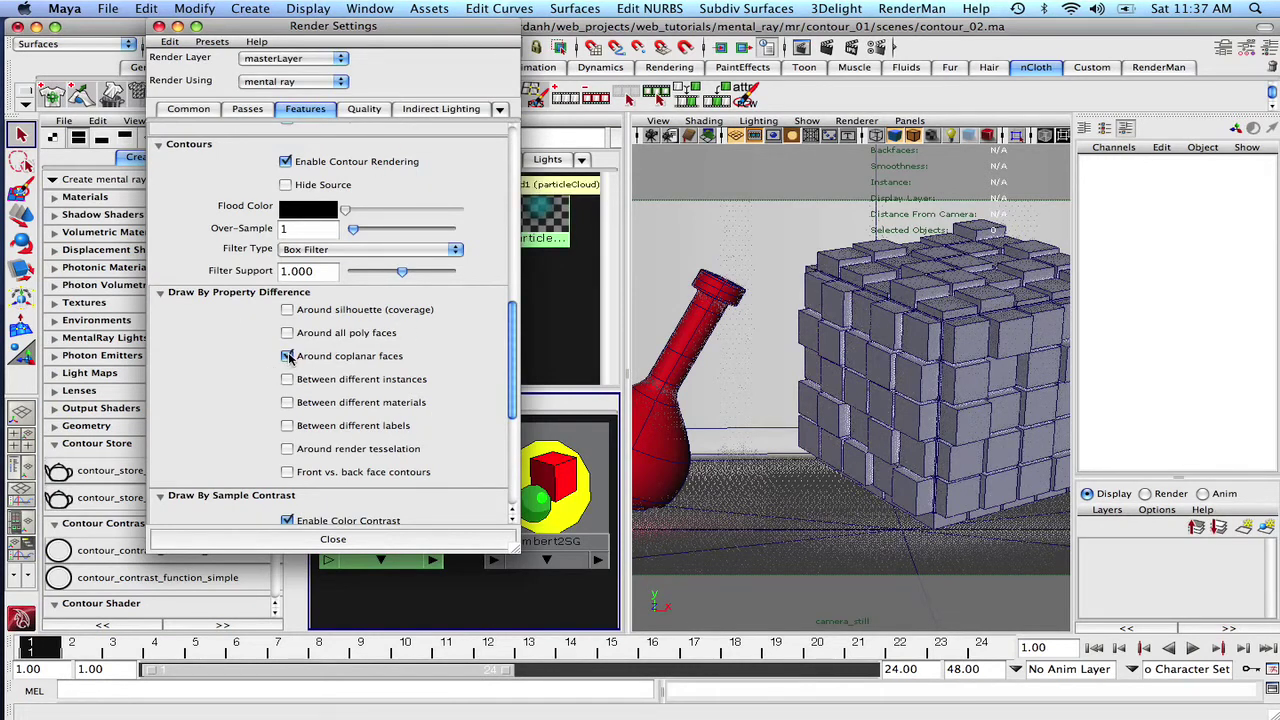
pyautogui.click(287, 356)
pyautogui.click(315, 229)
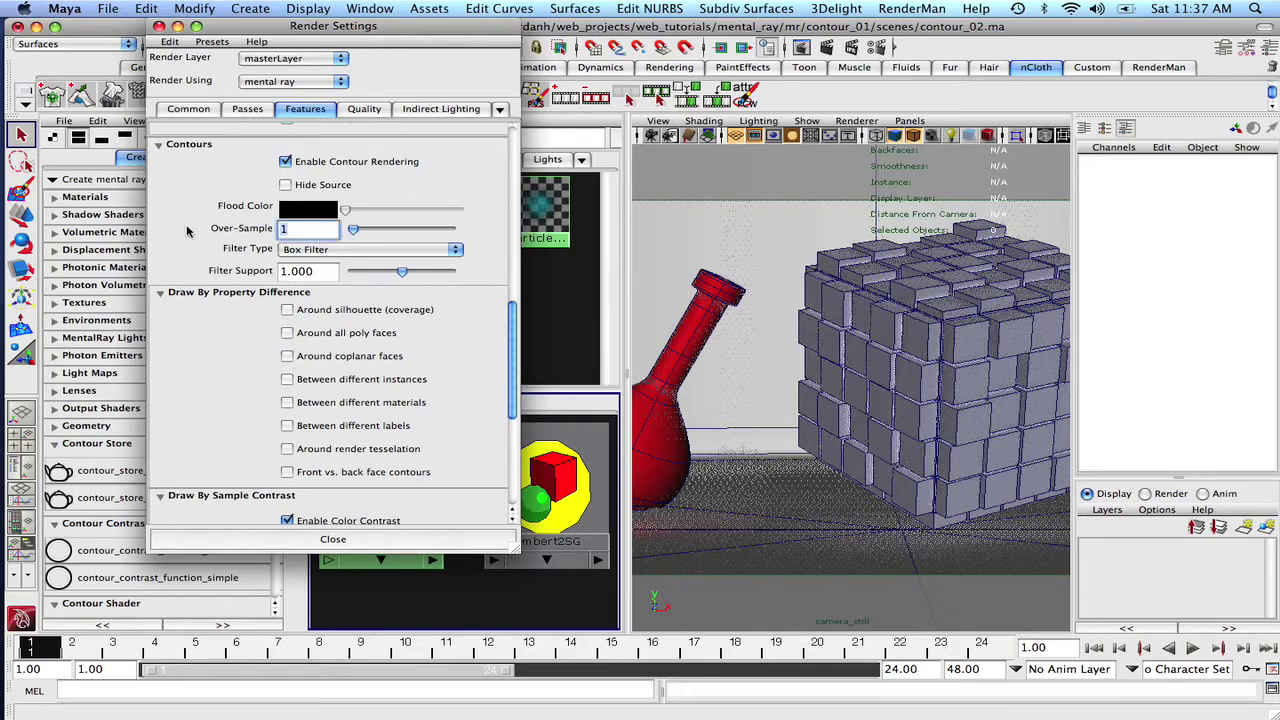
pyautogui.write('24')
pyautogui.press('Tab')
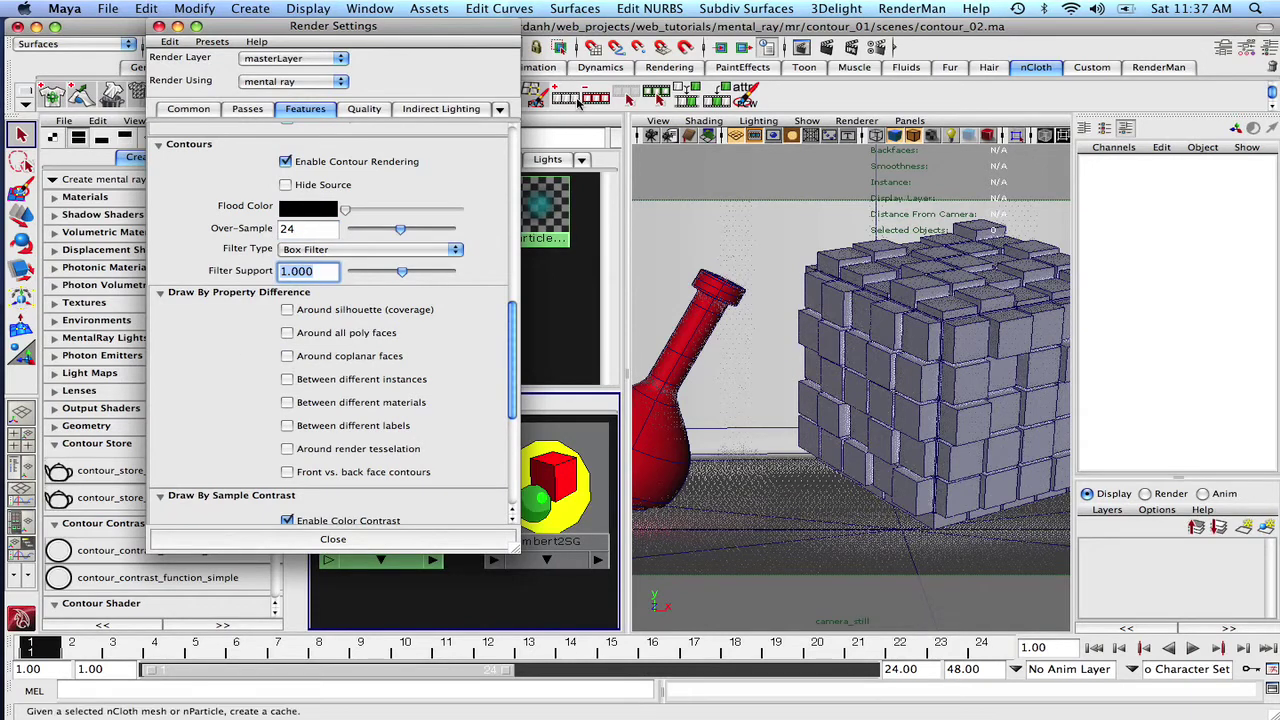
# Set the contour Normal Contrast to 30.
pyautogui.moveTo(517, 323); pyautogui.dragTo(524, 420)
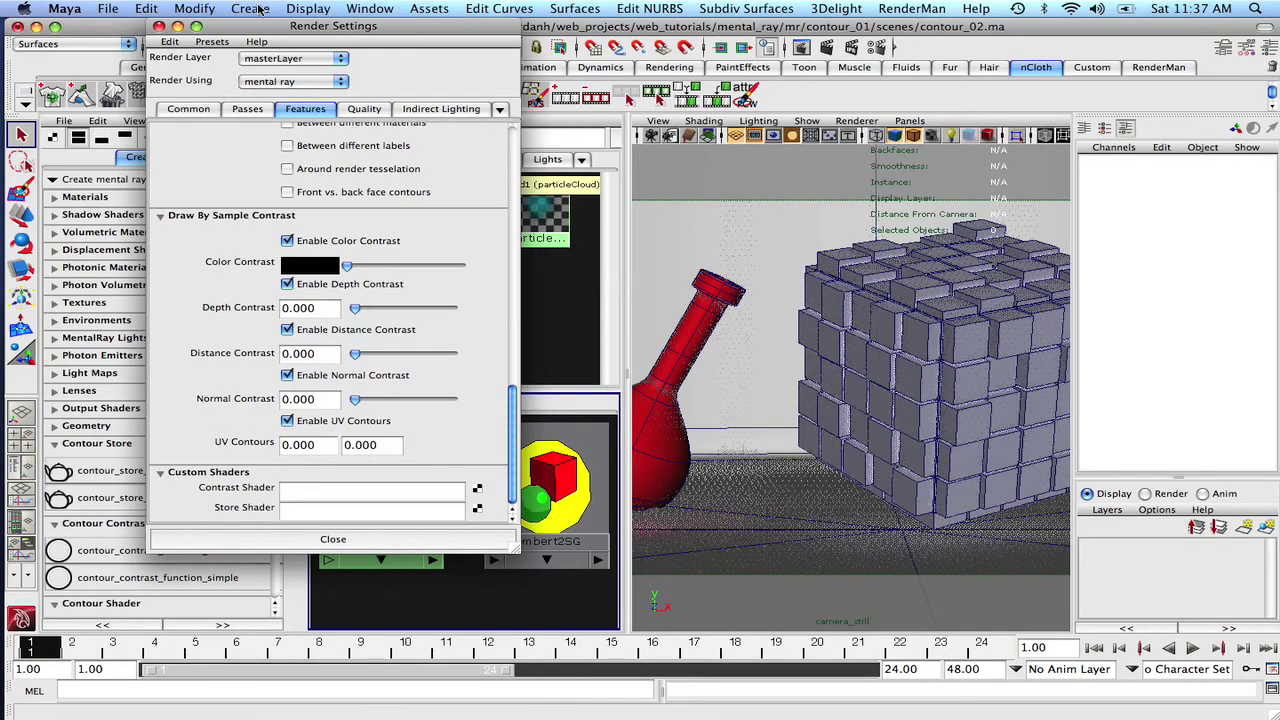
pyautogui.moveTo(277, 25); pyautogui.dragTo(345, 127)
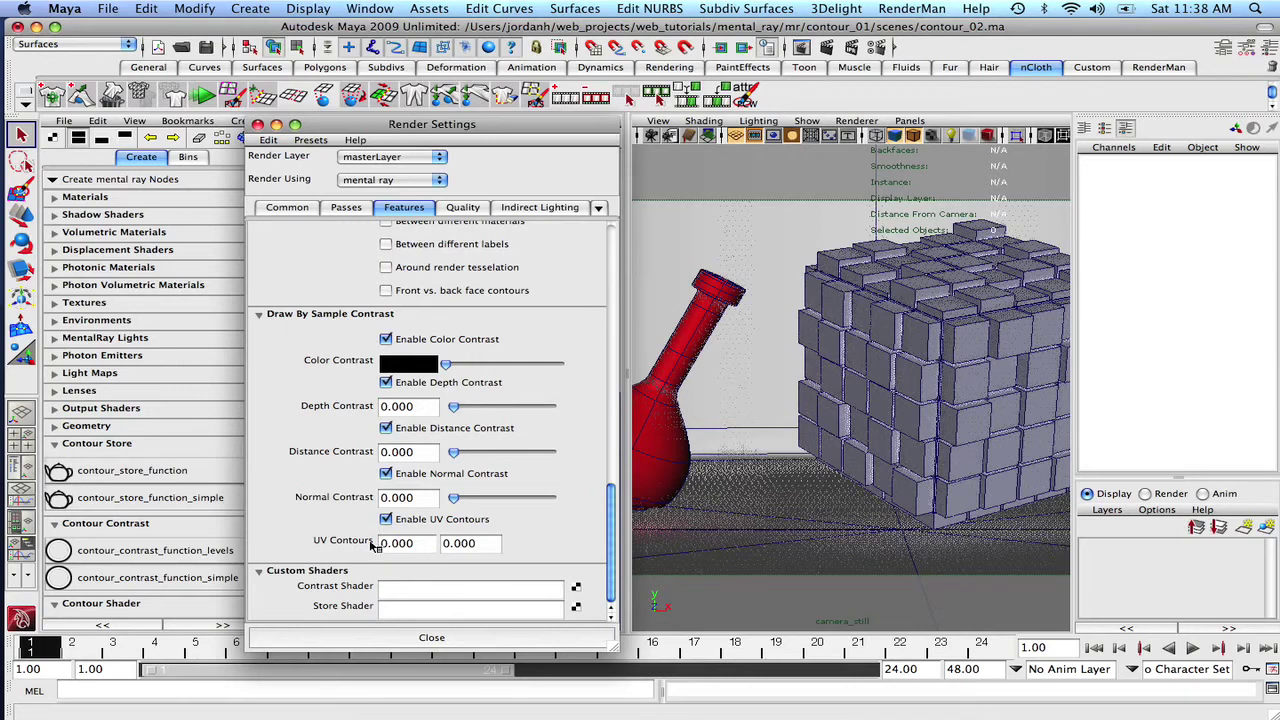
pyautogui.click(400, 497)
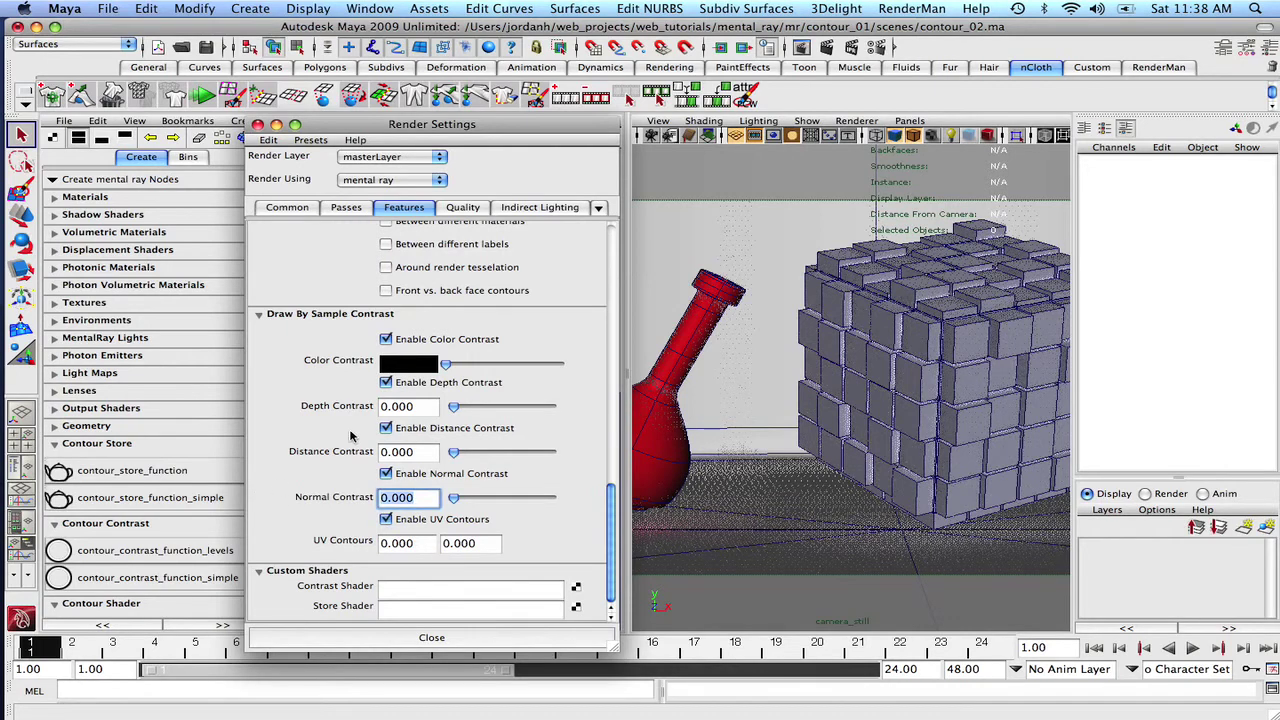
pyautogui.write('30')
pyautogui.press('Tab')
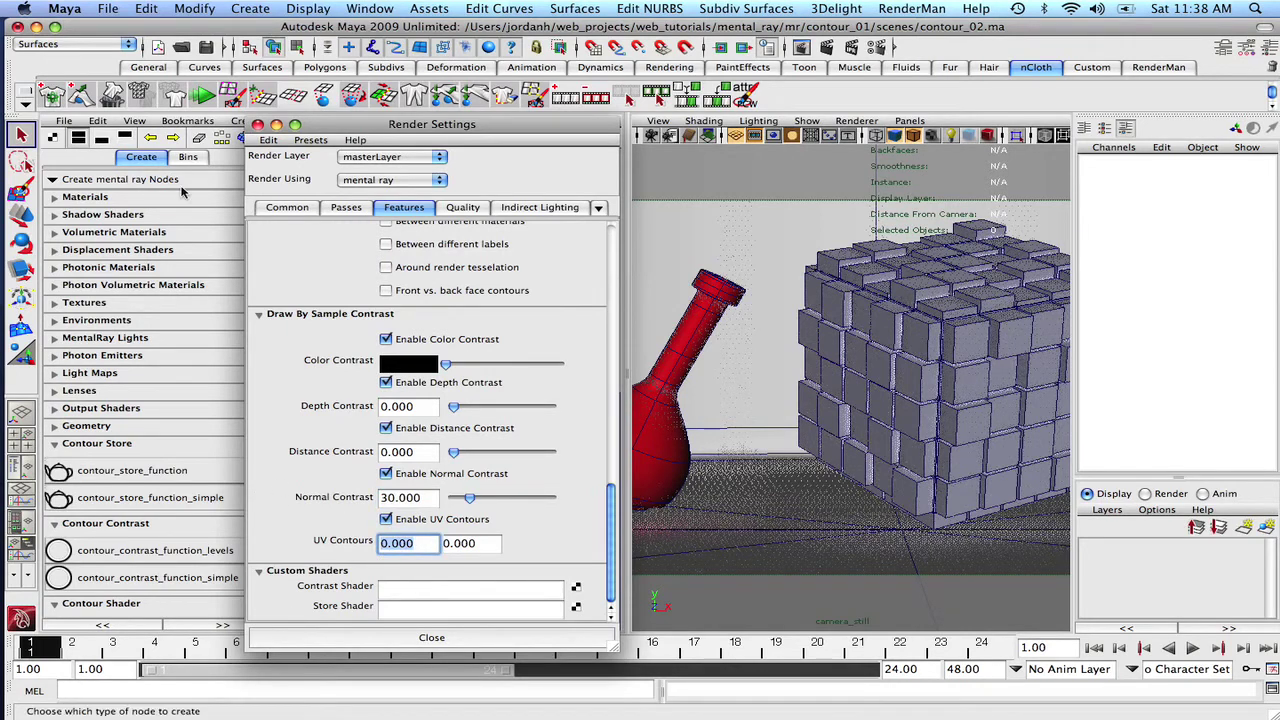
# Close render settings and maximise the perspective viewport.
pyautogui.click(257, 125)
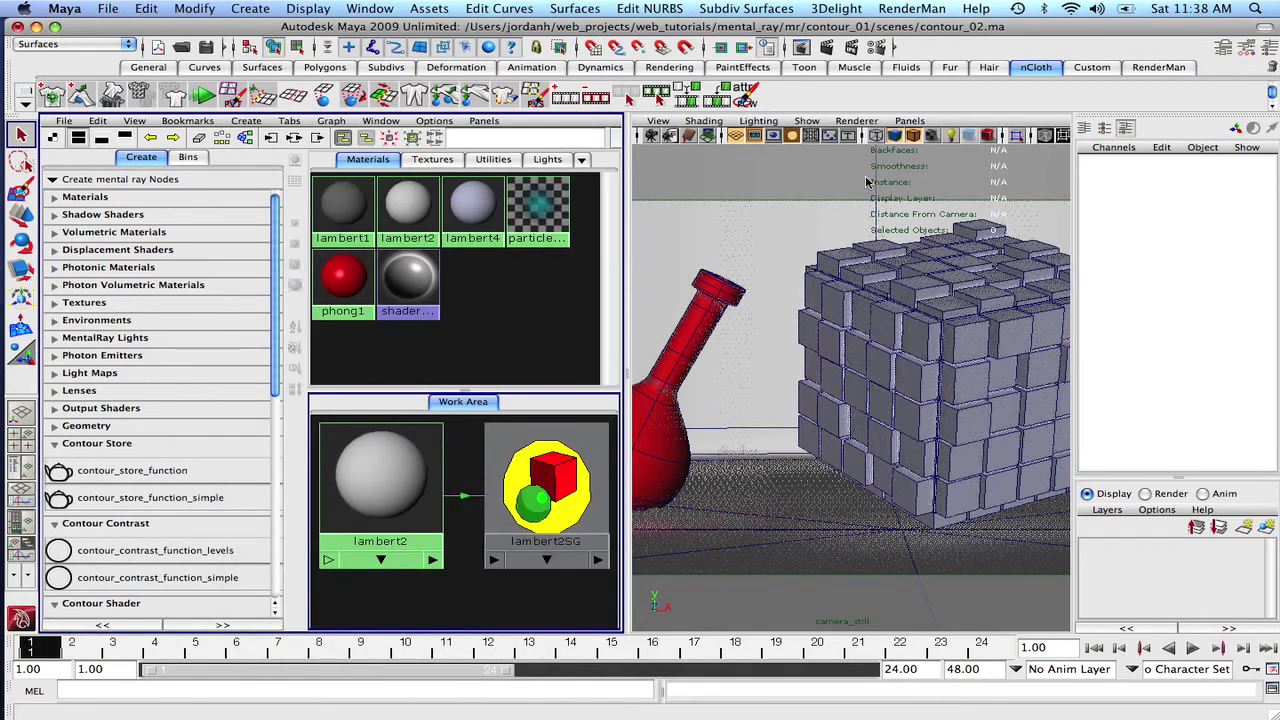
pyautogui.click(866, 178)
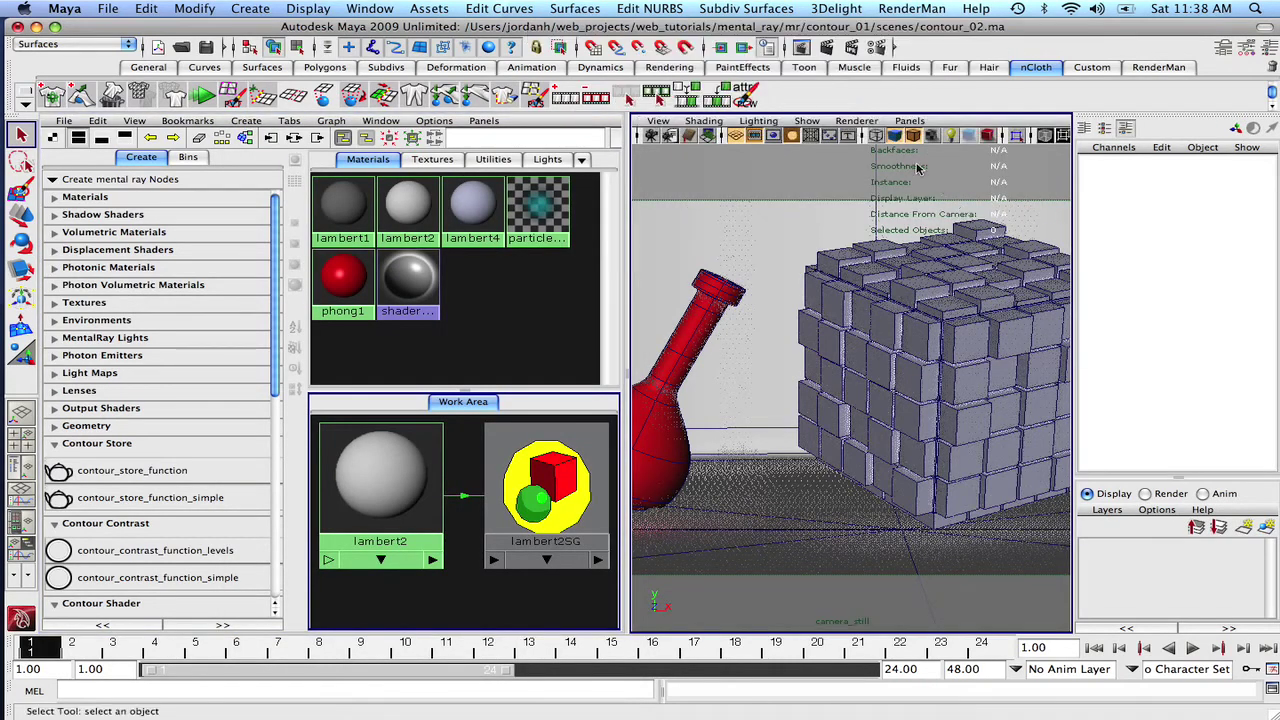
pyautogui.click(909, 120)
pyautogui.press('space')
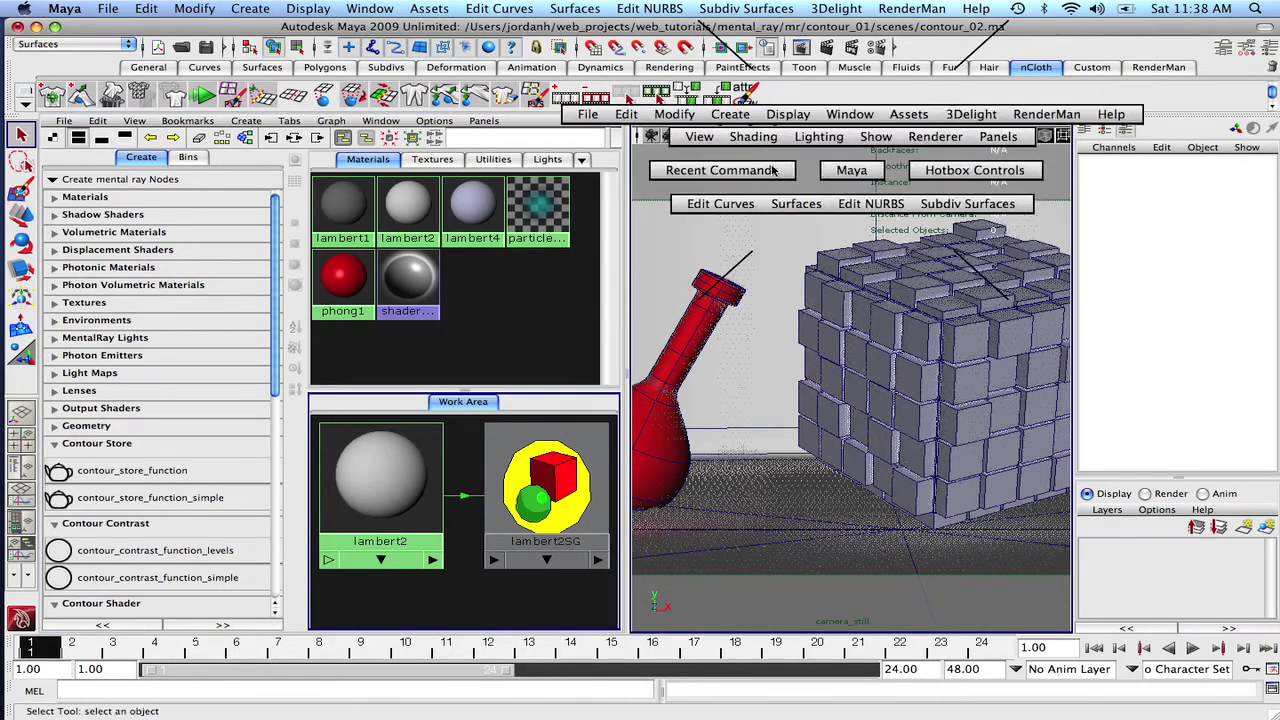
# Render the current frame to show the vase with clean black outlines.
pyautogui.click(803, 47)
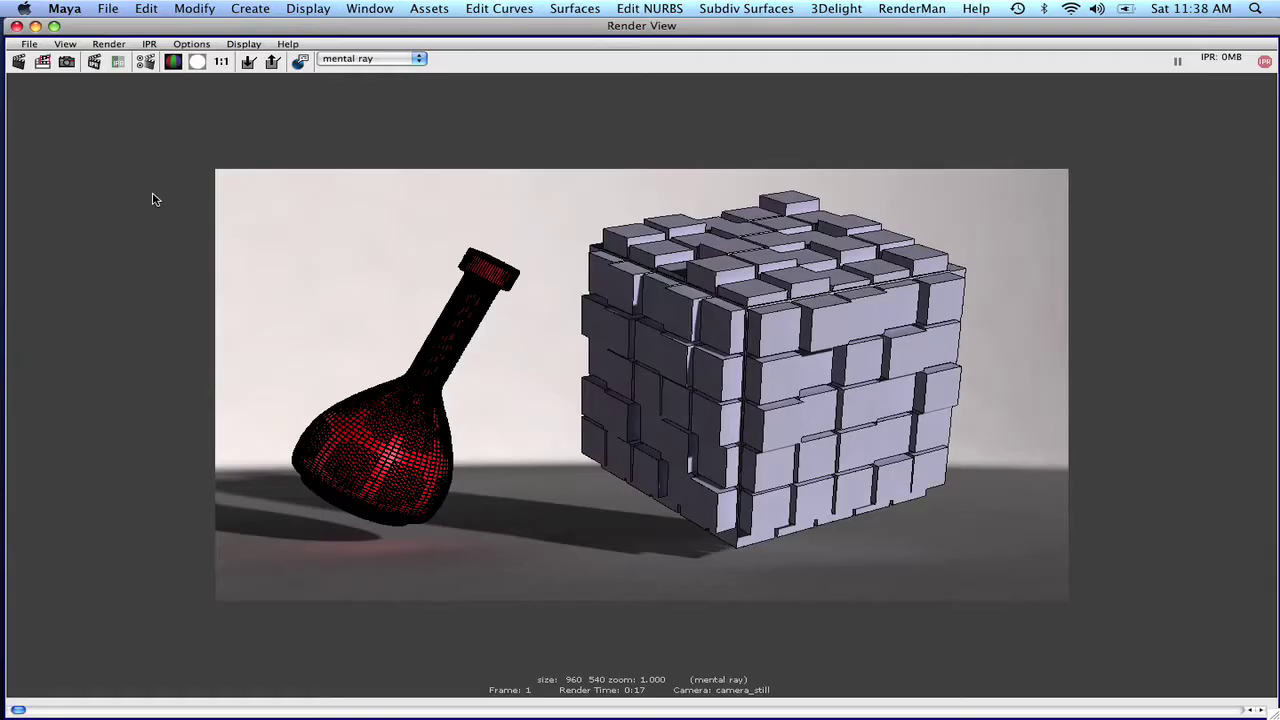
pyautogui.click(19, 62)
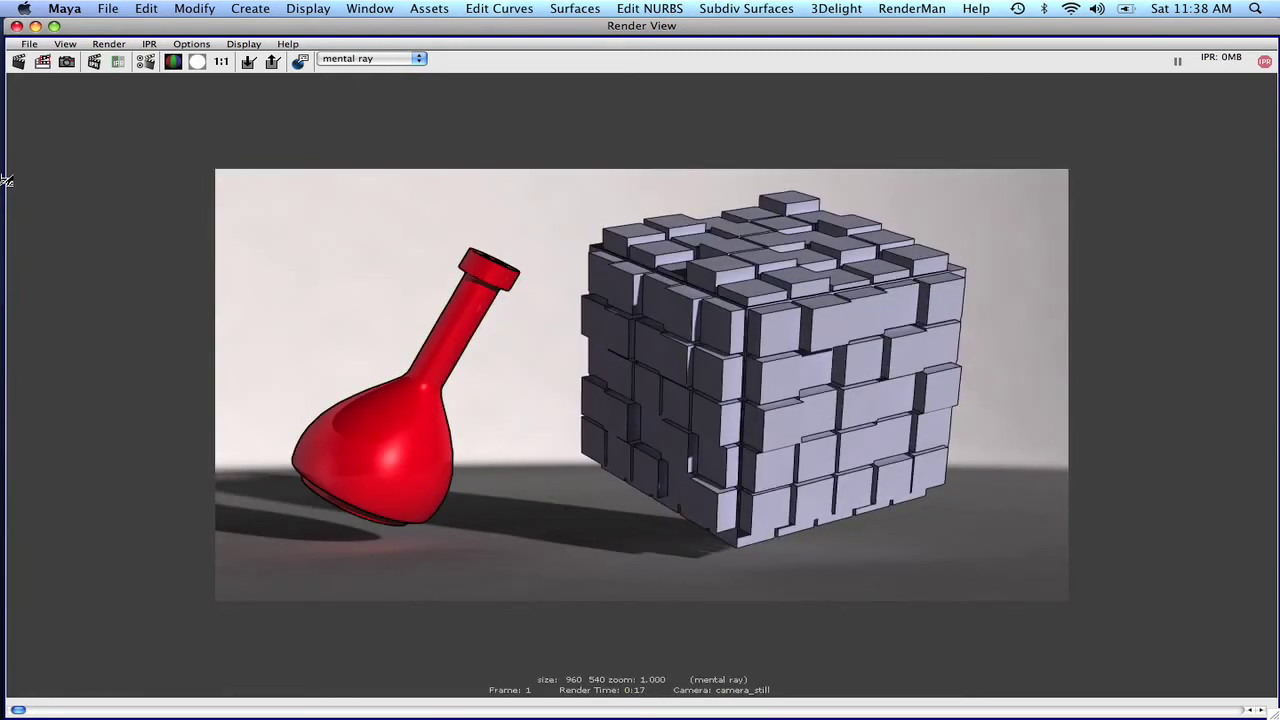
pyautogui.click(3, 180)
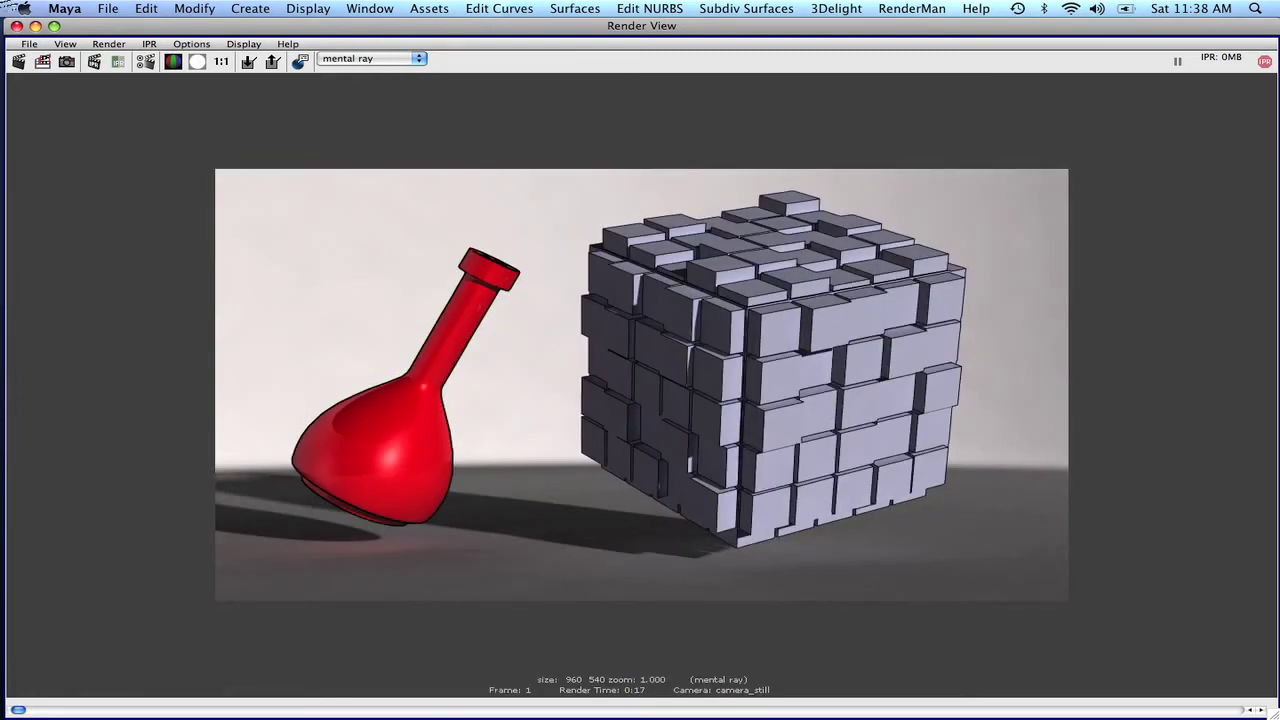